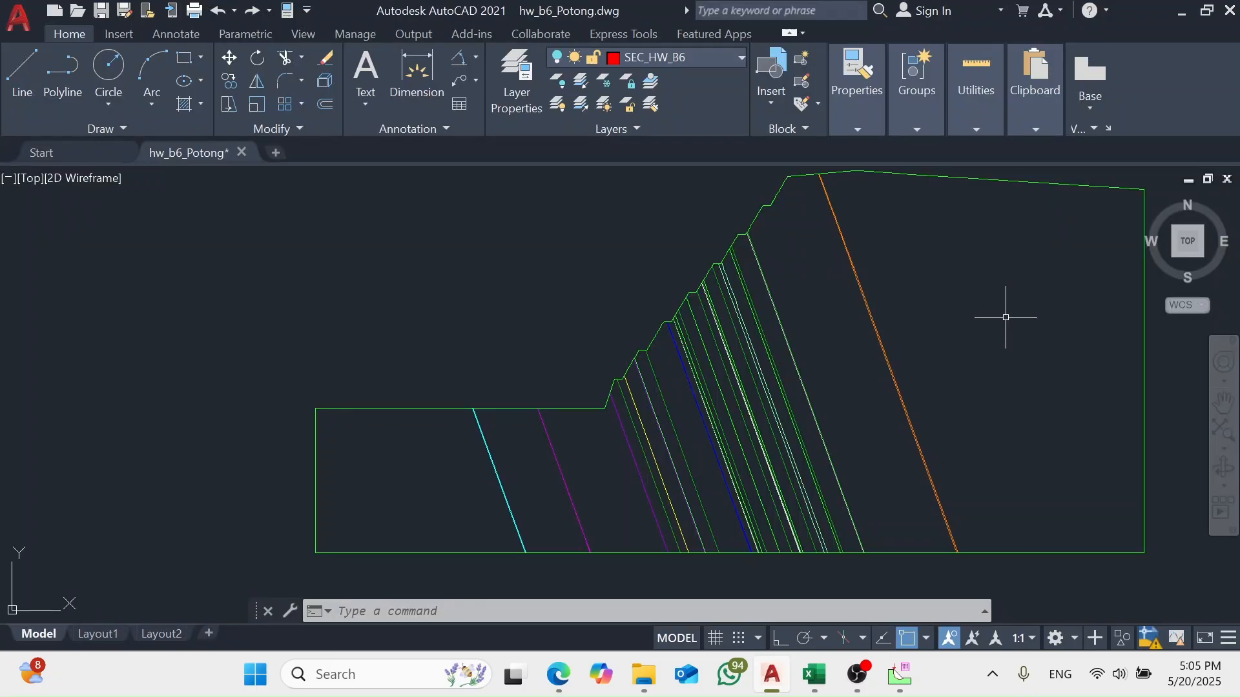
- Switch to Slide and import the external boundary from the 60 meter_60 derajat DXF file, with geometry cleanup after import turned off
scroll(894, 352, "down", 2)
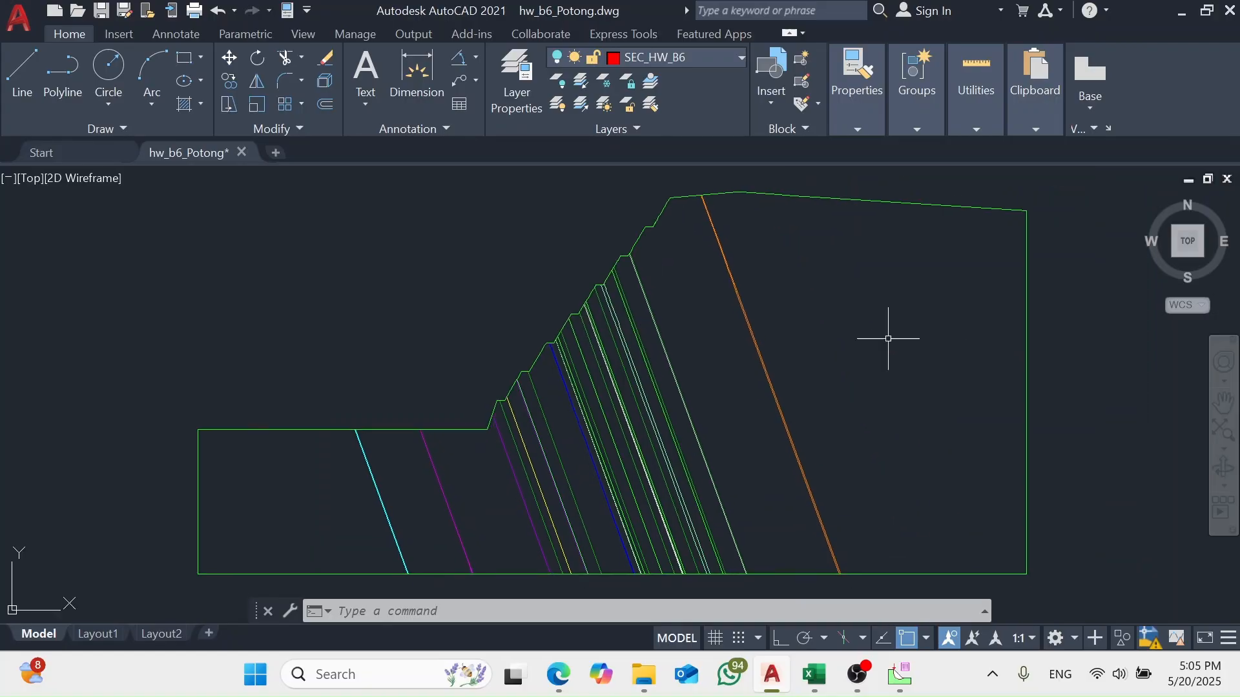
scroll(753, 191, "up", 2)
mouse_move(906, 676)
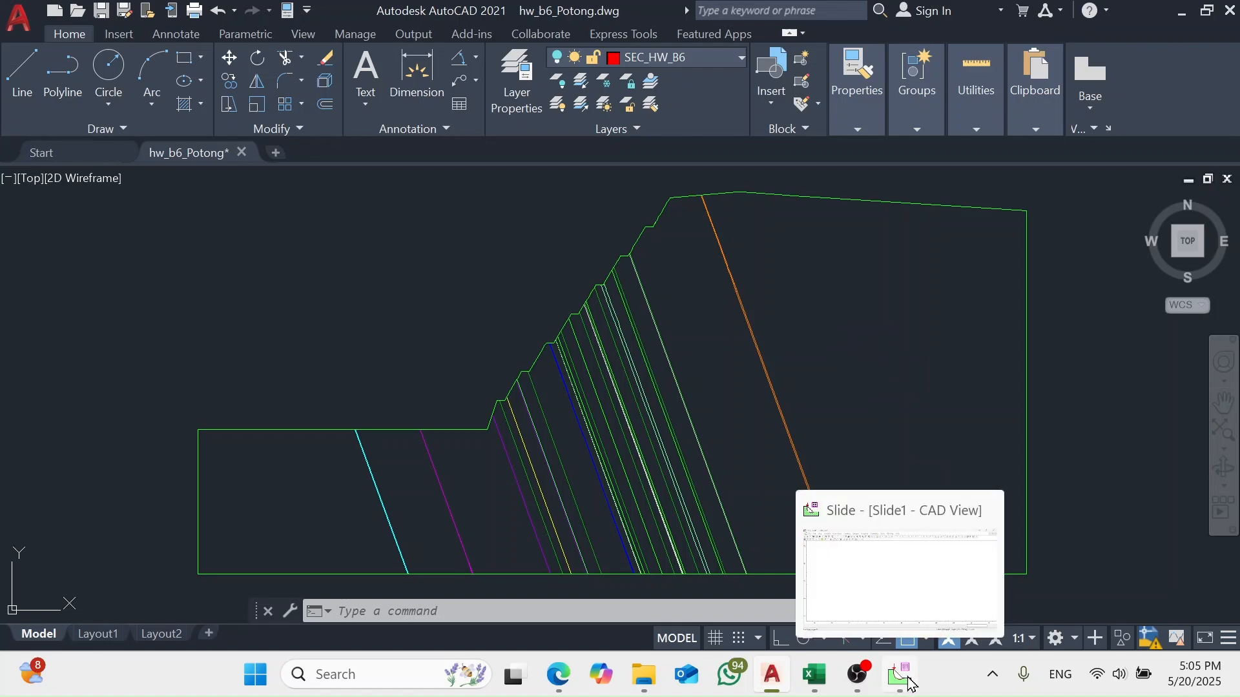
left_click(904, 584)
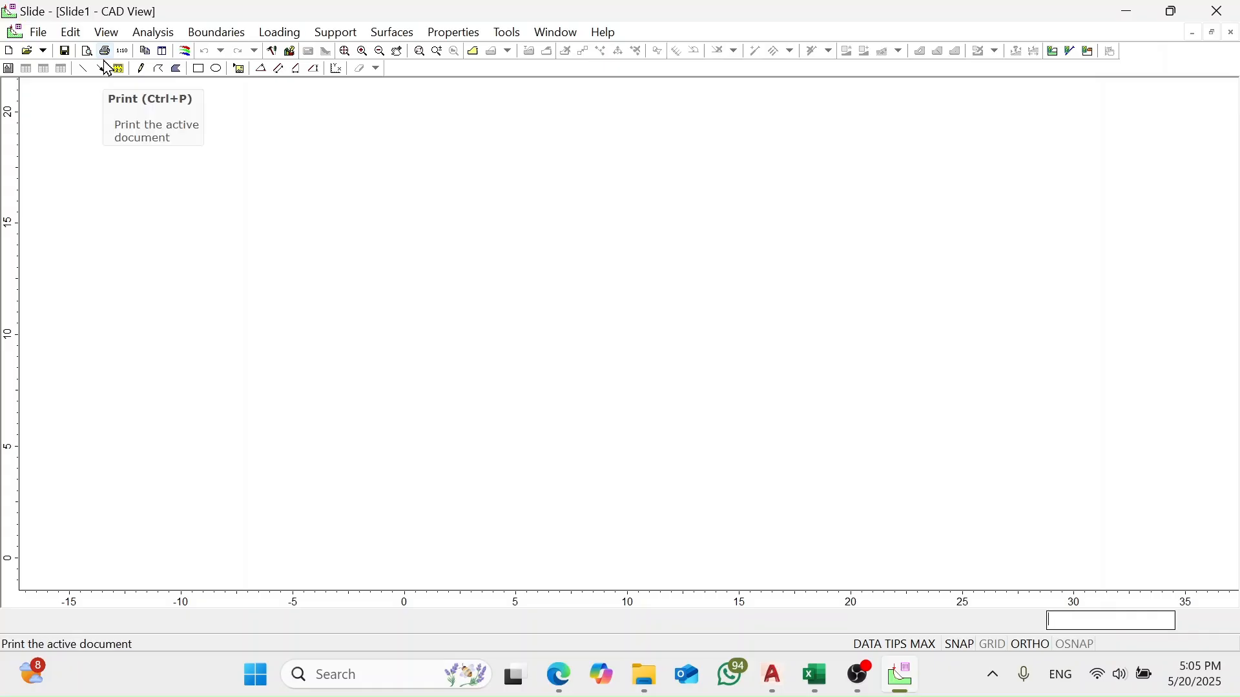
left_click(41, 34)
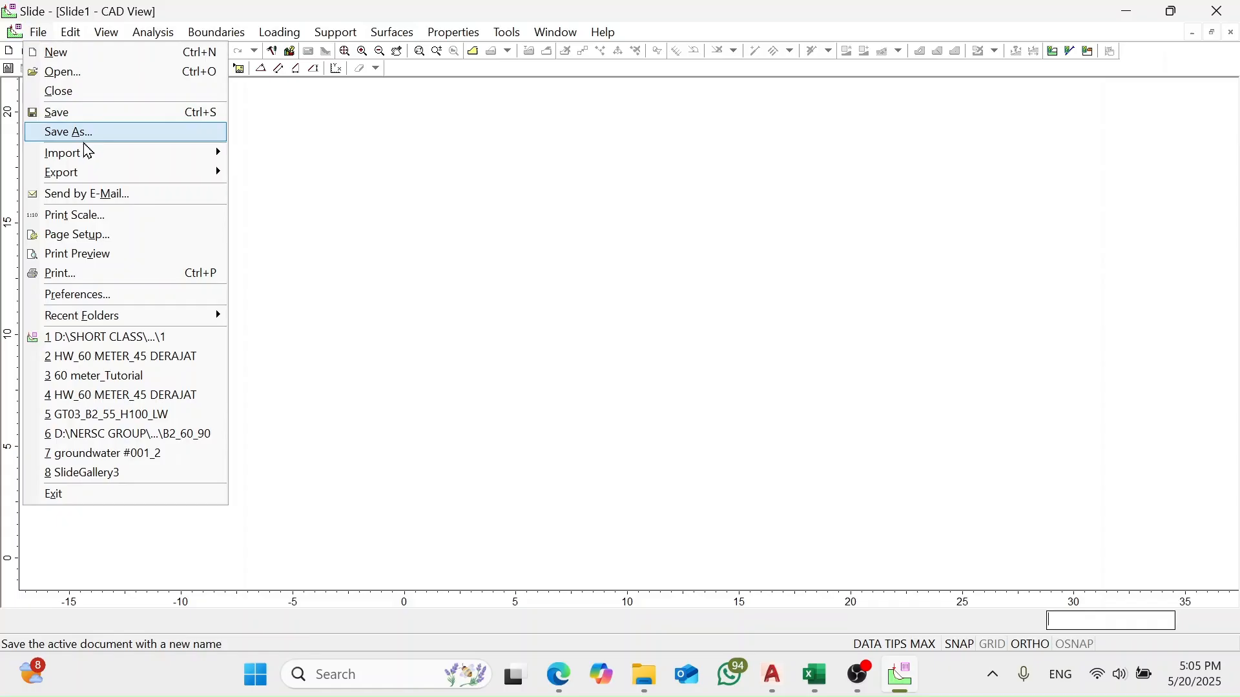
mouse_move(93, 160)
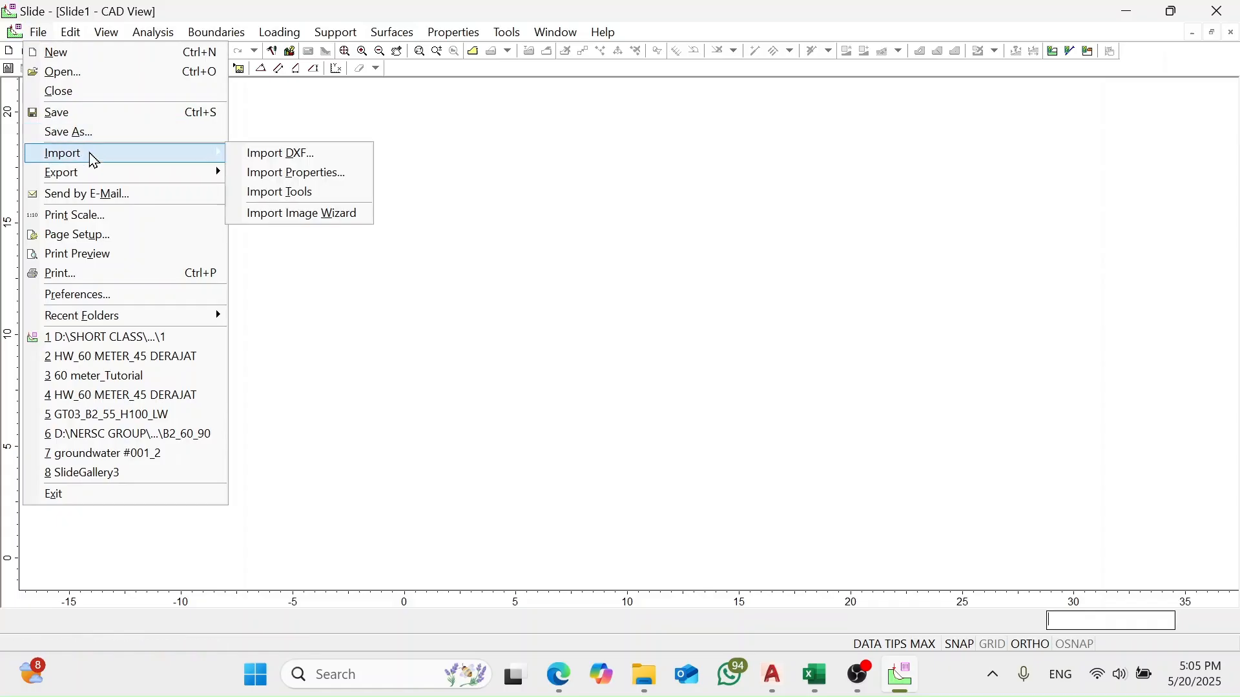
left_click(340, 154)
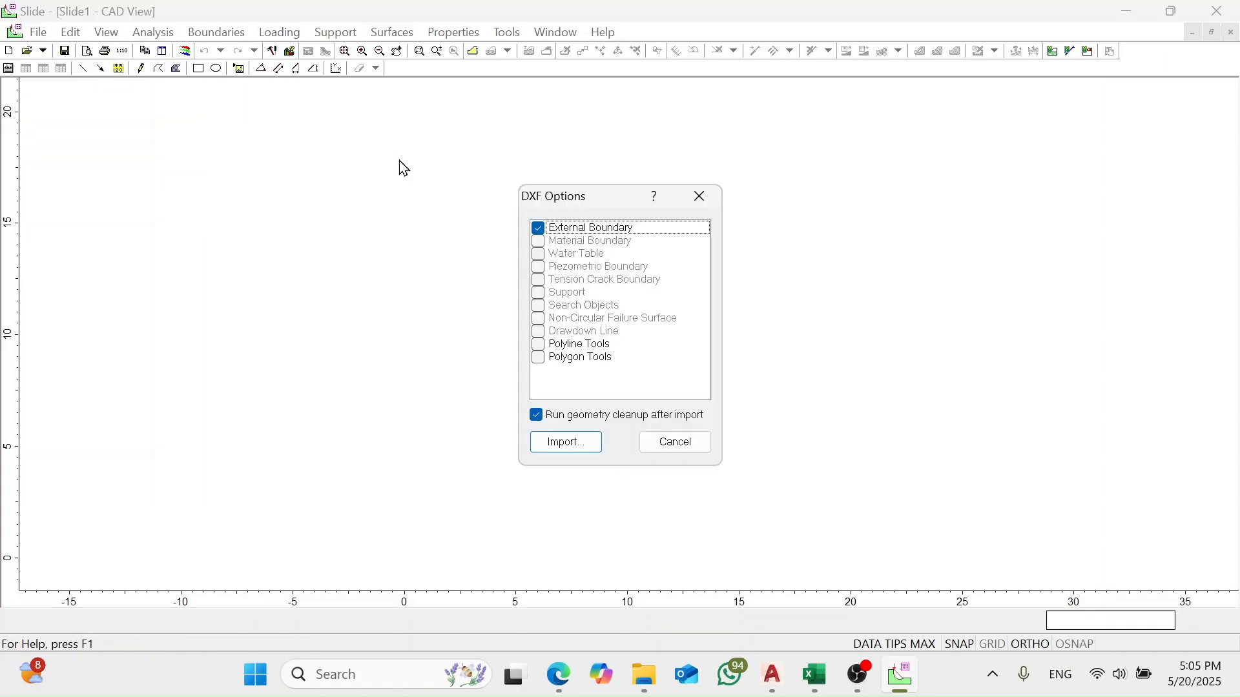
left_click(538, 418)
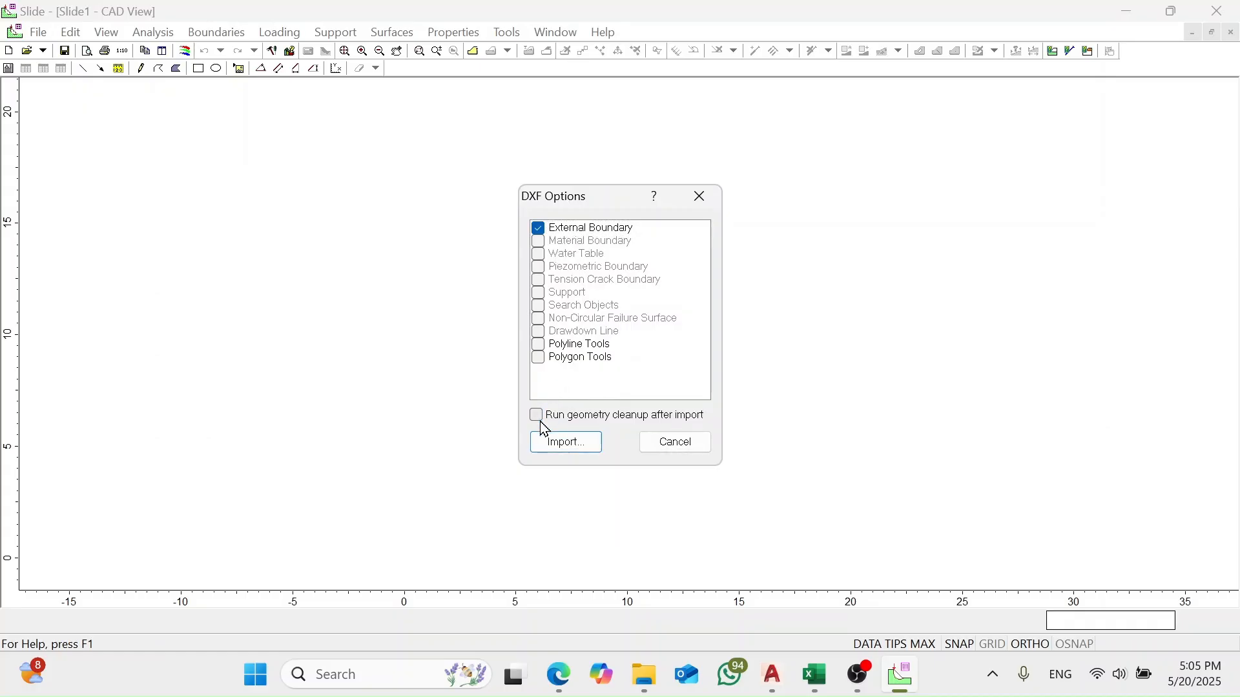
left_click(574, 444)
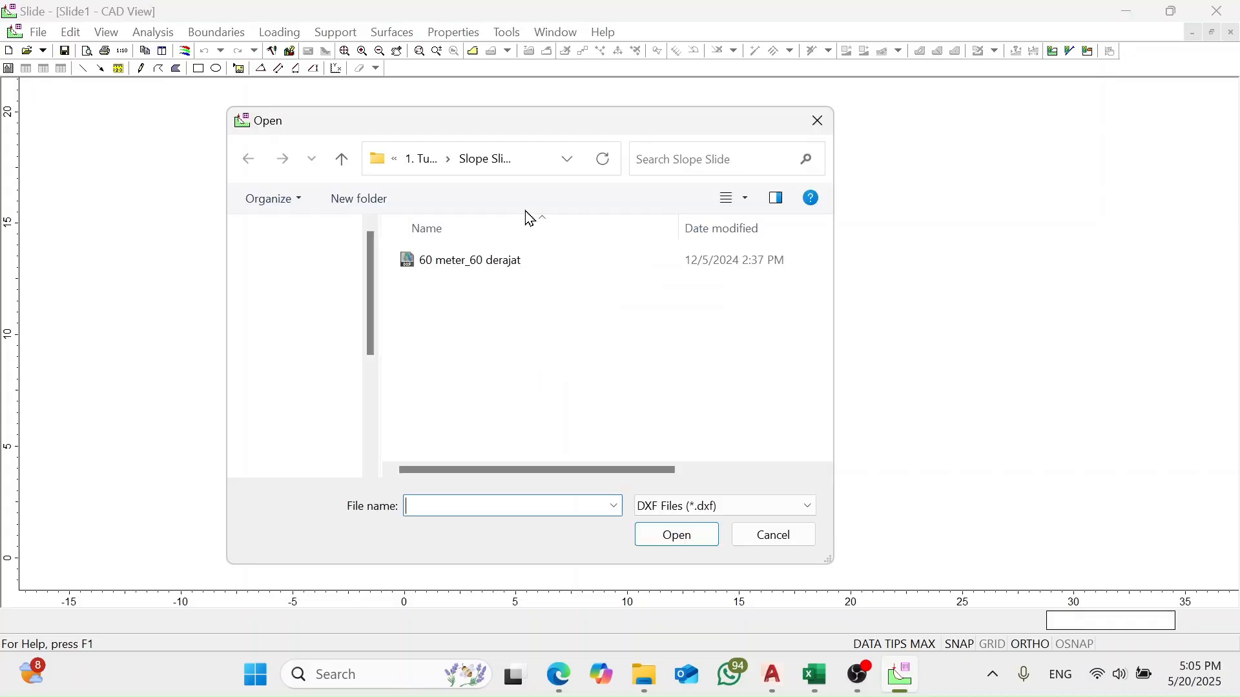
left_click(508, 270)
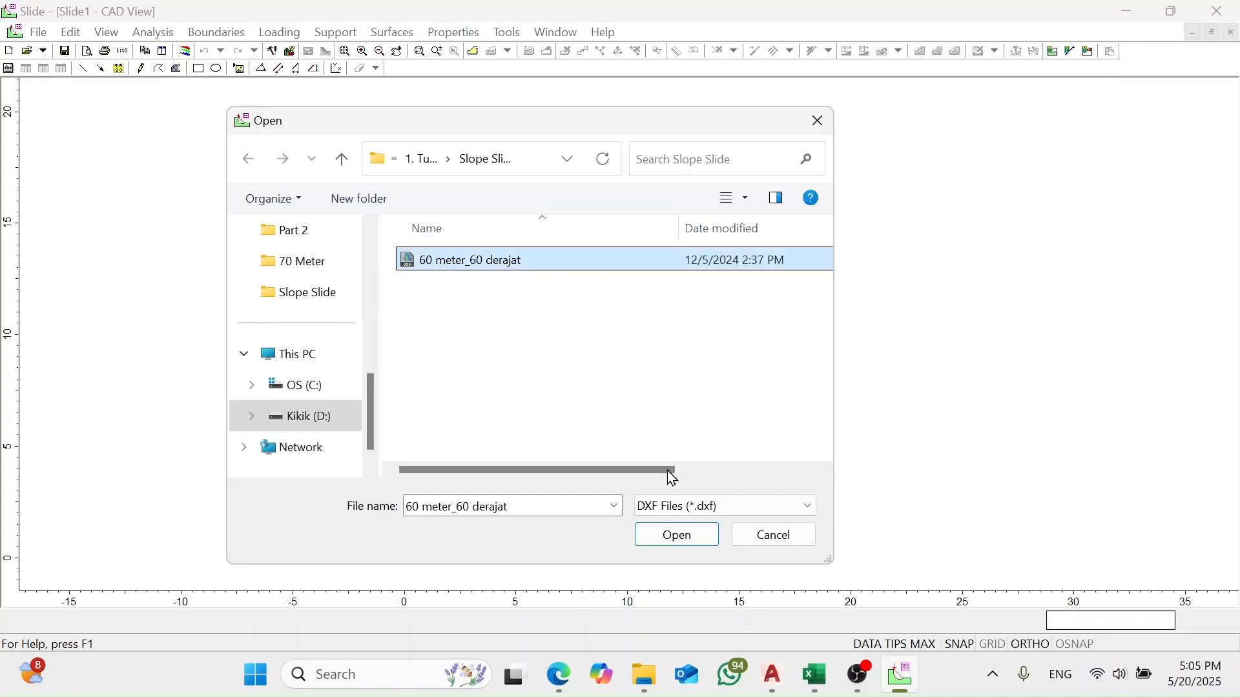
left_click(709, 547)
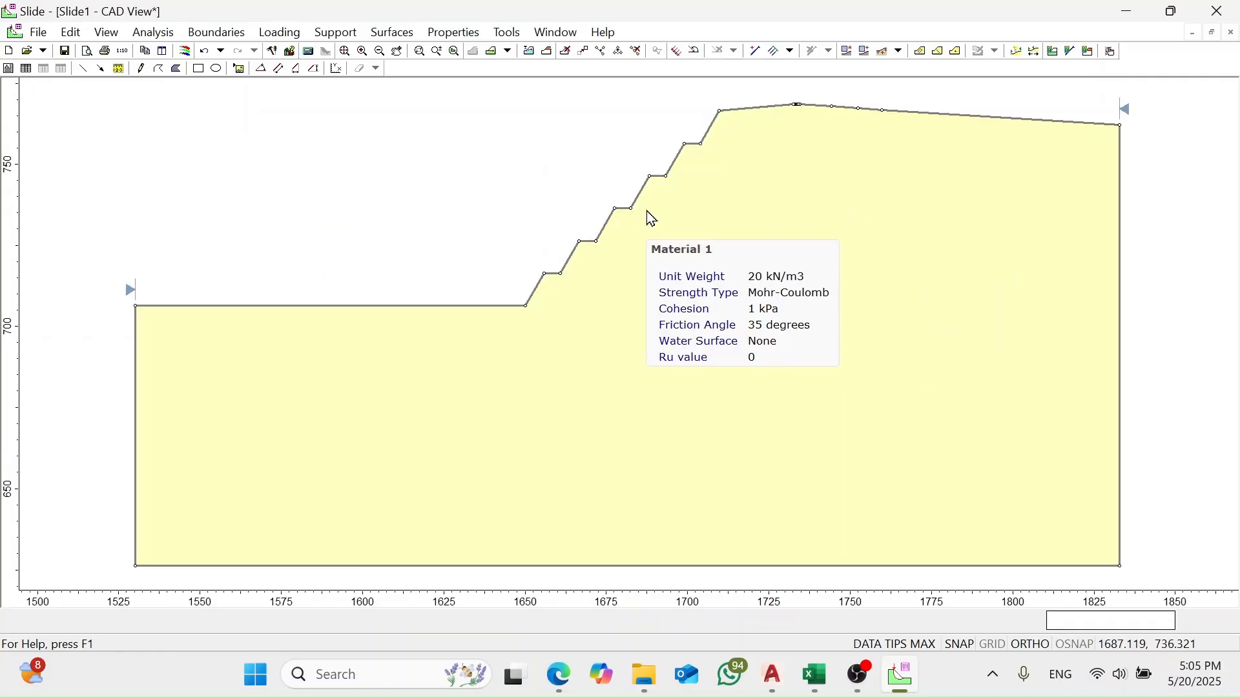
- Import the material boundaries from the 60 meter_60 derajat DXF file, keeping geometry cleanup after import on
left_click(37, 32)
mouse_move(53, 159)
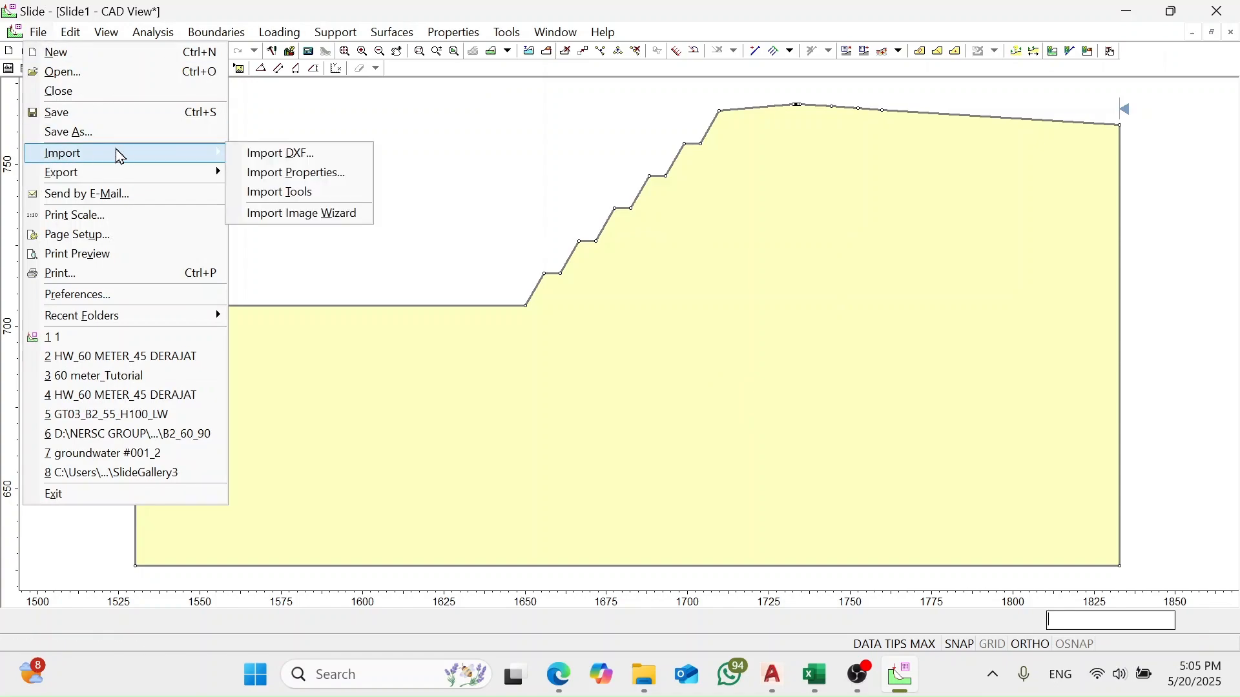
left_click(348, 157)
left_click(543, 243)
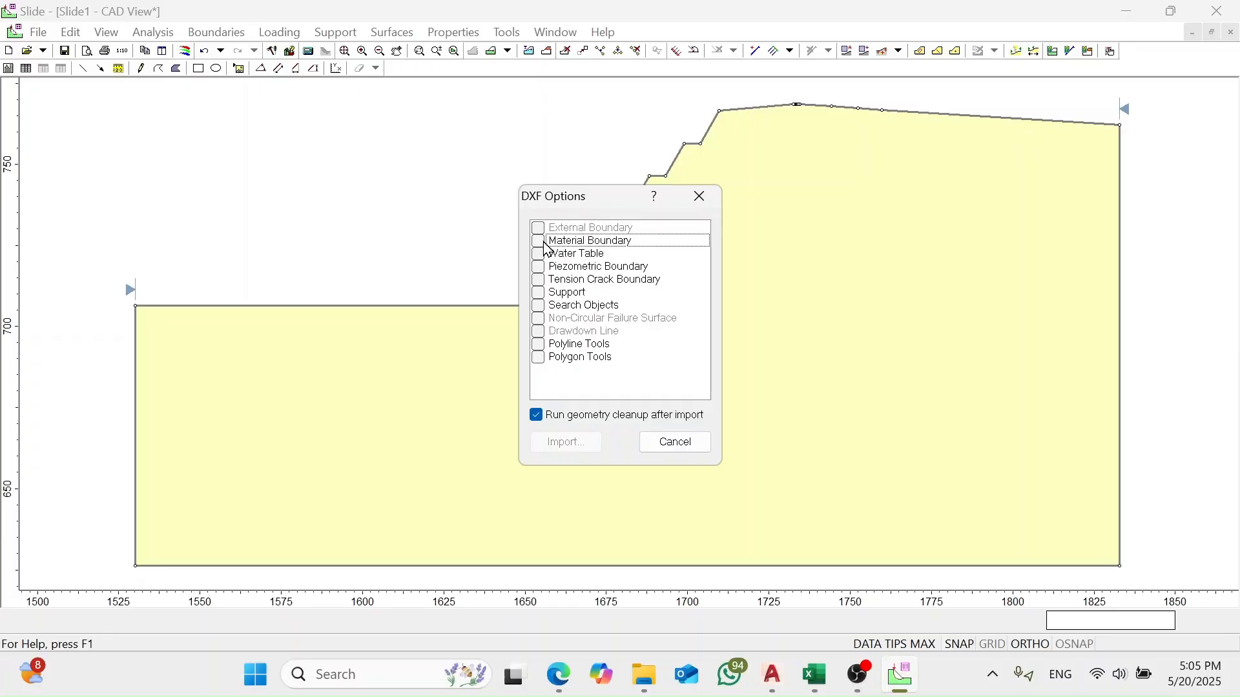
left_click(539, 242)
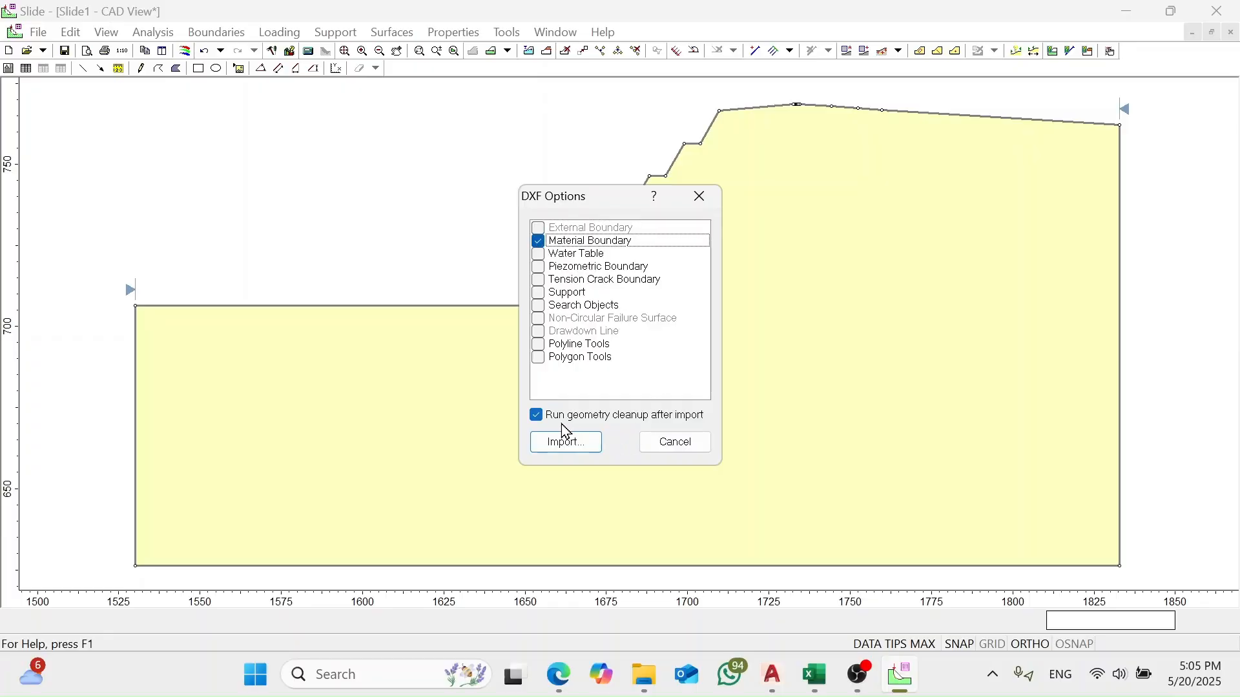
left_click(599, 446)
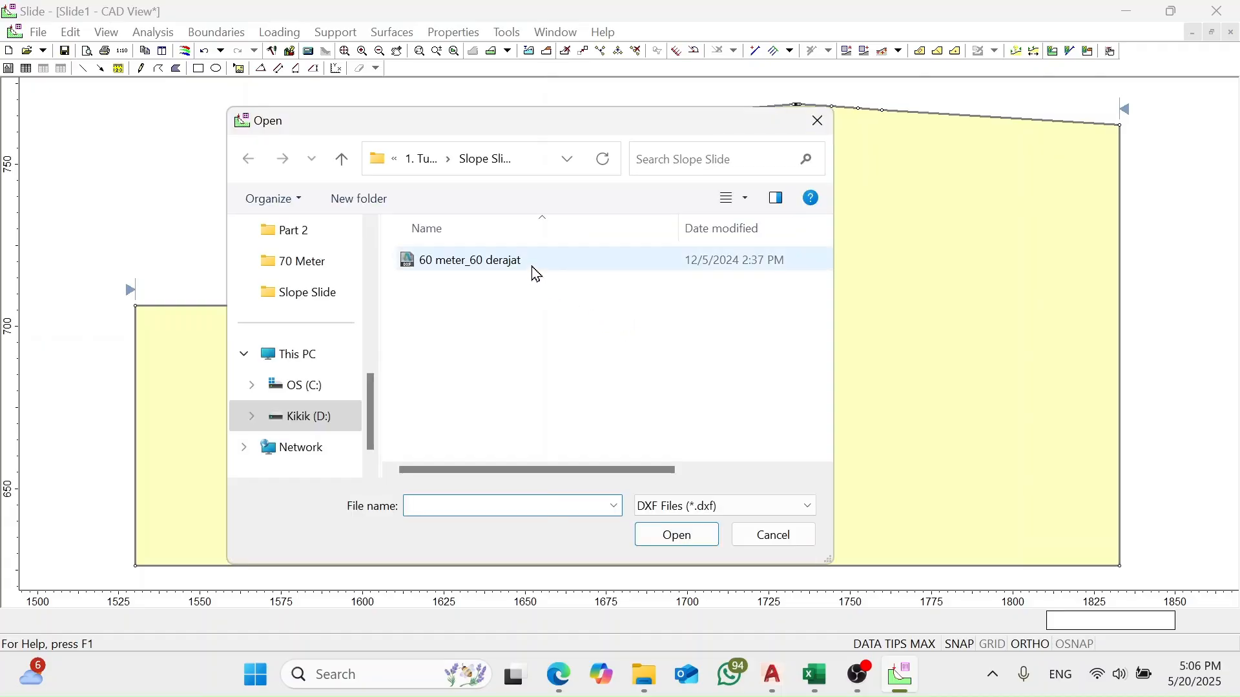
left_click(536, 264)
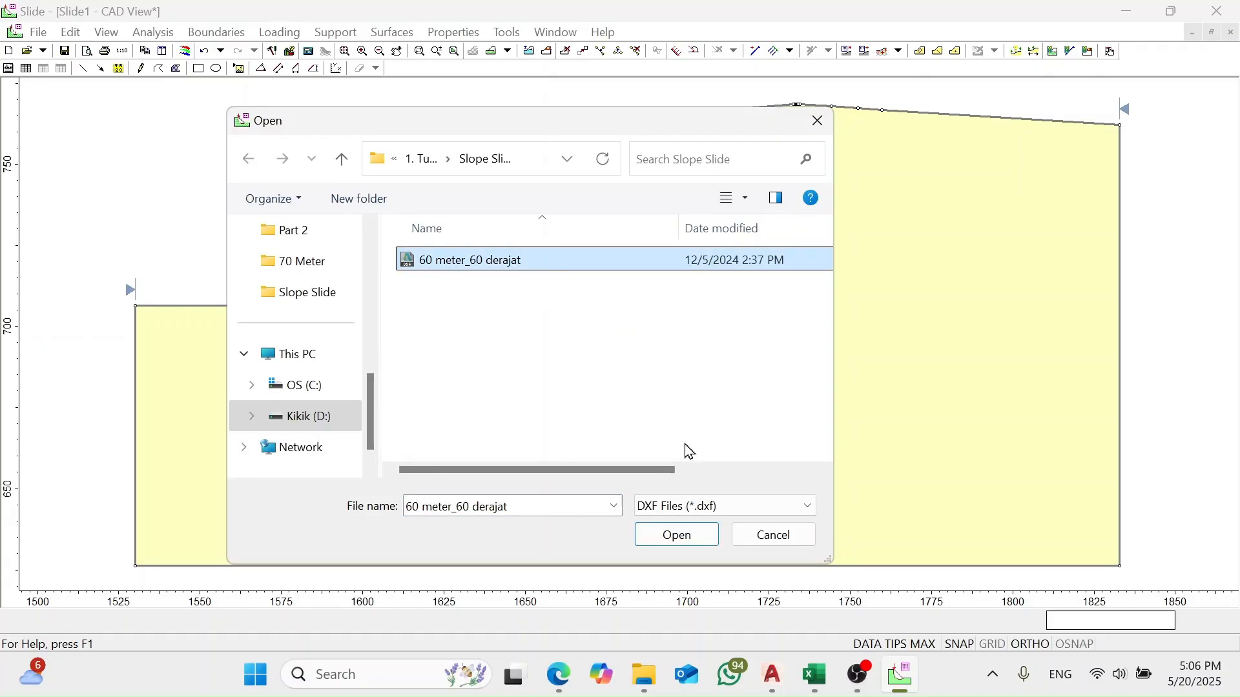
left_click(709, 536)
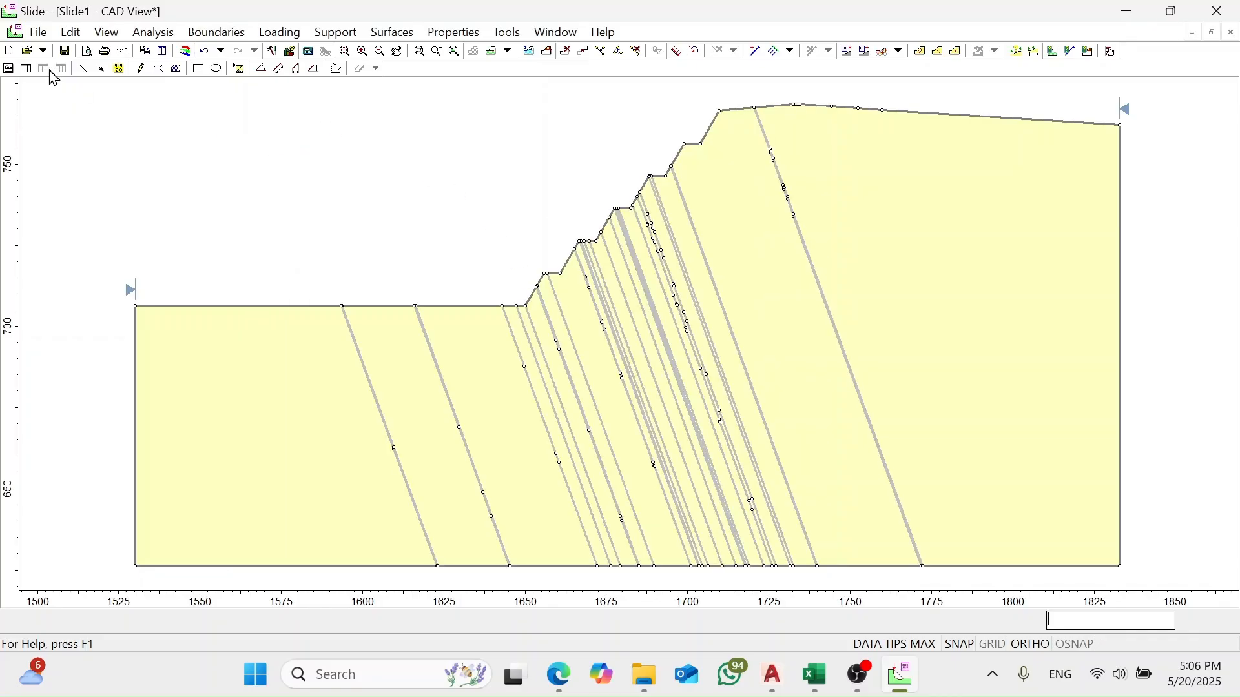
- Review the General, Methods, Groundwater, Transient and Statistics project settings and accept them as they are
left_click(167, 40)
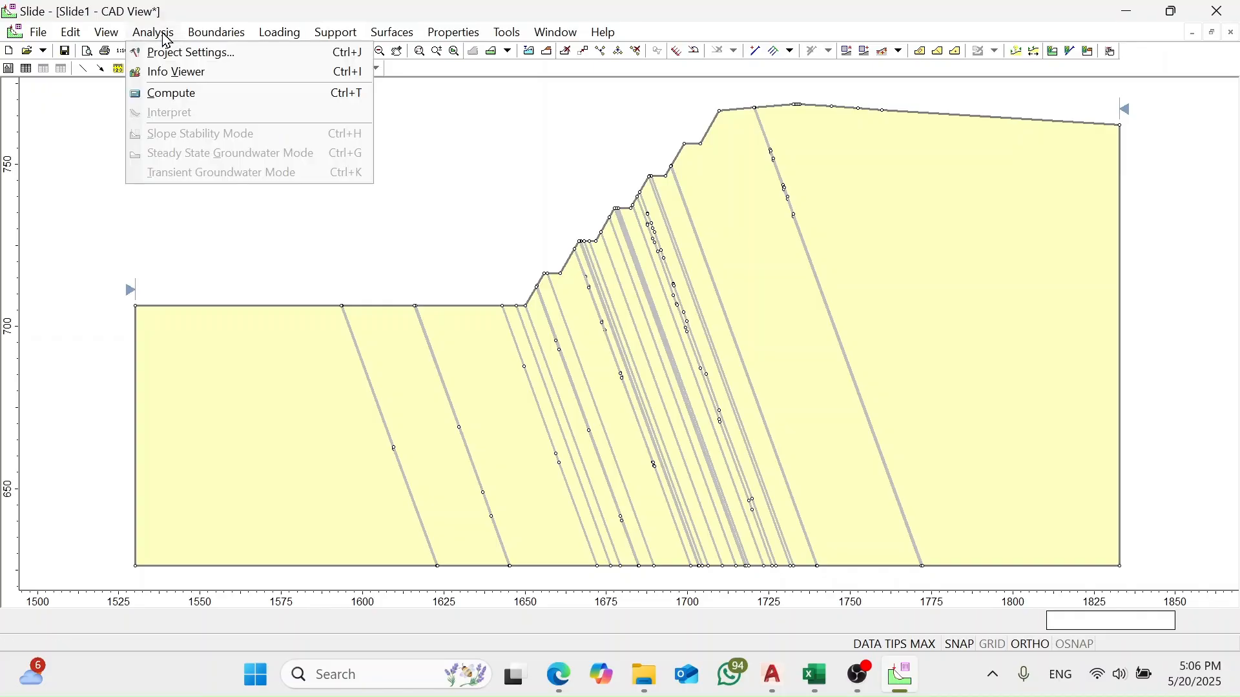
left_click(217, 61)
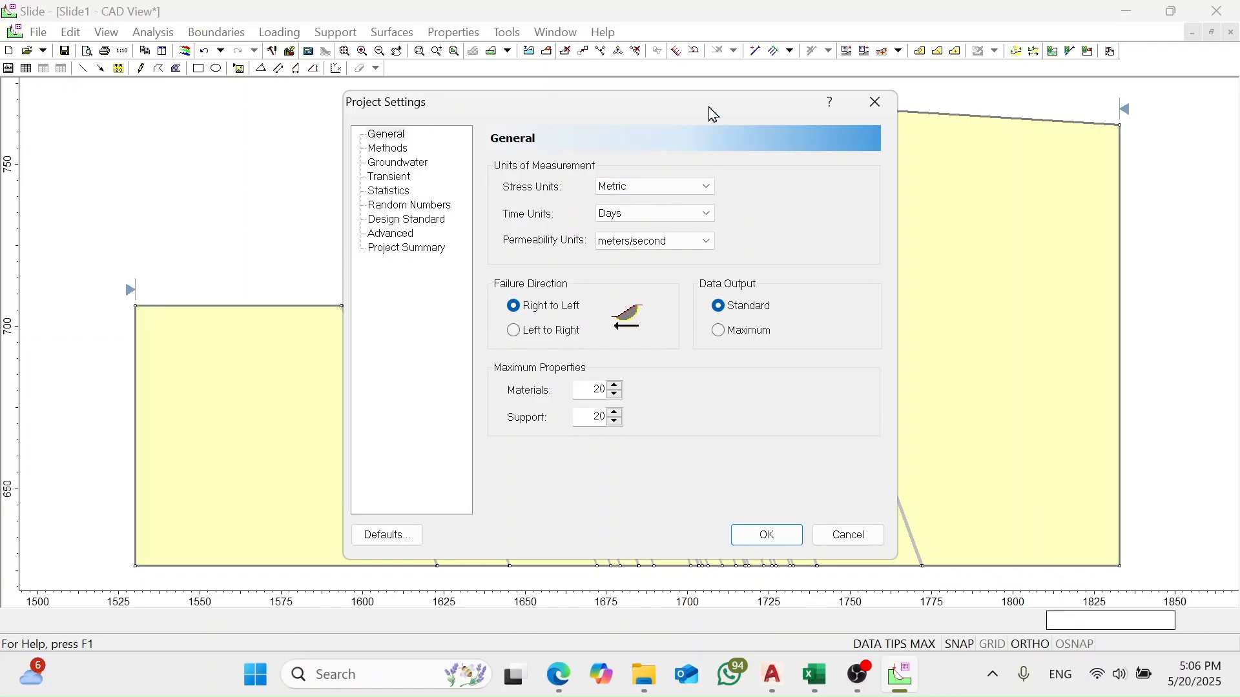
left_click_drag(709, 104, 1108, 103)
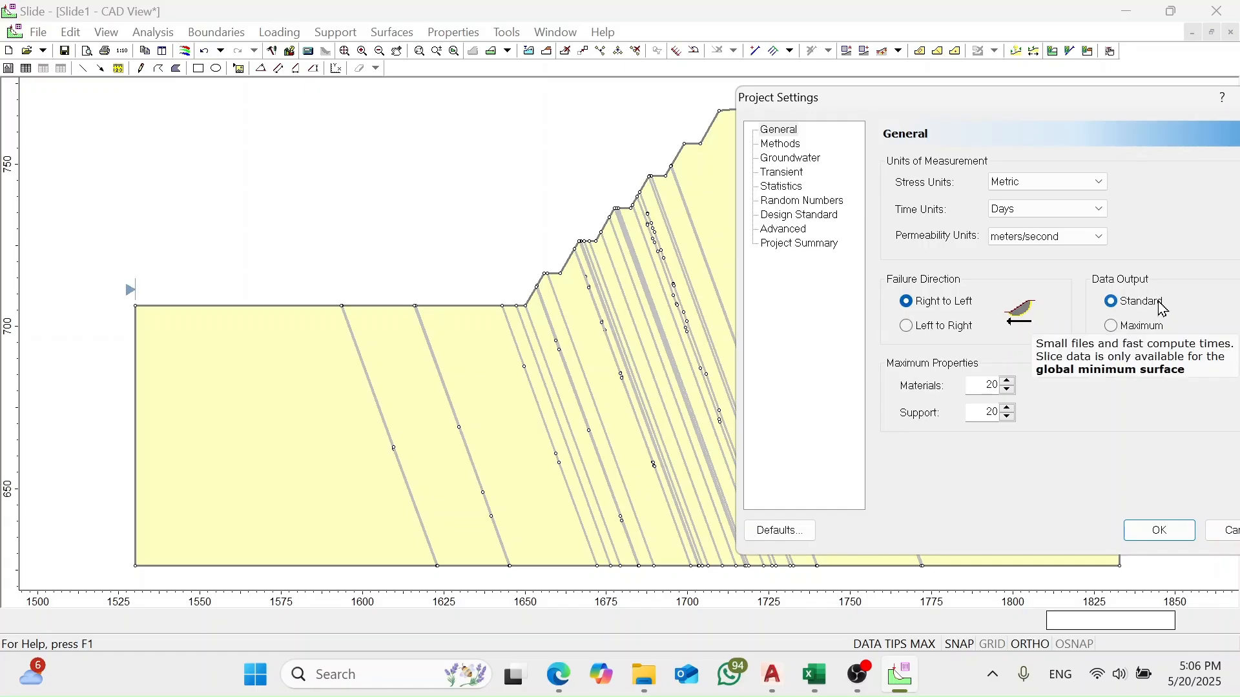
left_click(797, 146)
left_click_drag(938, 104, 602, 98)
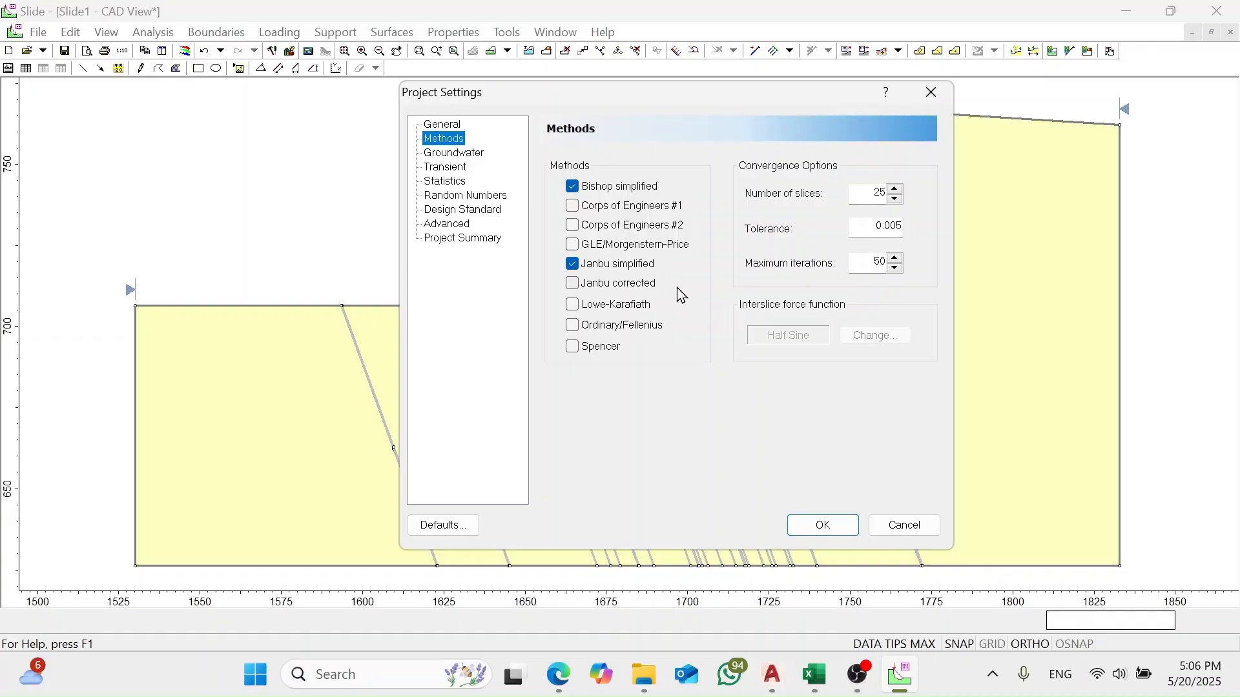
mouse_move(657, 193)
mouse_move(640, 275)
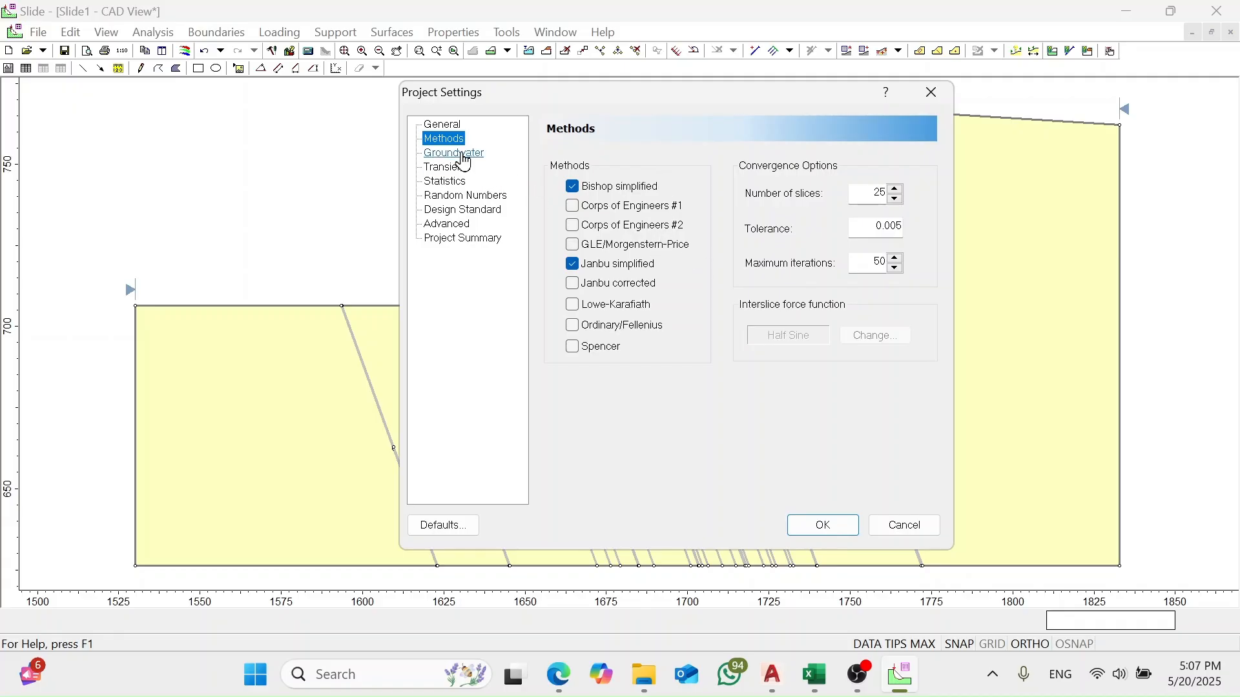
left_click(459, 154)
left_click(452, 169)
left_click(451, 182)
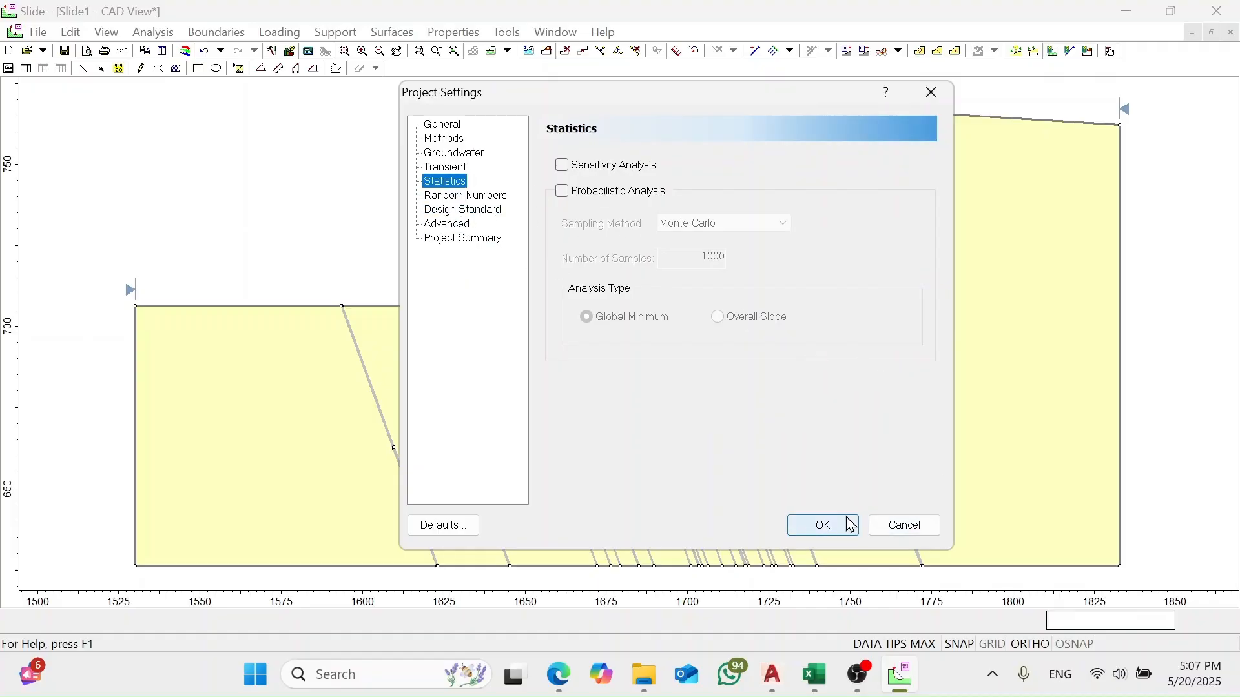
left_click(854, 533)
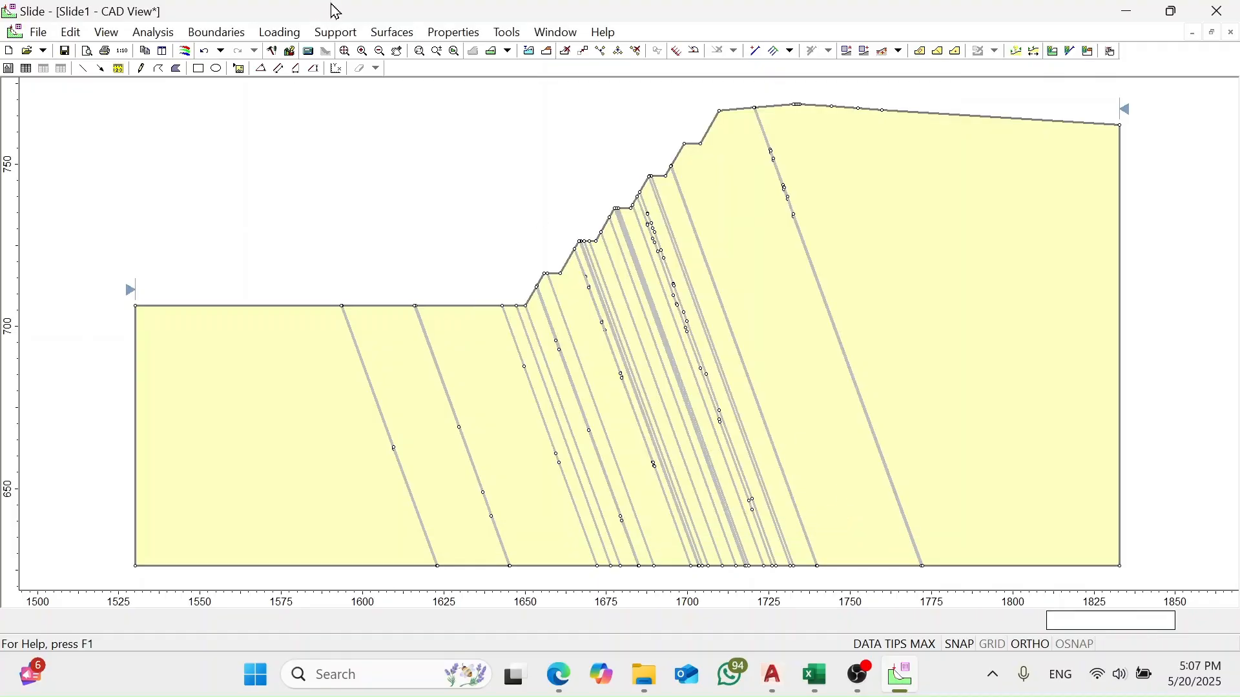
- Open the material property definitions and move the dialog aside
left_click(466, 37)
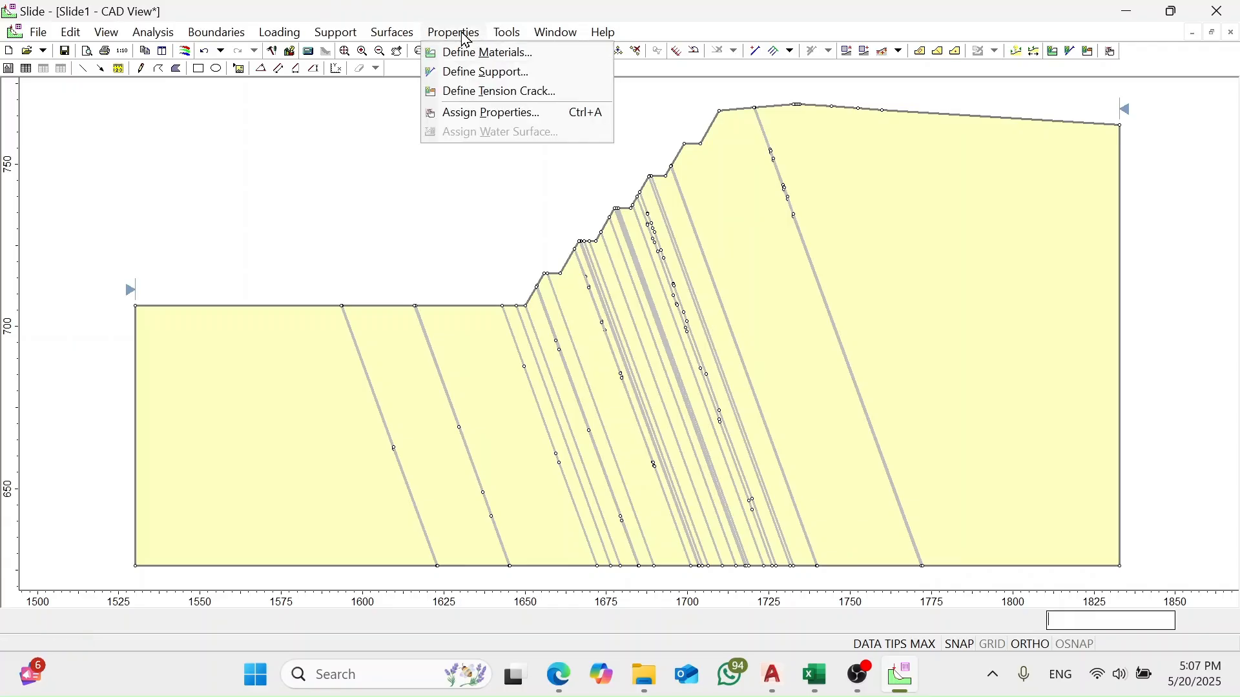
left_click(494, 51)
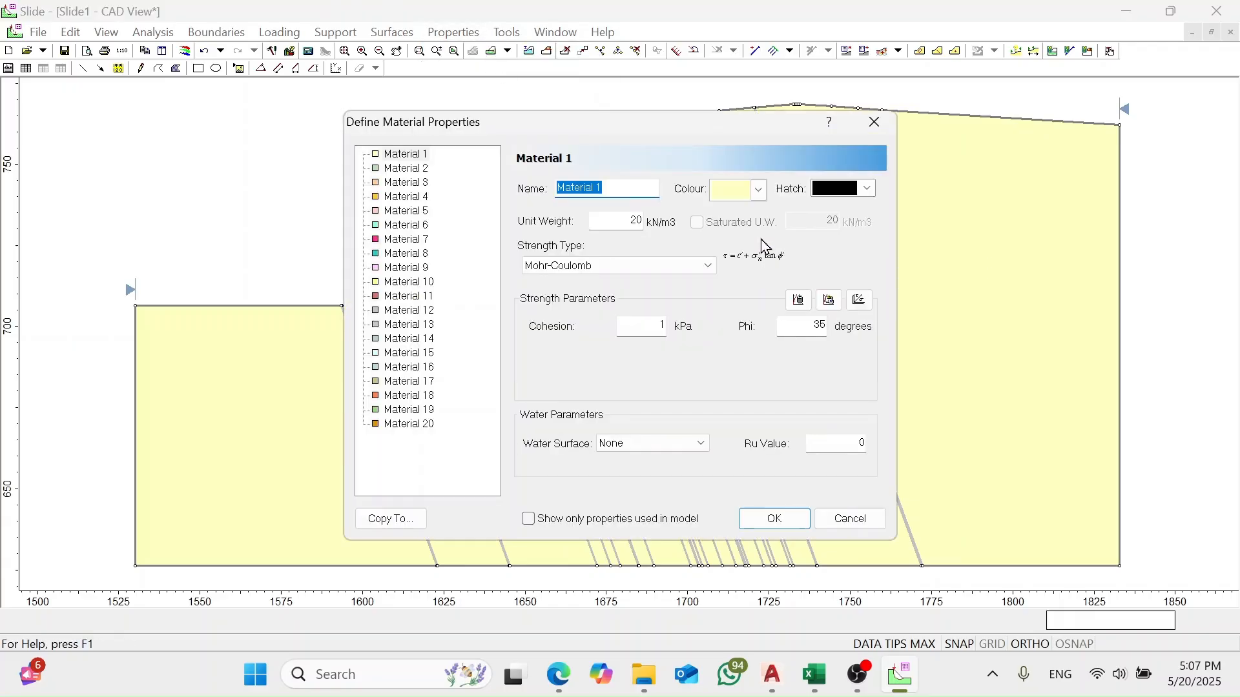
left_click_drag(606, 123, 505, 101)
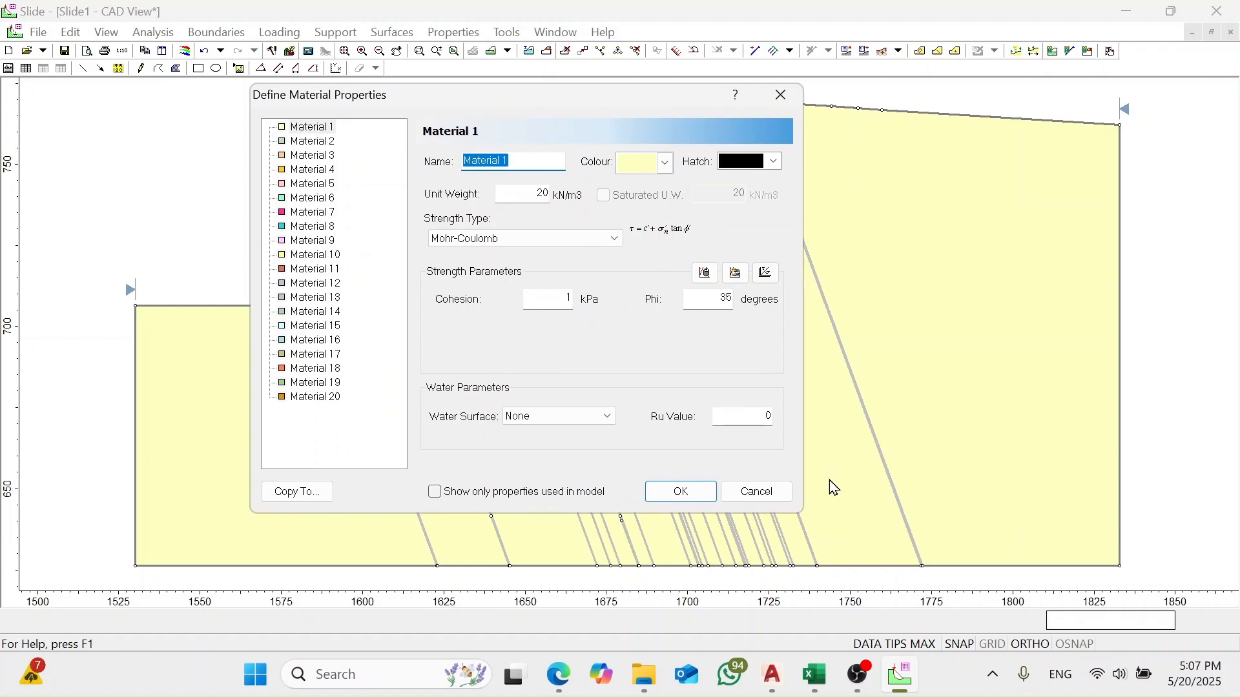
- Switch to the Properties_Material(Dummy) workbook in Excel and review the Batubara, Claystone, Sandstone and Siltstone rows
mouse_move(815, 675)
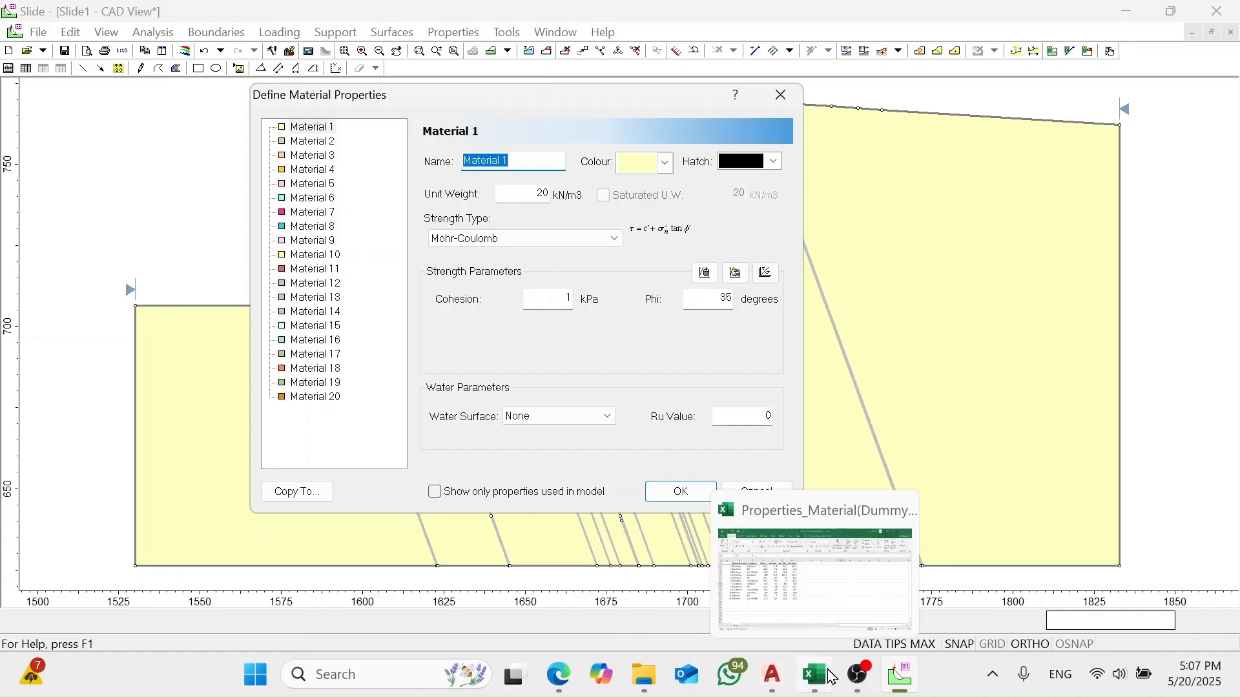
left_click(814, 568)
left_click(150, 241)
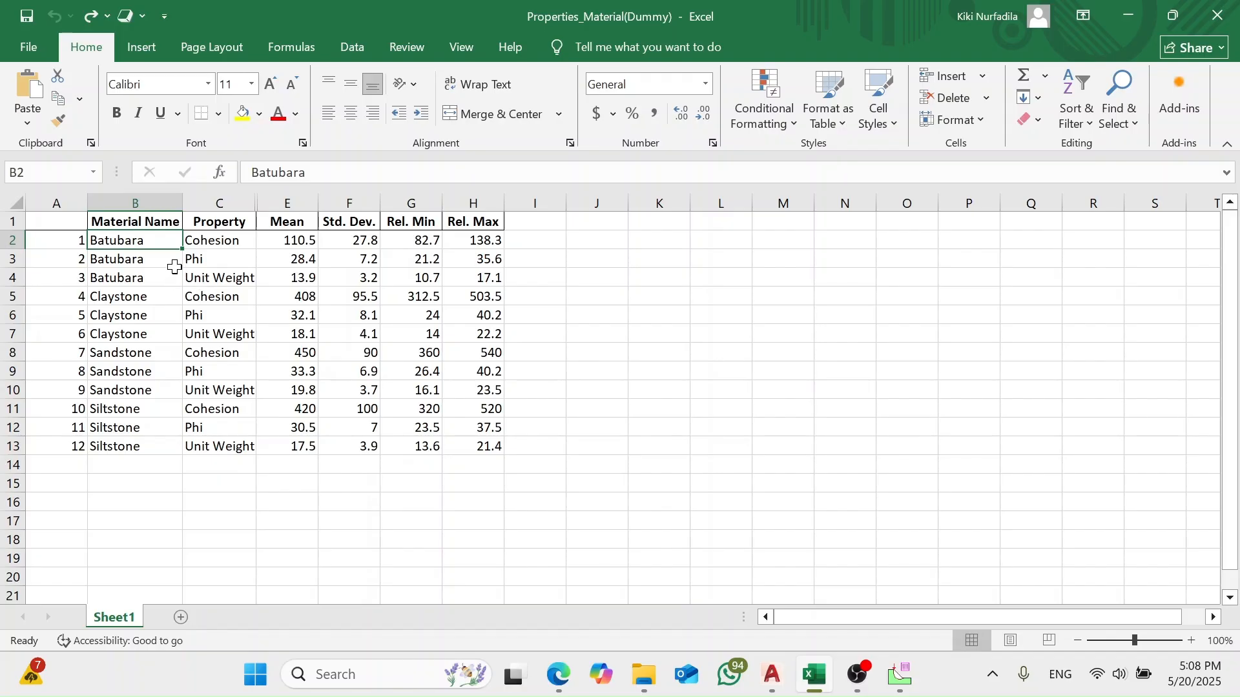
left_click(170, 301)
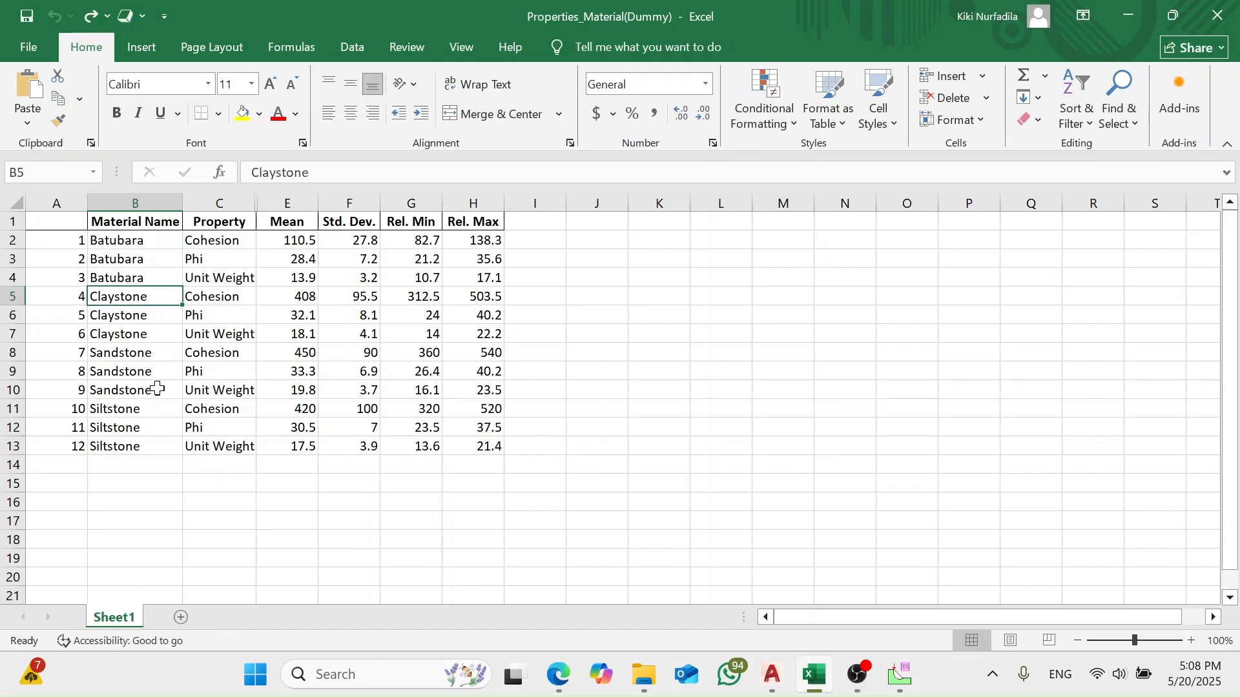
left_click(156, 365)
left_click(152, 423)
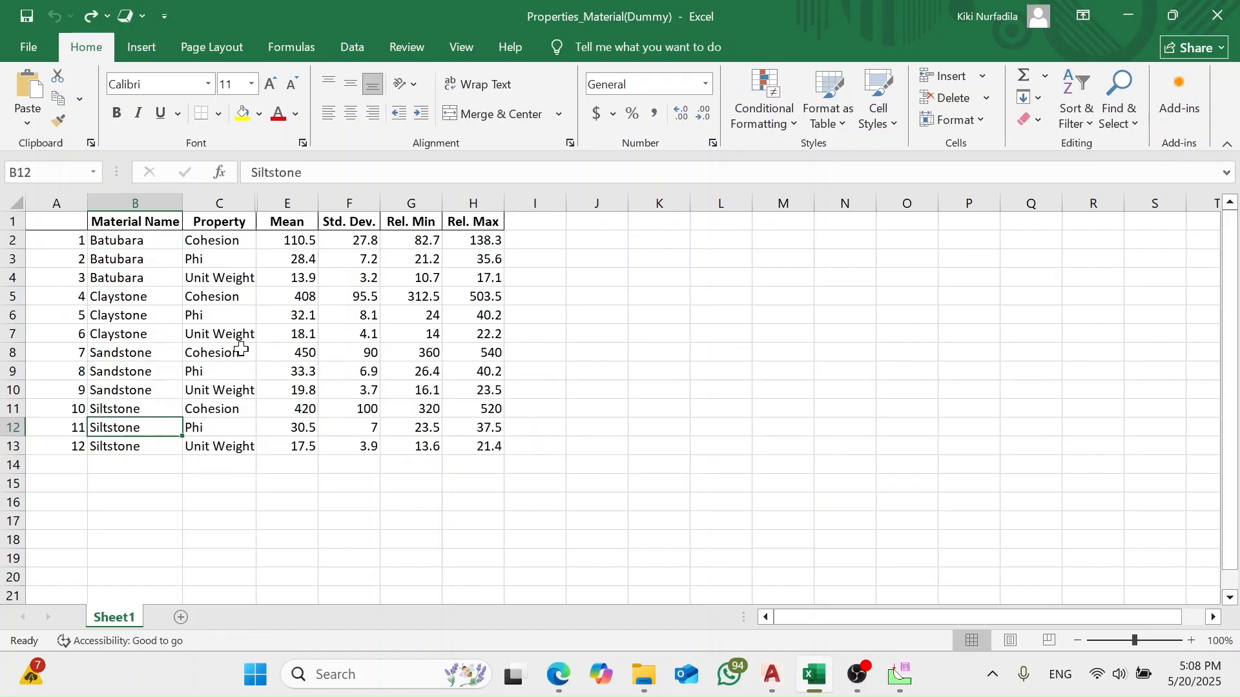
- Switch back to Slide and rename Material 1 as Batubara
key("alt+Tab")
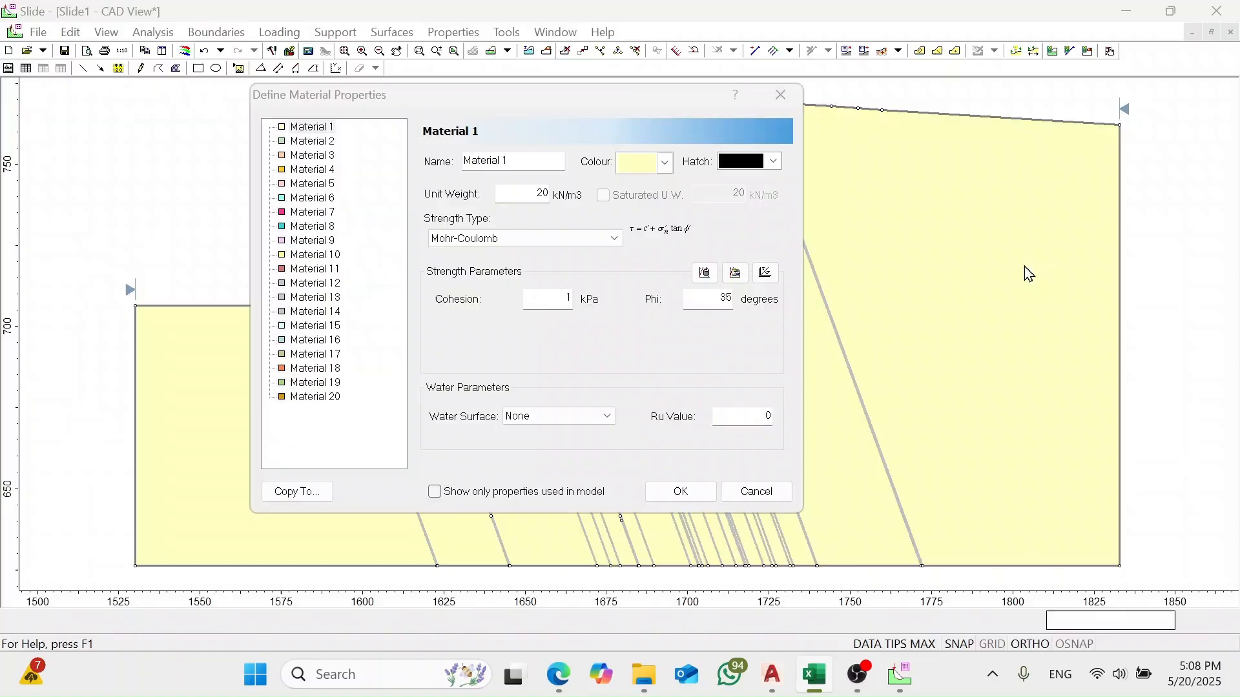
left_click(535, 164)
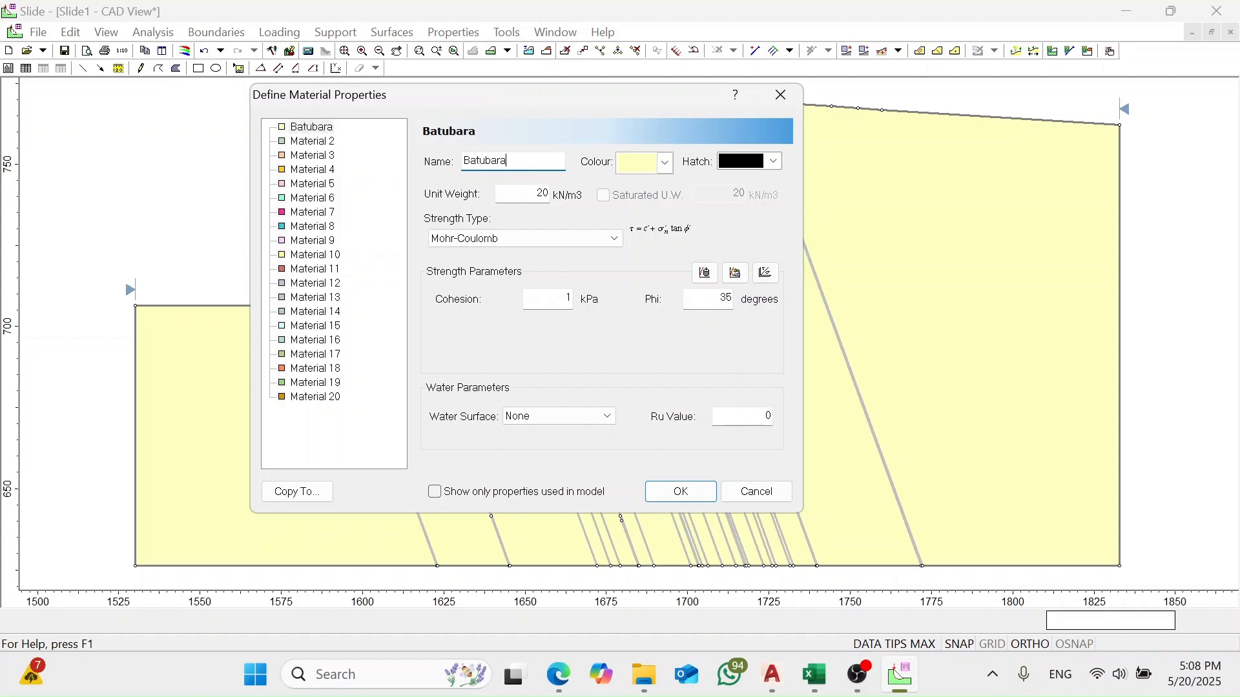
- Compare Batubara's unit weight, cohesion and phi fields in Slide with its rows in the Properties_Material(Dummy) workbook in Excel
left_click(540, 198)
key("alt+Tab")
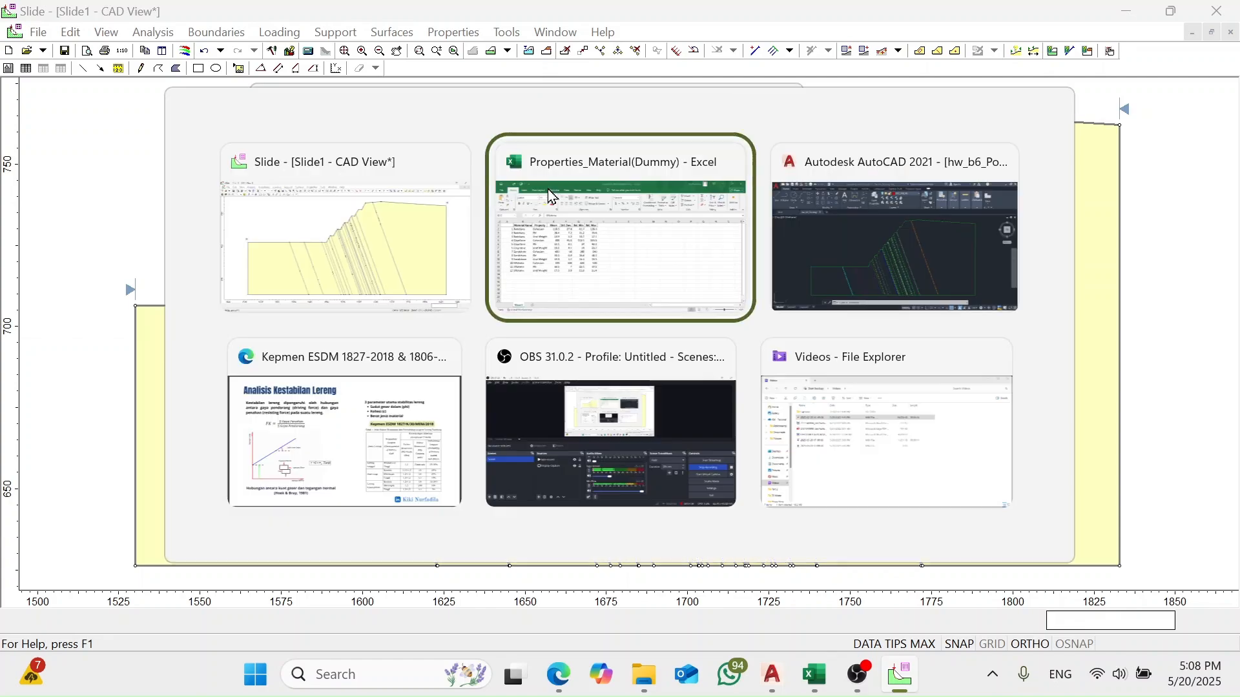
key("alt+Tab")
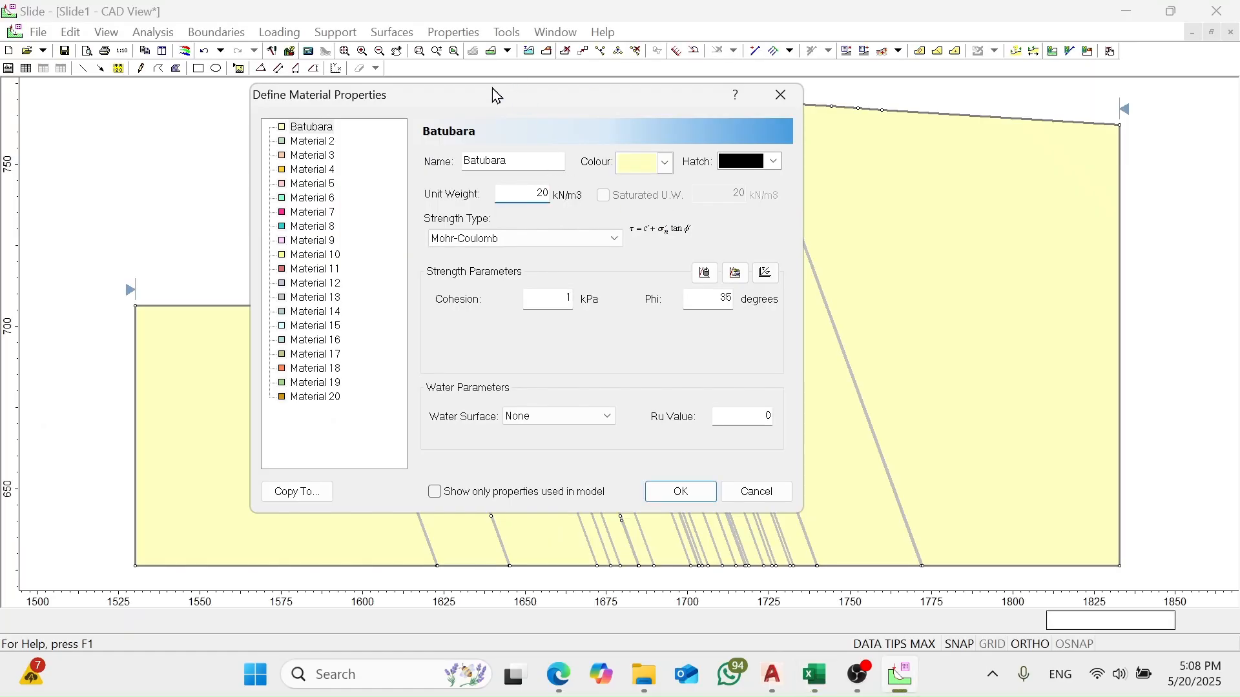
left_click_drag(497, 96, 521, 82)
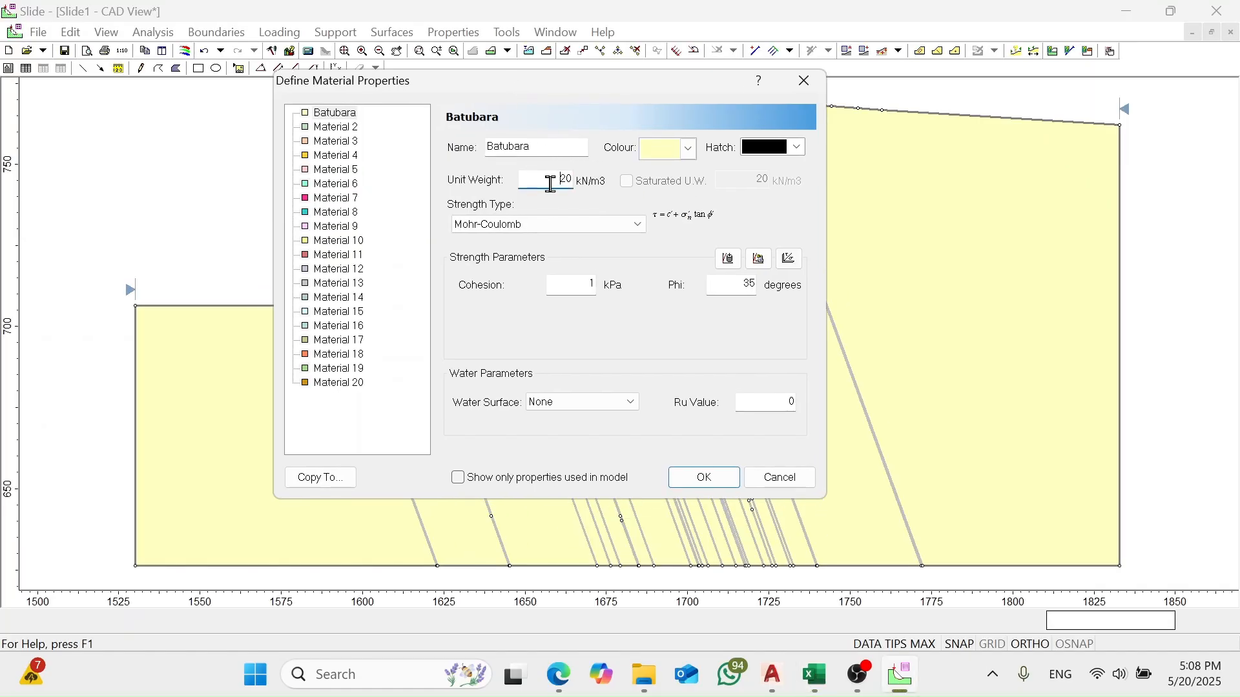
left_click(572, 287)
left_click(740, 292)
key("alt+Tab")
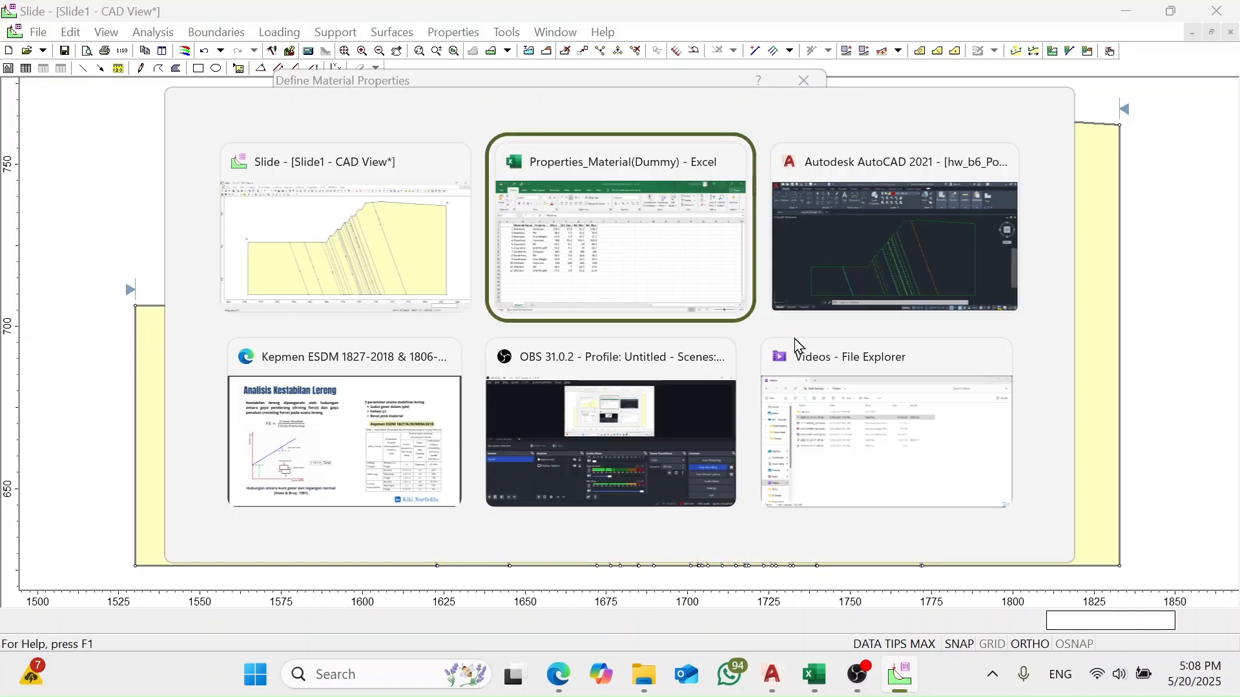
left_click(636, 314)
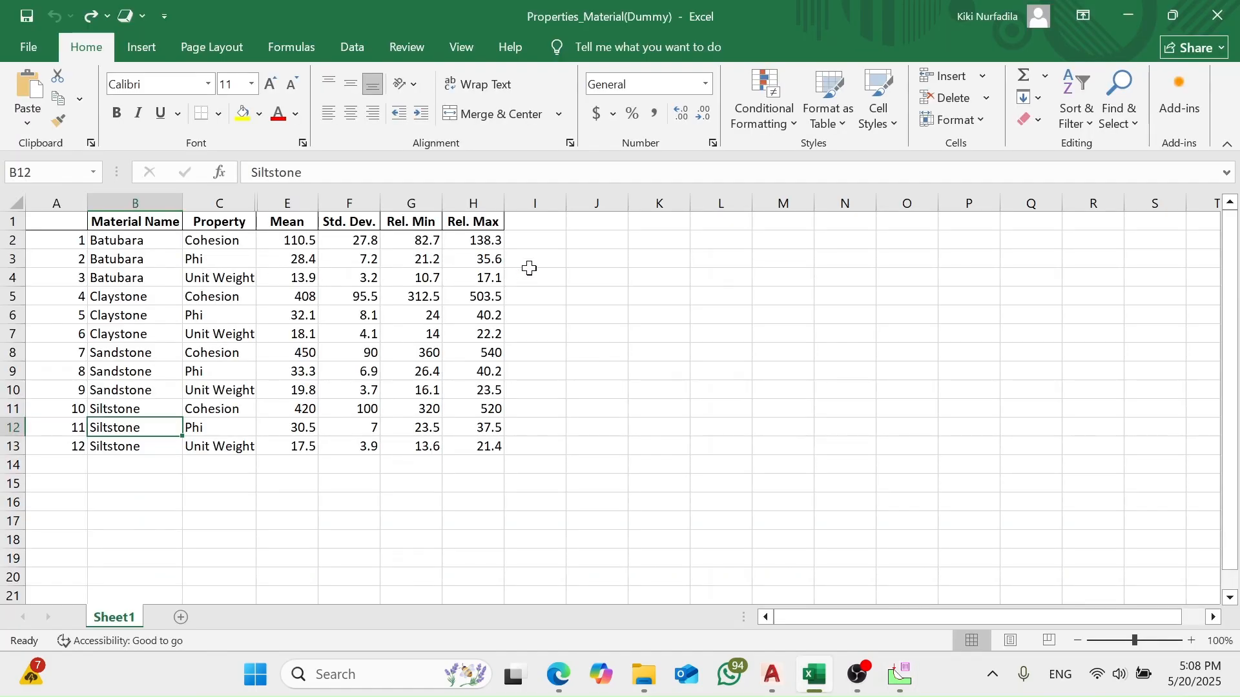
key("alt+Tab")
key("alt+Tab")
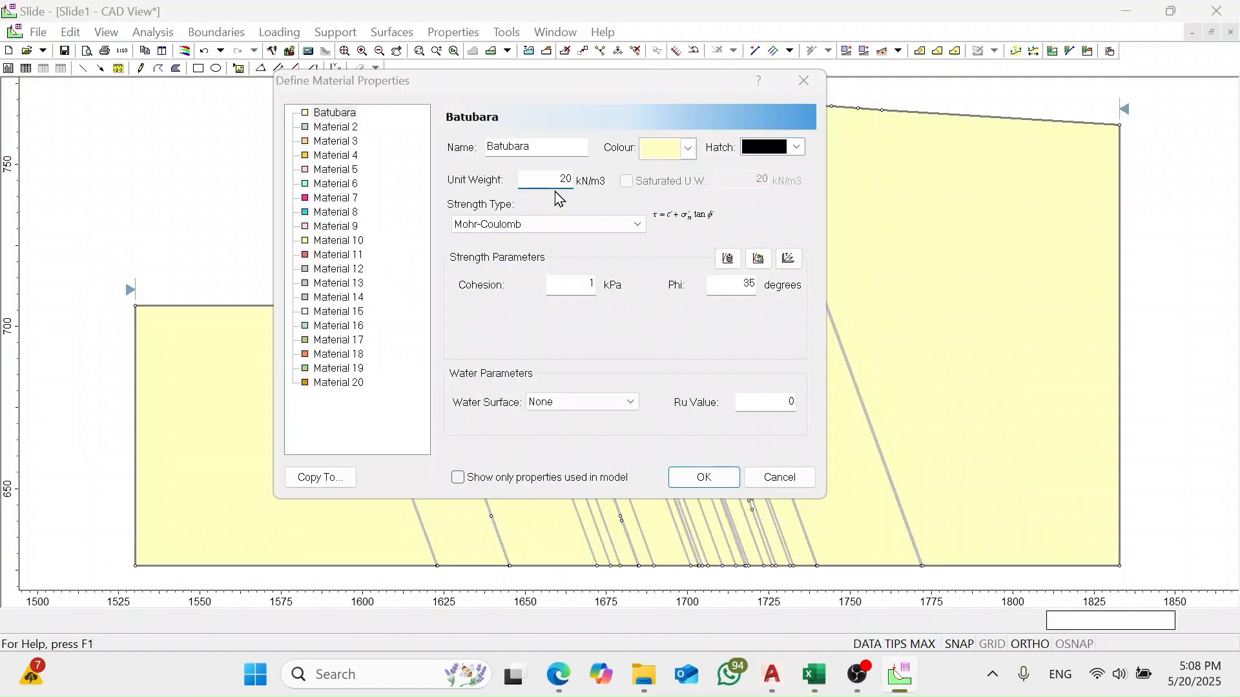
key("alt+Tab")
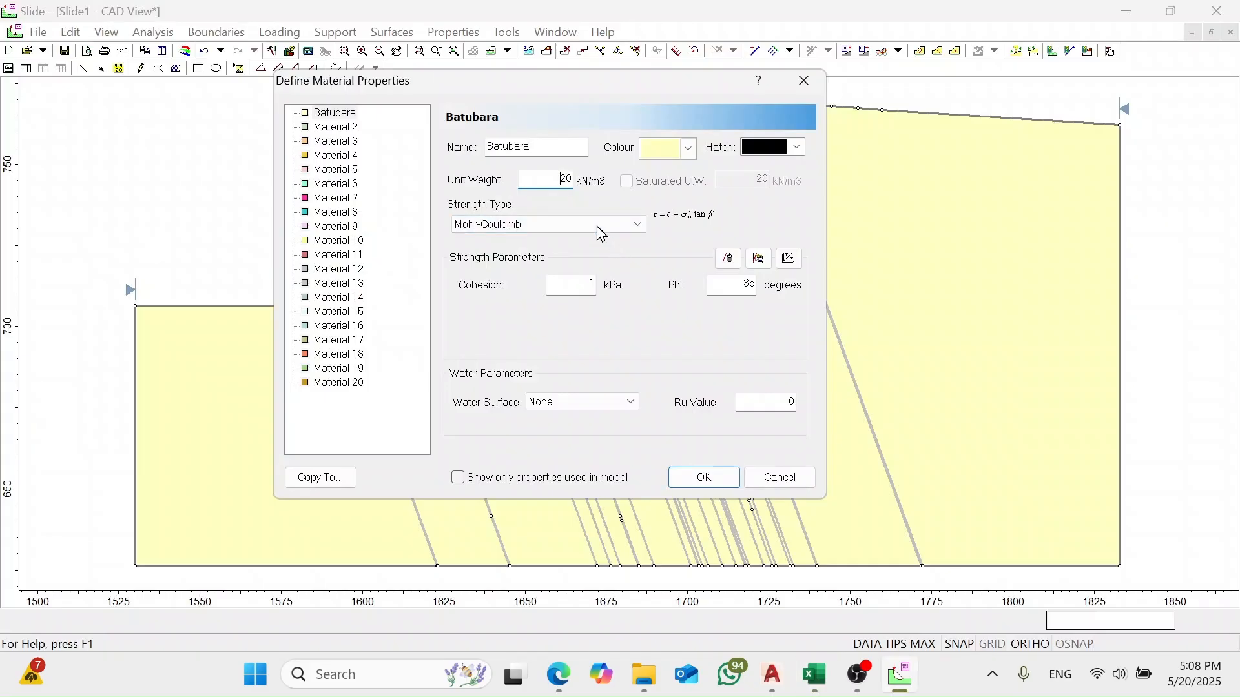
key("alt+Tab")
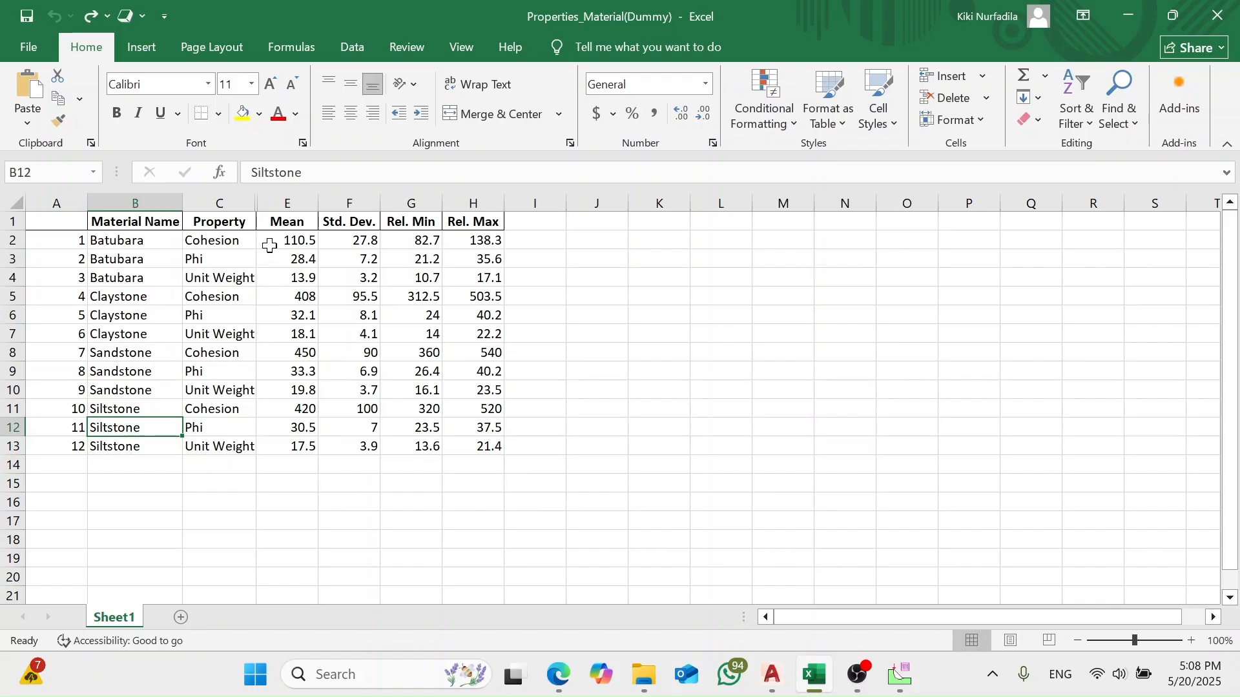
left_click(269, 246)
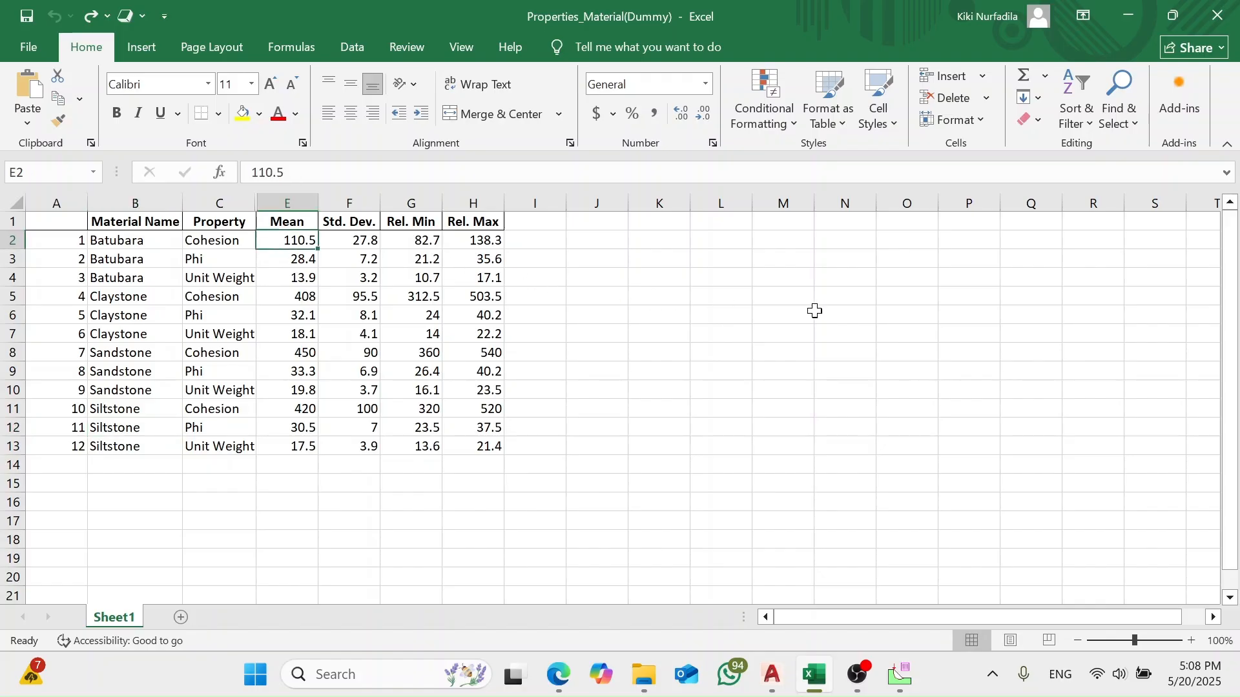
- Switch back to Slide and set Batubara's cohesion to 110.5 kPa and phi to 28.4 degrees, checking the values in Excel
key("alt+Tab")
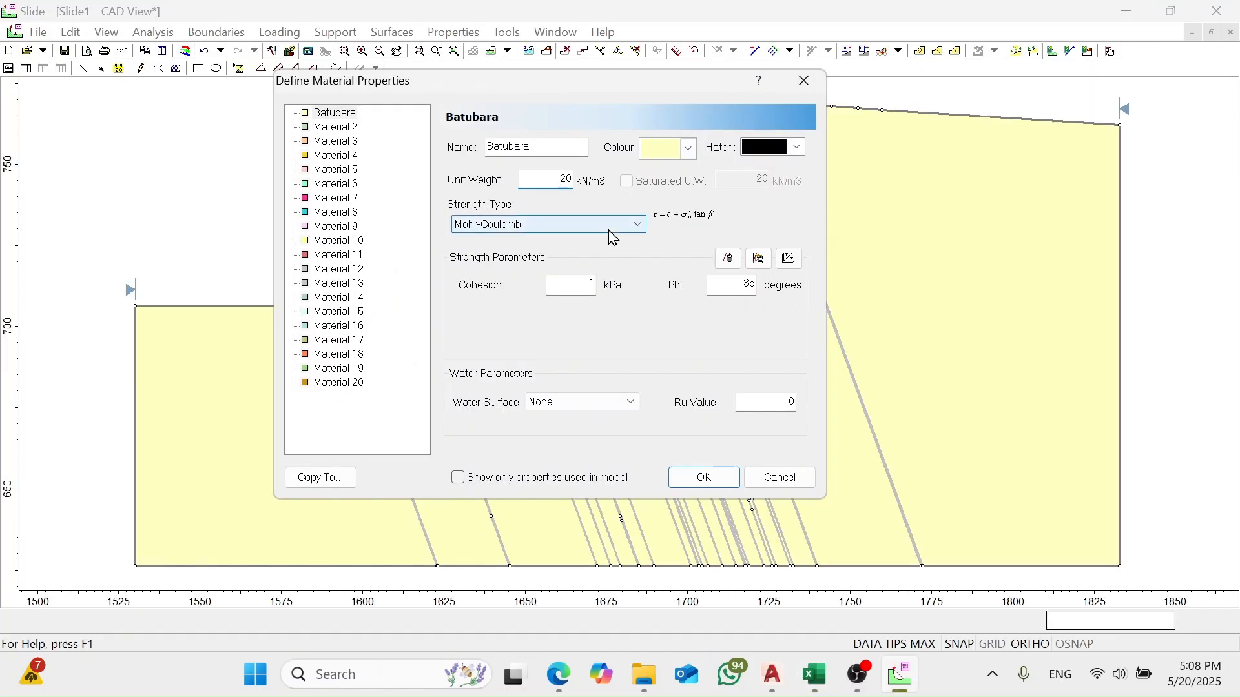
left_click(583, 286)
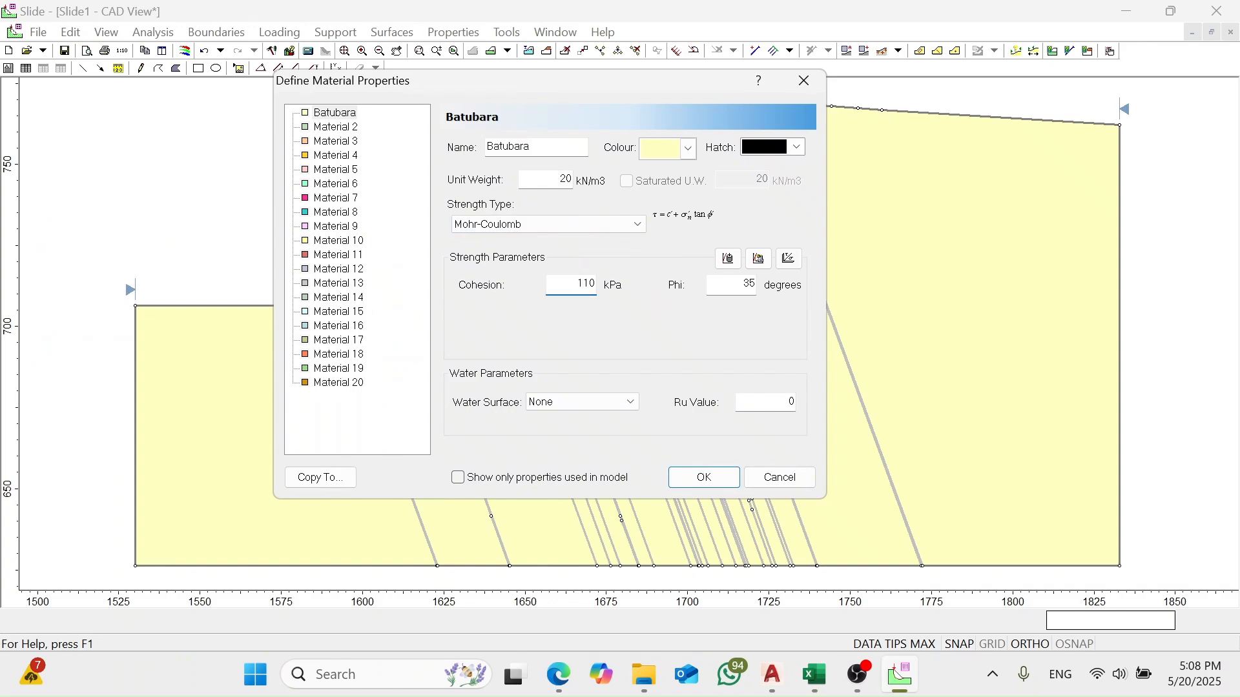
key("alt+Tab")
key("alt+Tab")
key("alt+Tab")
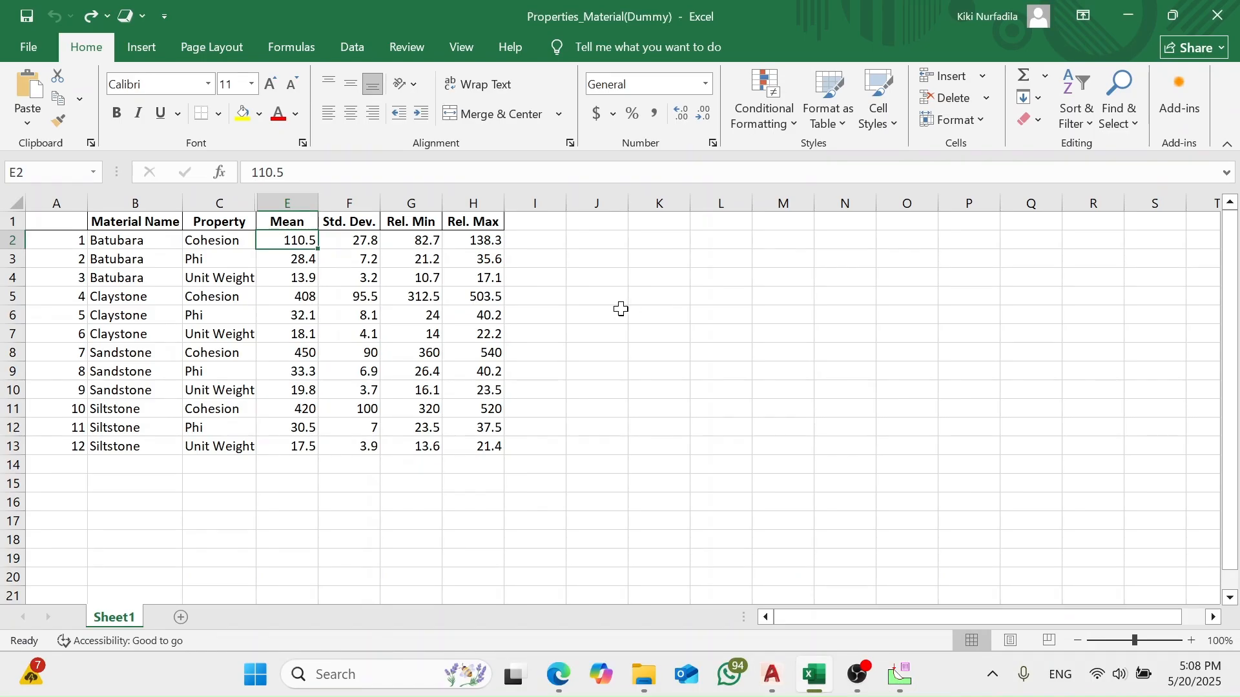
key("alt+Tab")
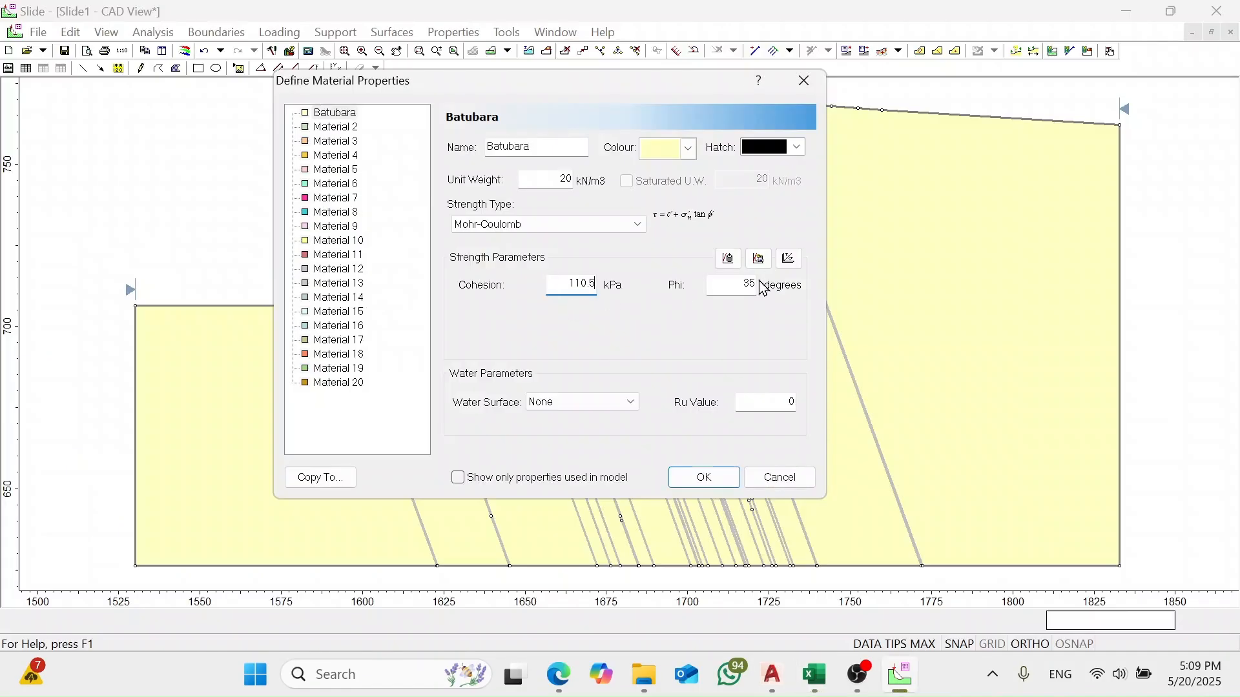
type("28.4")
- Check Batubara's mean unit weight in Excel, set it to 13.9 kN/m3 in Slide and make the material's colour black
key("alt+Tab")
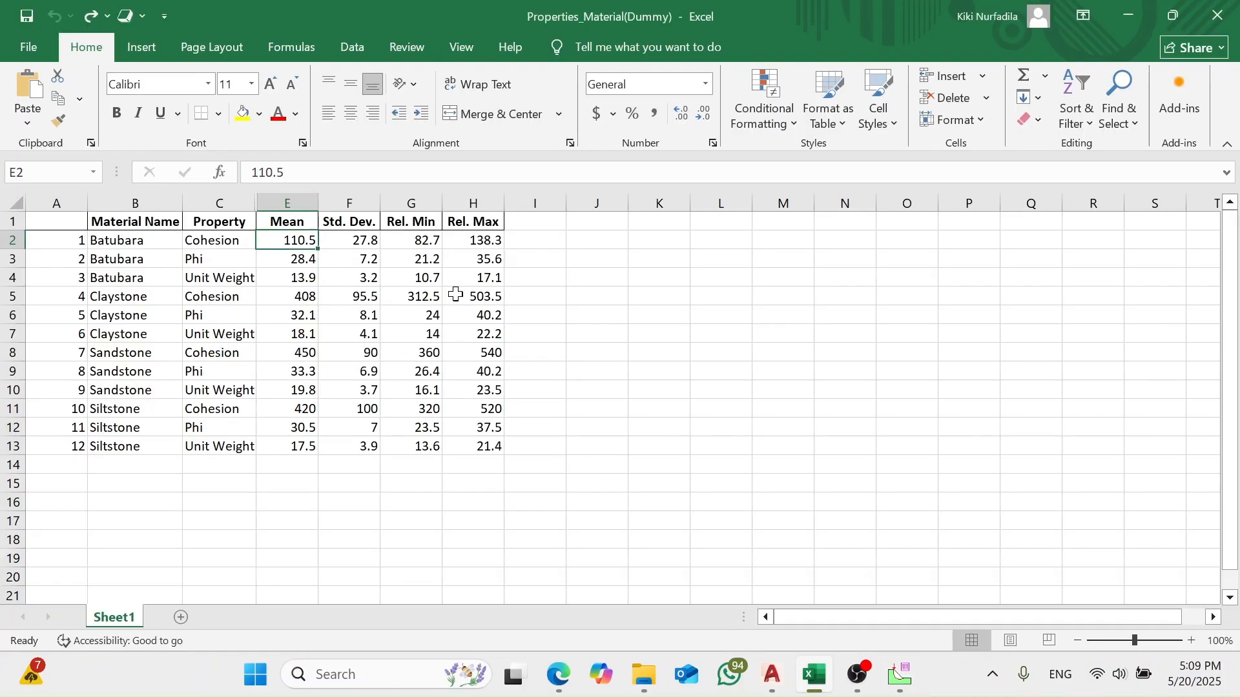
key("alt+Tab")
double_click(562, 180)
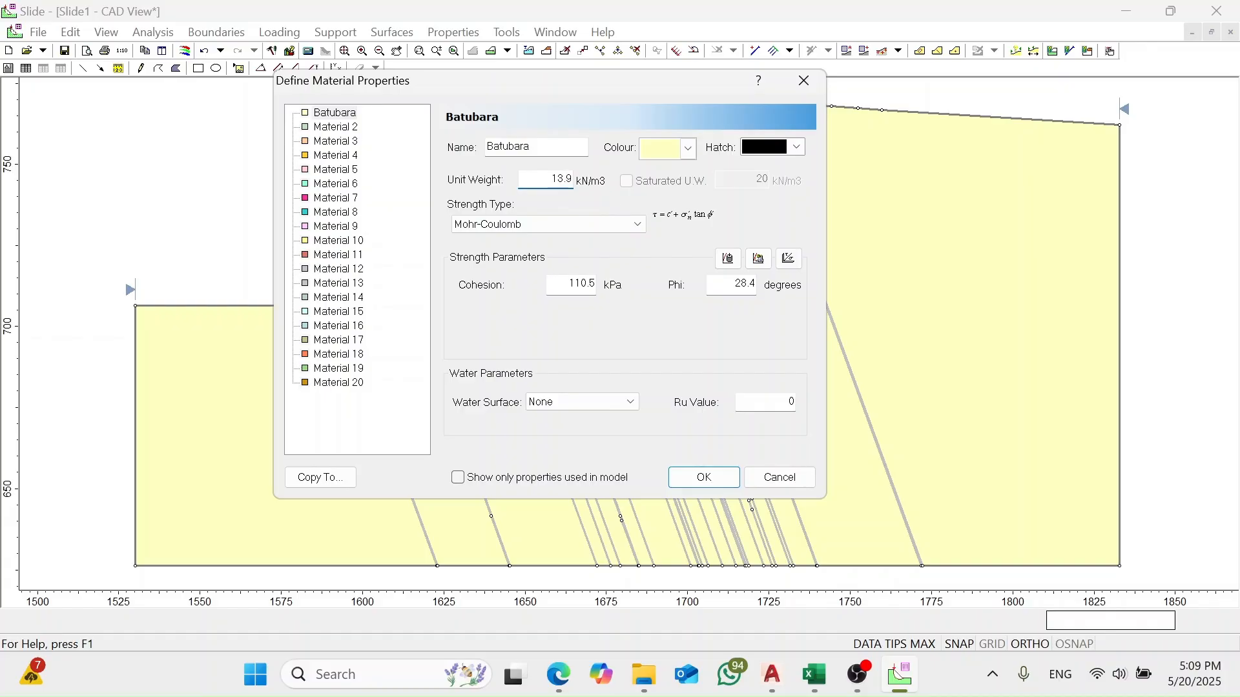
left_click(693, 149)
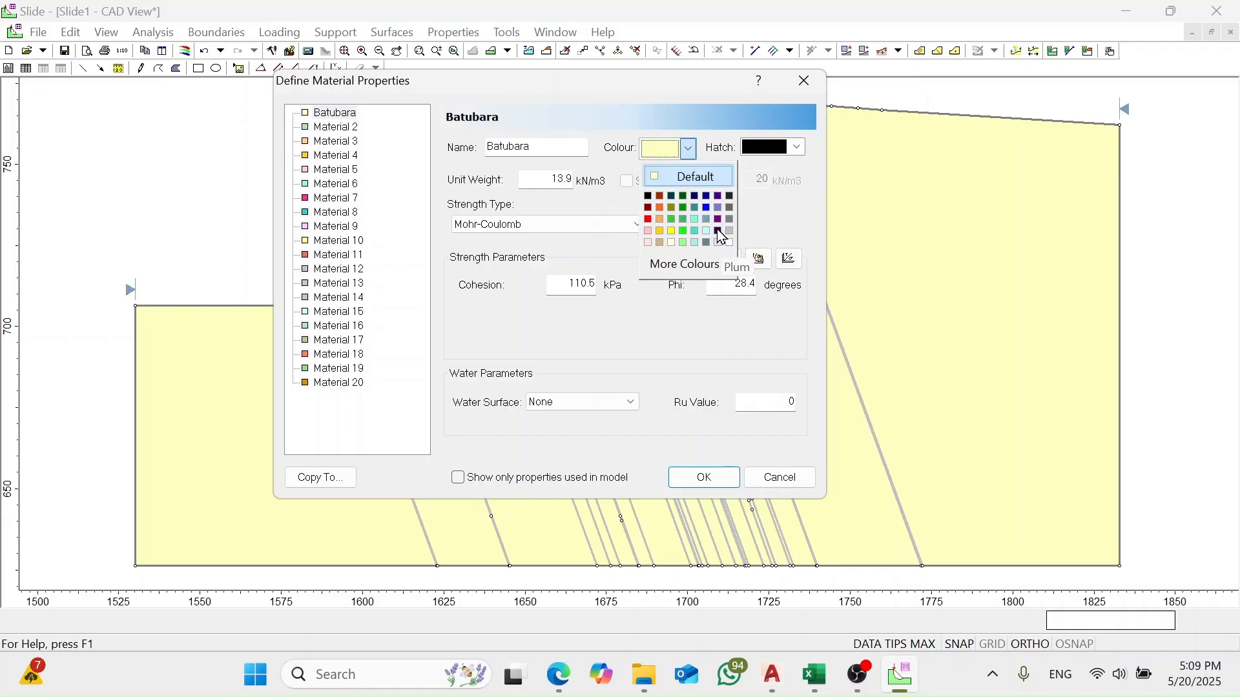
left_click(649, 196)
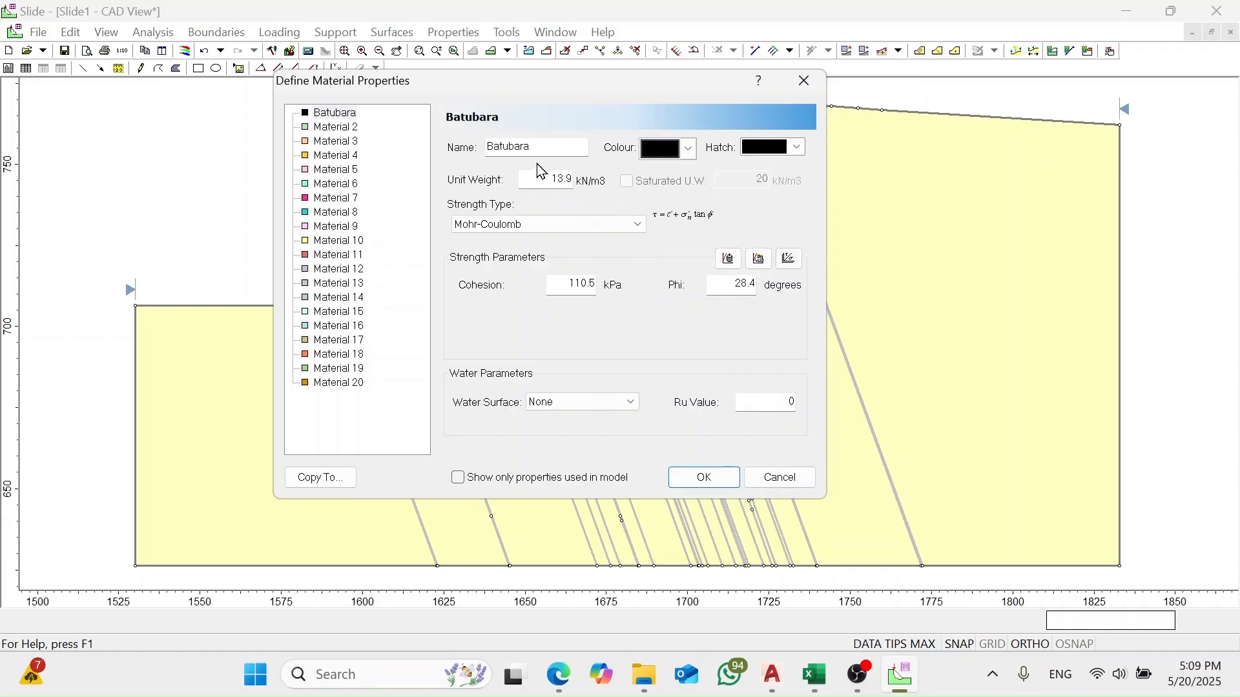
- Rename Material 2 as Sandstone
left_click(333, 128)
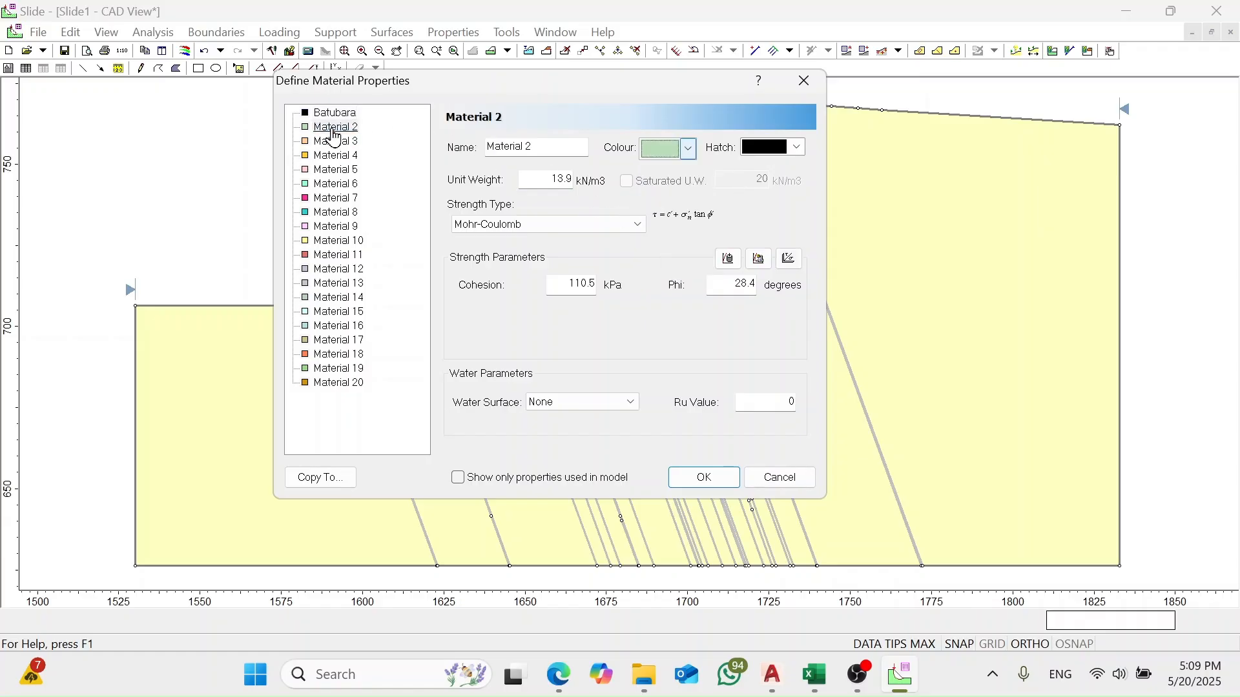
left_click(556, 147)
key("BackSpace")
key("BackSpace")
key("BackSpace")
key("BackSpace")
key("BackSpace")
key("BackSpace")
key("BackSpace")
key("BackSpace")
key("BackSpace")
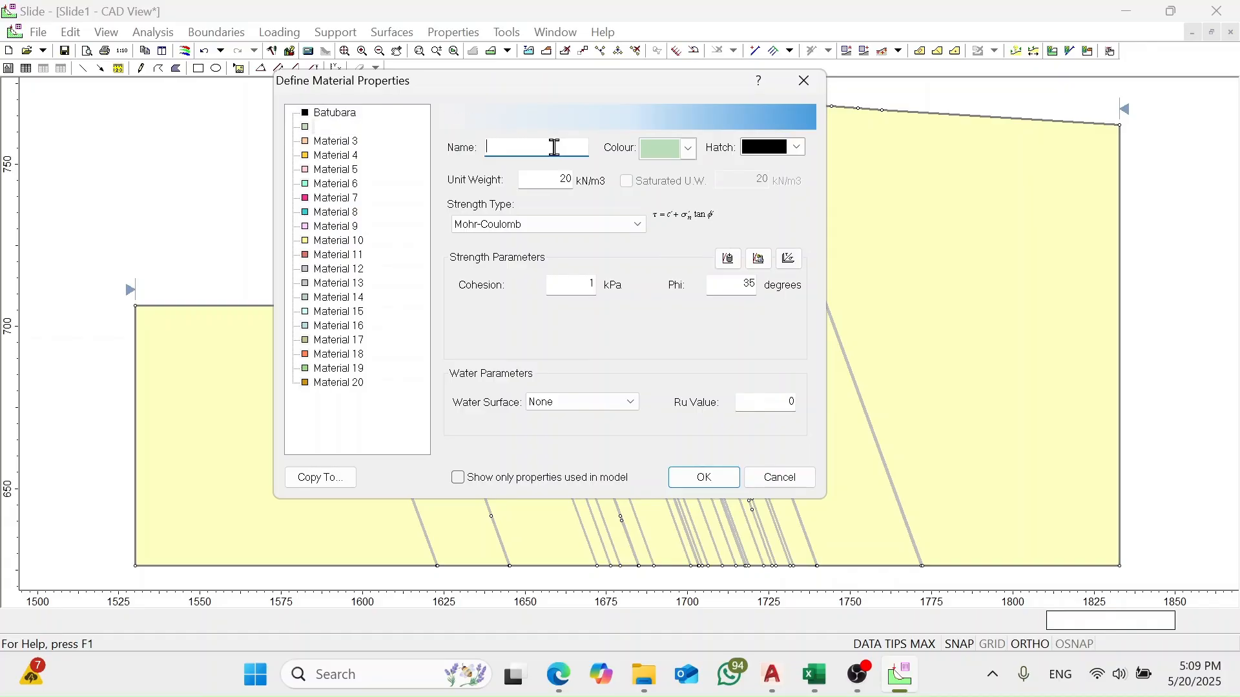
type("Sandstone")
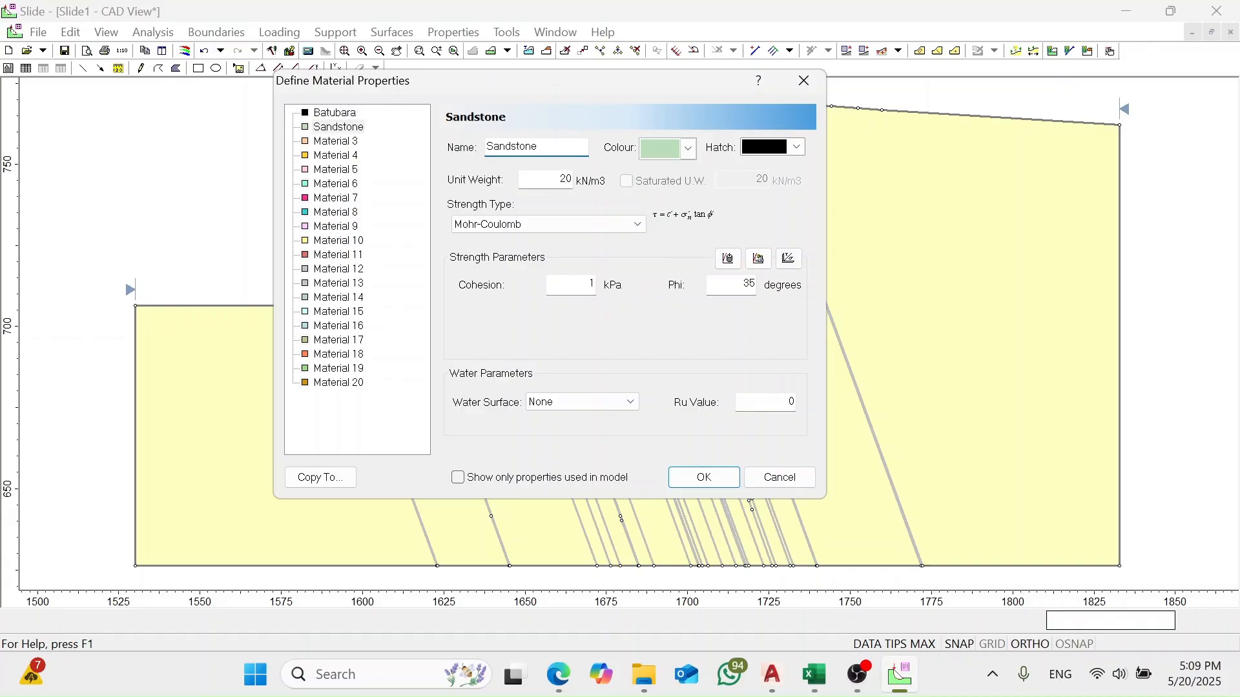
- Set the second material's cohesion to 408 kPa and phi to 32.1 degrees, using the Claystone means in the Excel table
key("alt+Tab")
left_click(306, 297)
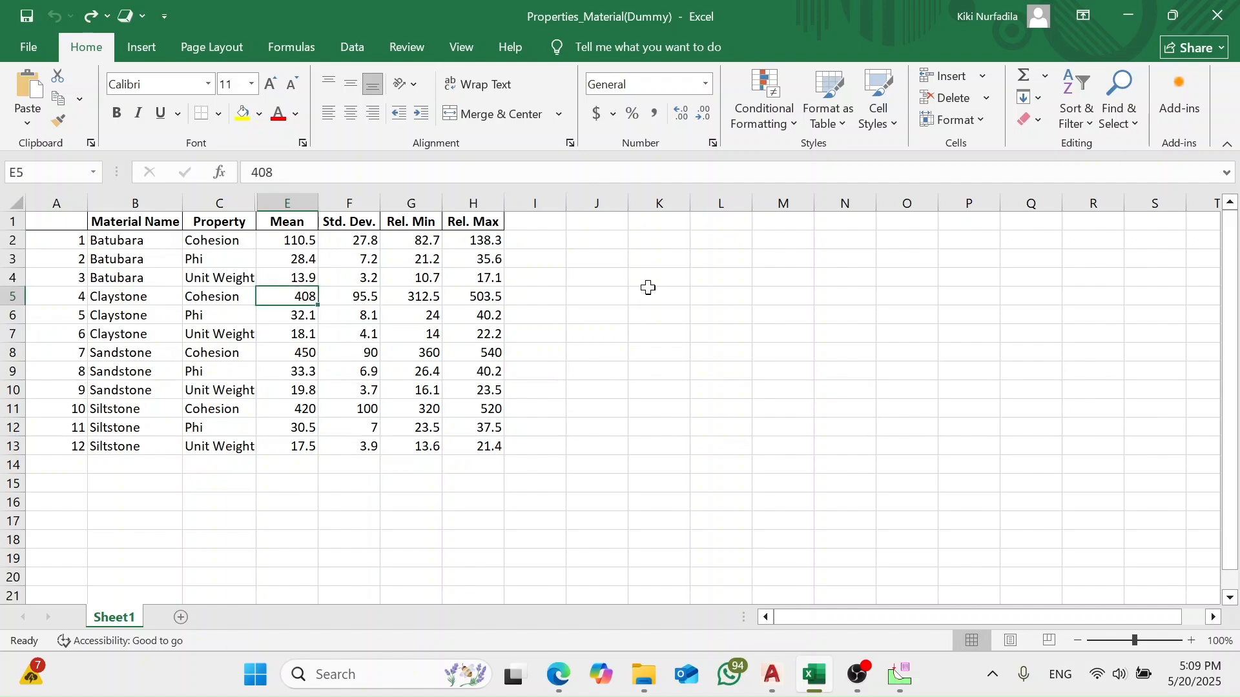
key("alt+Tab")
left_click_drag(579, 280, 650, 294)
type("408")
key("alt+Tab")
key("alt+Tab")
left_click_drag(740, 283, 772, 297)
type("32")
key("alt+Tab")
key("alt+Tab")
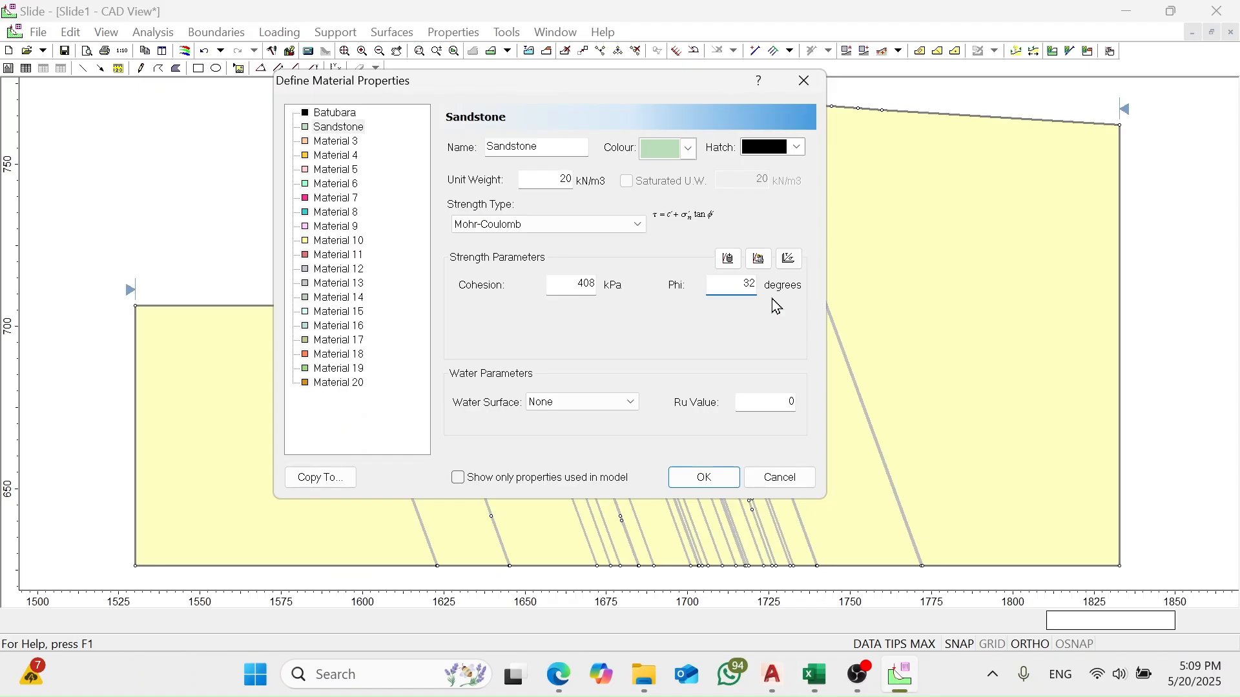
type(".1")
- Look up the Claystone mean unit weight in Excel and set the second material's unit weight to 18.1 kN/m3 in Slide
key("alt+Tab")
left_click(315, 332)
key("alt+Tab")
- Try two green shades as the second material's colour and change it to yellow
left_click(689, 149)
left_click(683, 220)
left_click(688, 150)
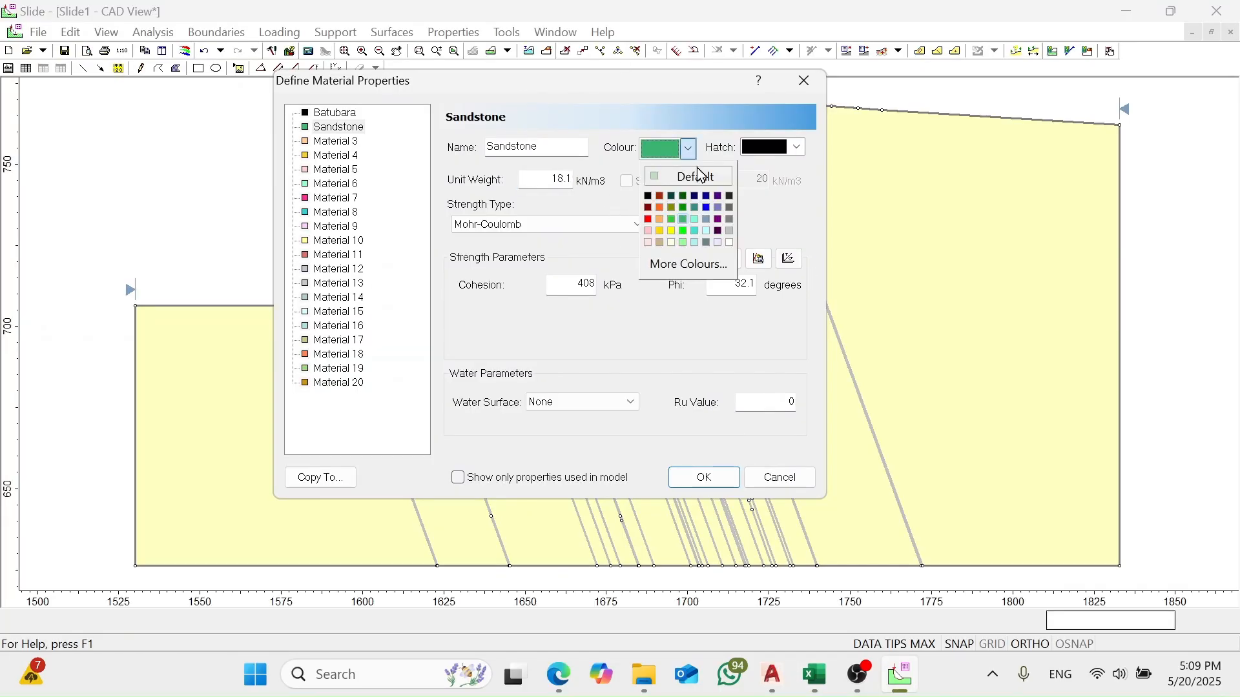
left_click(683, 231)
left_click(688, 149)
left_click(346, 142)
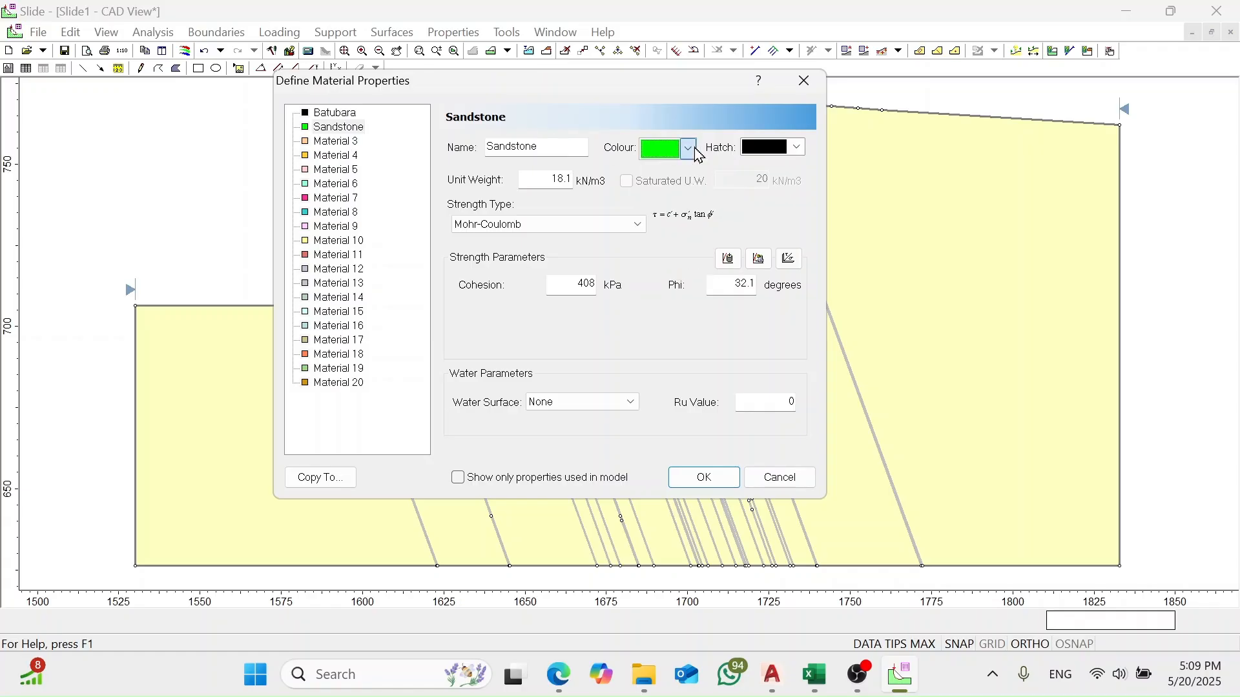
left_click(690, 150)
left_click(671, 231)
- Recheck the material names in Excel and rename the second material in Slide as Claystone
left_click(339, 141)
key("alt+Tab")
key("alt+Tab")
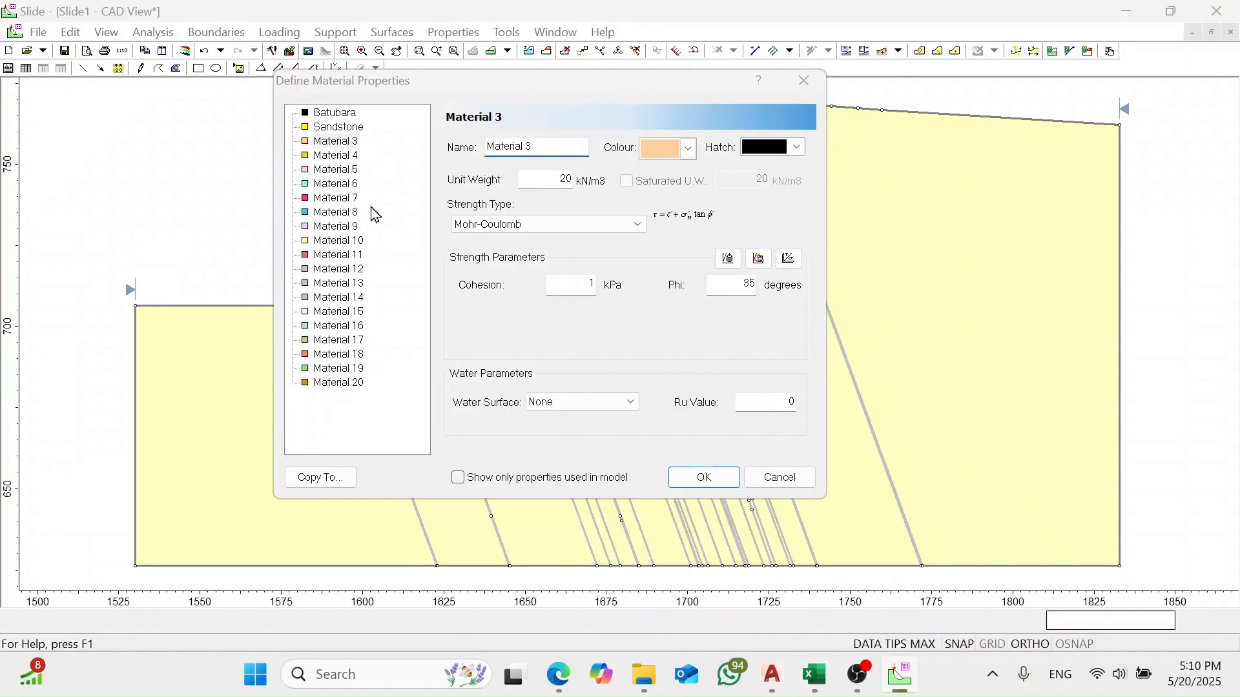
key("Up")
double_click(566, 147)
type("Claystone")
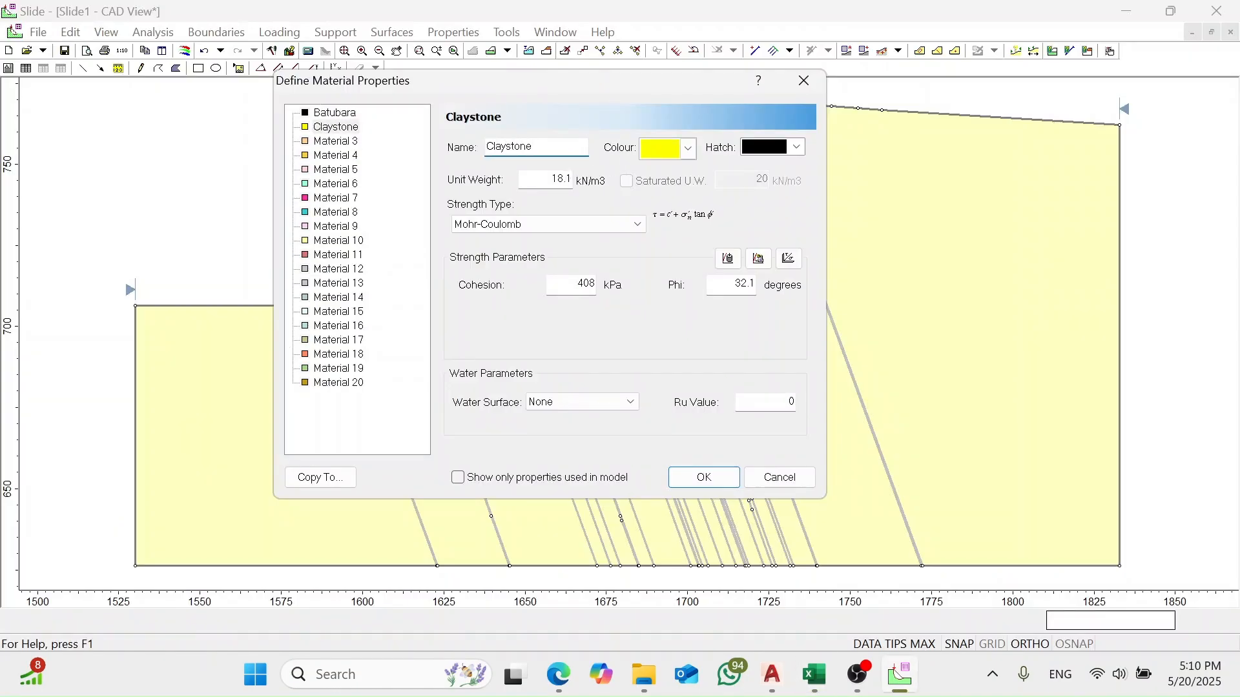
- Try bright green as Claystone's colour and settle on dark green
left_click(690, 150)
left_click(682, 231)
left_click(336, 141)
left_click(335, 127)
left_click(689, 149)
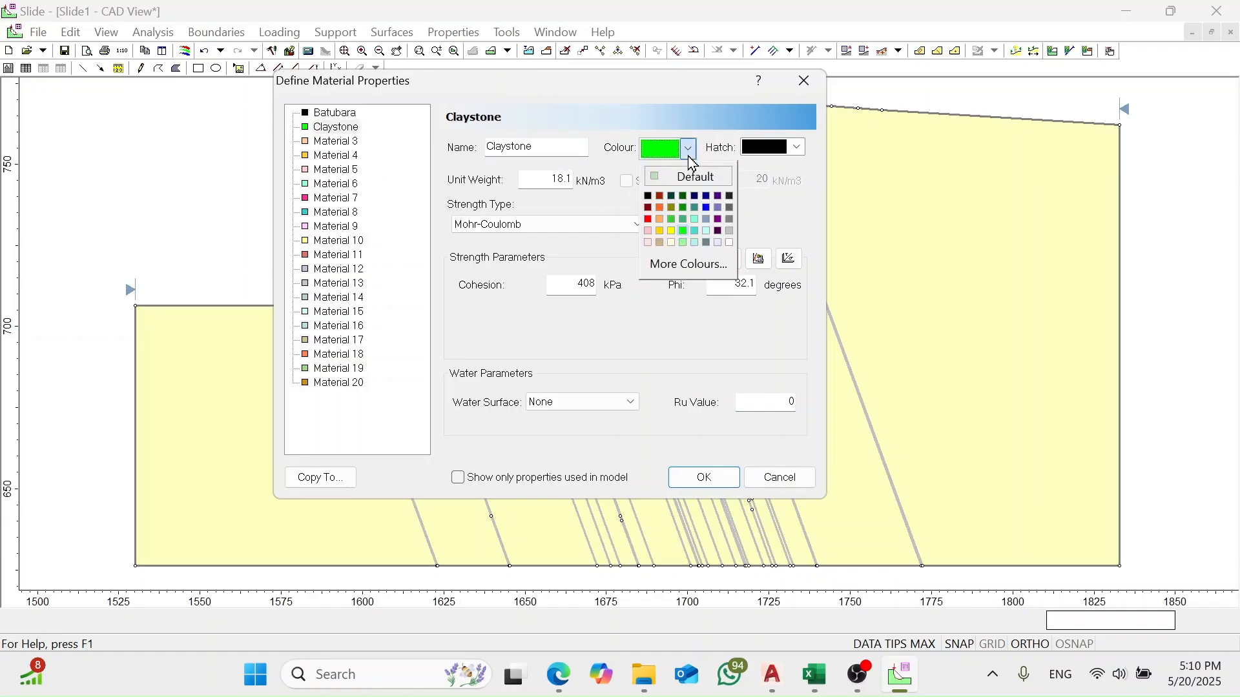
left_click(683, 208)
- Rename Material 3 as Sanstone and set its colour to yellow
left_click(336, 141)
key("alt+Tab")
key("alt+Tab")
left_click(580, 148)
key("BackSpace")
key("BackSpace")
key("BackSpace")
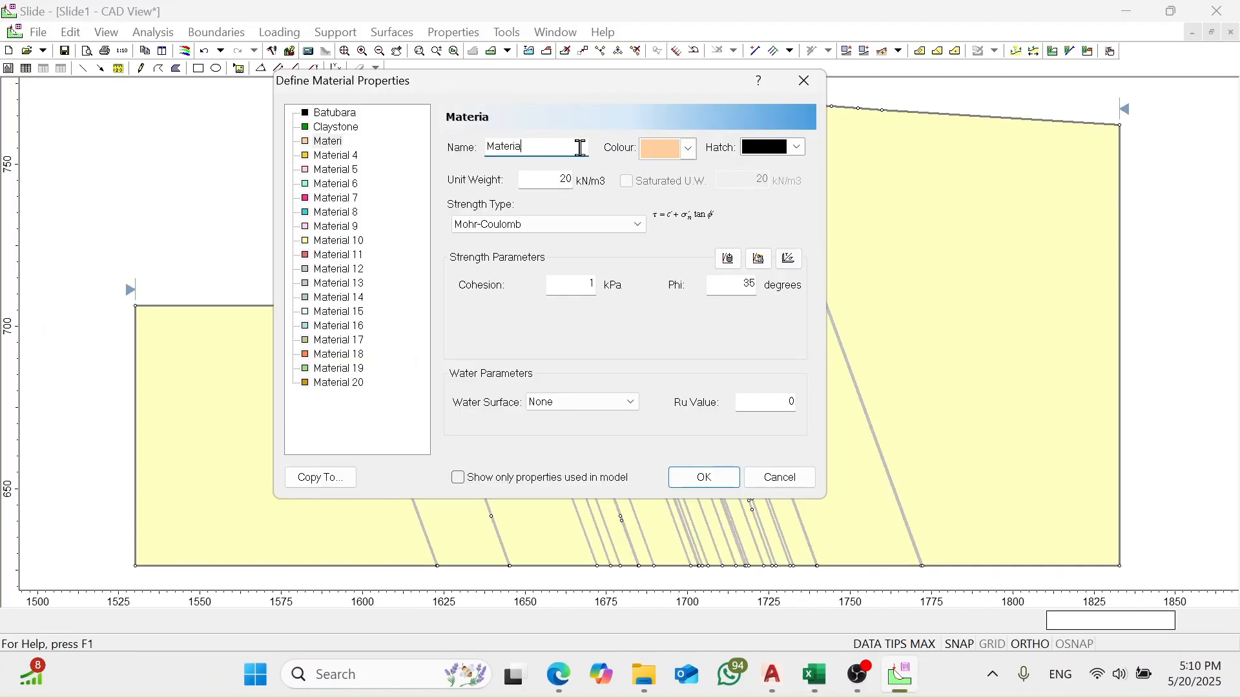
key("BackSpace")
key("BackSpace")
key("BackSpace")
key("BackSpace")
key("BackSpace")
key("BackSpace")
key("BackSpace")
type("Sanstone")
left_click(690, 149)
left_click(665, 221)
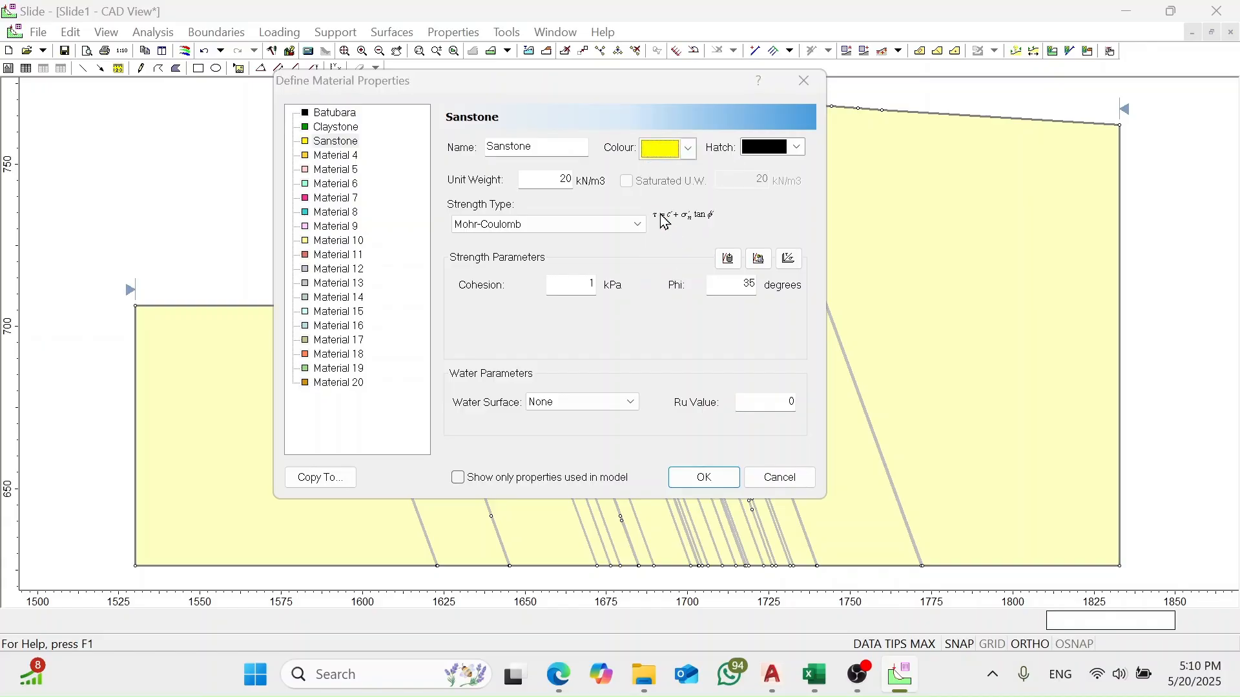
- Set Sanstone's cohesion to 450 kPa and phi to 33.3 degrees, using the Sandstone means in the Excel table
key("alt+Tab")
key("alt+Tab")
left_click_drag(568, 282, 631, 286)
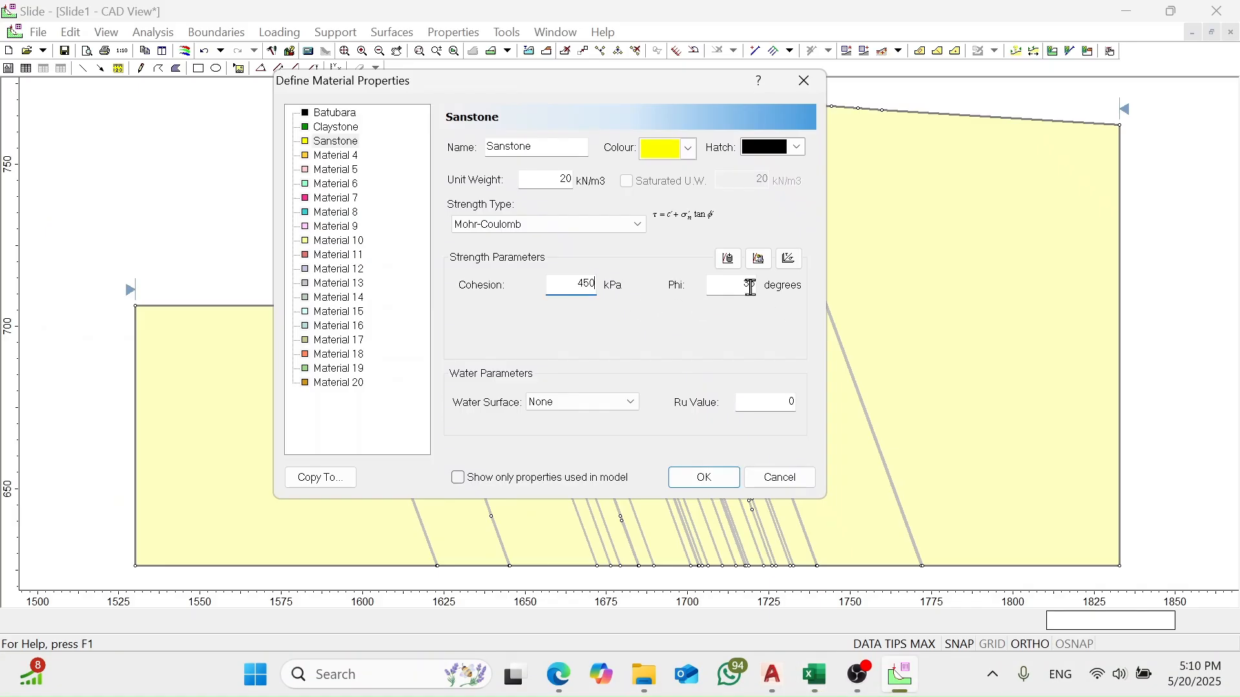
key("alt+Tab")
key("alt+Tab")
double_click(743, 286)
type("33.3")
- Set Sanstone's unit weight in Slide to the Sandstone mean of 19.8 kN/m3 from the Excel table
key("alt+Tab")
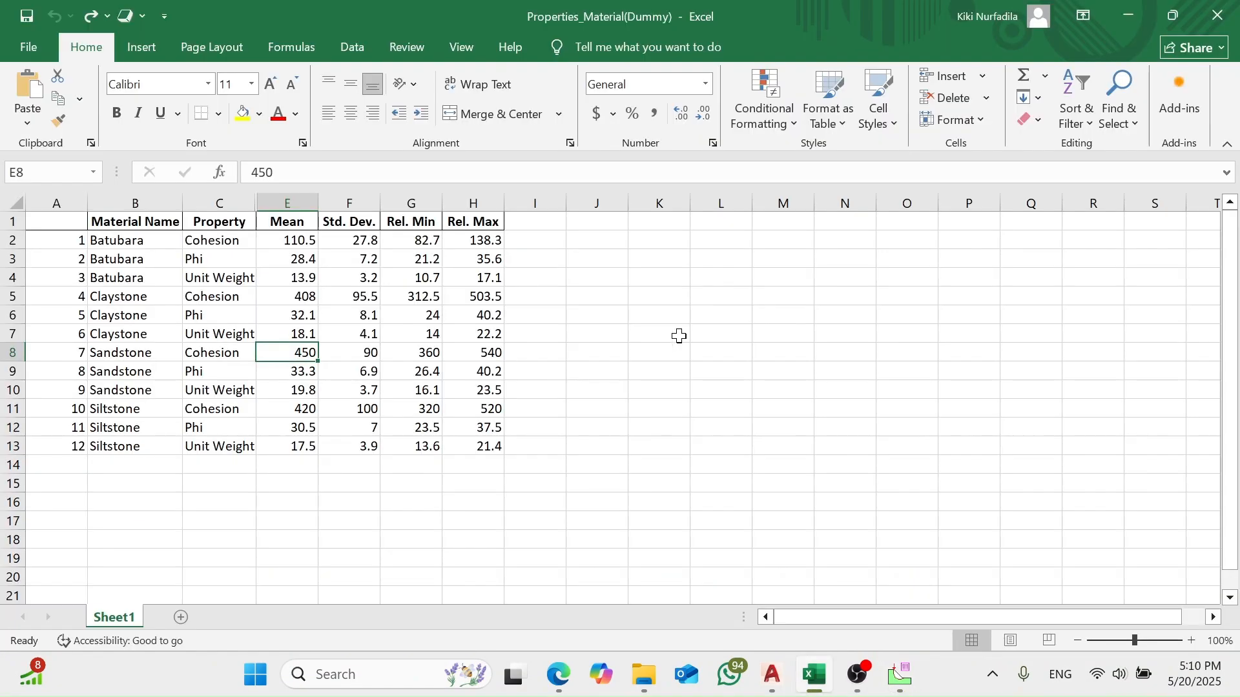
key("alt+Tab")
left_click(568, 176)
- Rename Material 4 as Siltstone and set its colour to bright green
left_click(332, 156)
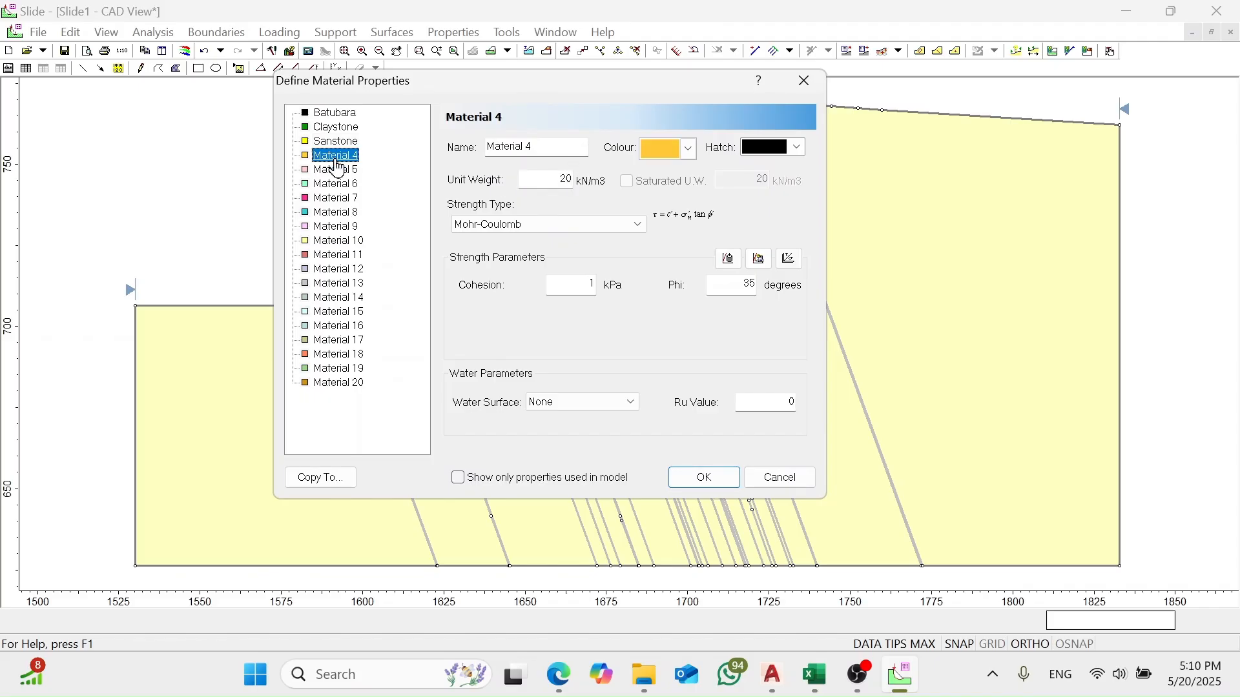
double_click(561, 147)
type("Siltstone")
left_click(671, 149)
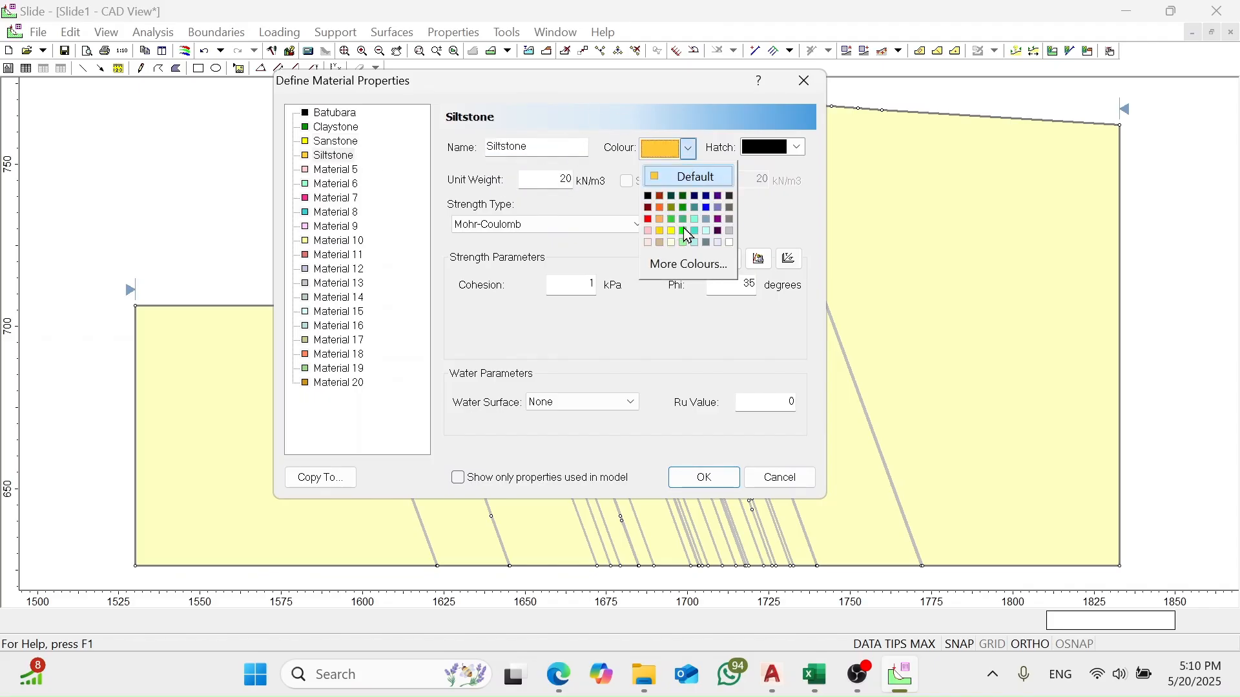
left_click(683, 228)
- Set Siltstone's cohesion to 420 kPa, phi to 30.5 degrees and unit weight to 17.5 kN/m3, using the Siltstone means in the Excel table
key("alt+Tab")
key("alt+Tab")
double_click(585, 285)
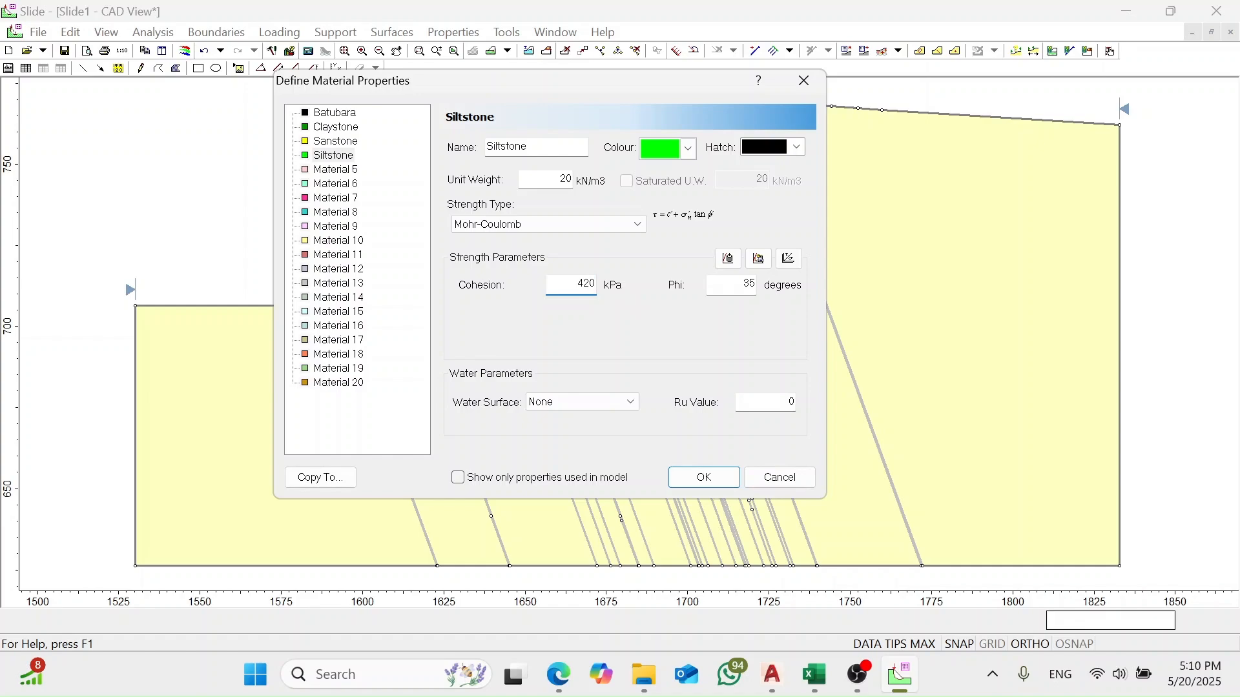
left_click(742, 285)
type("5")
key("alt+Tab")
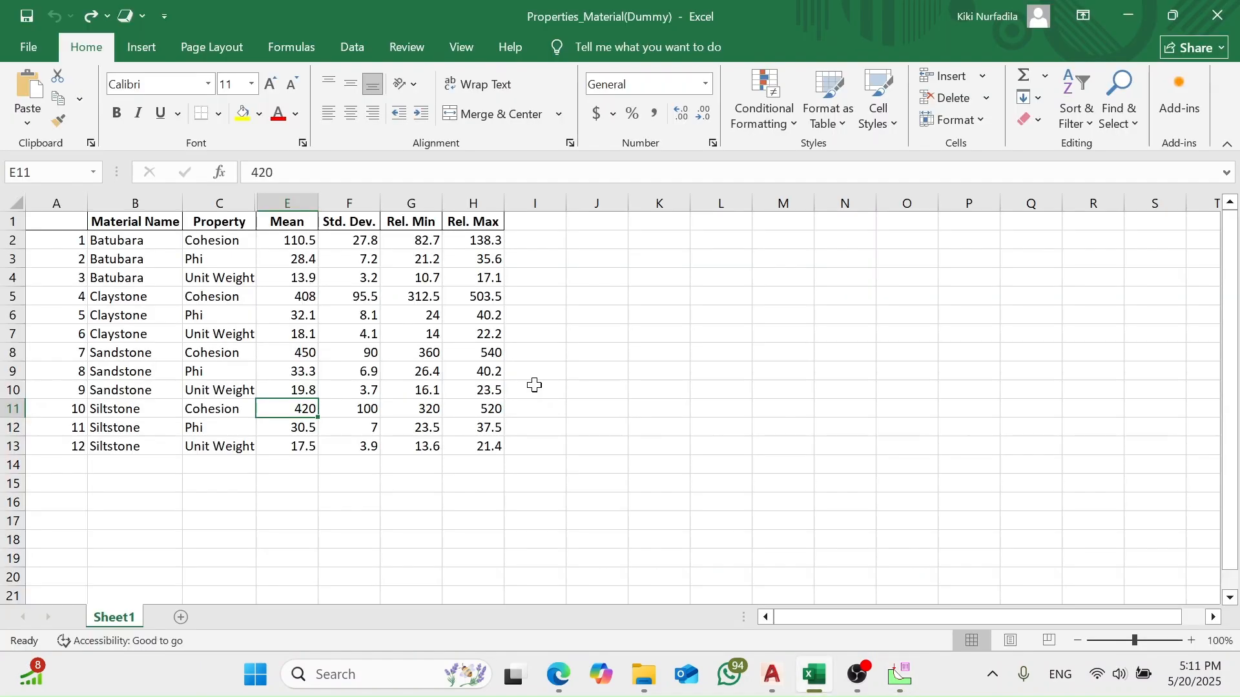
key("alt+Tab")
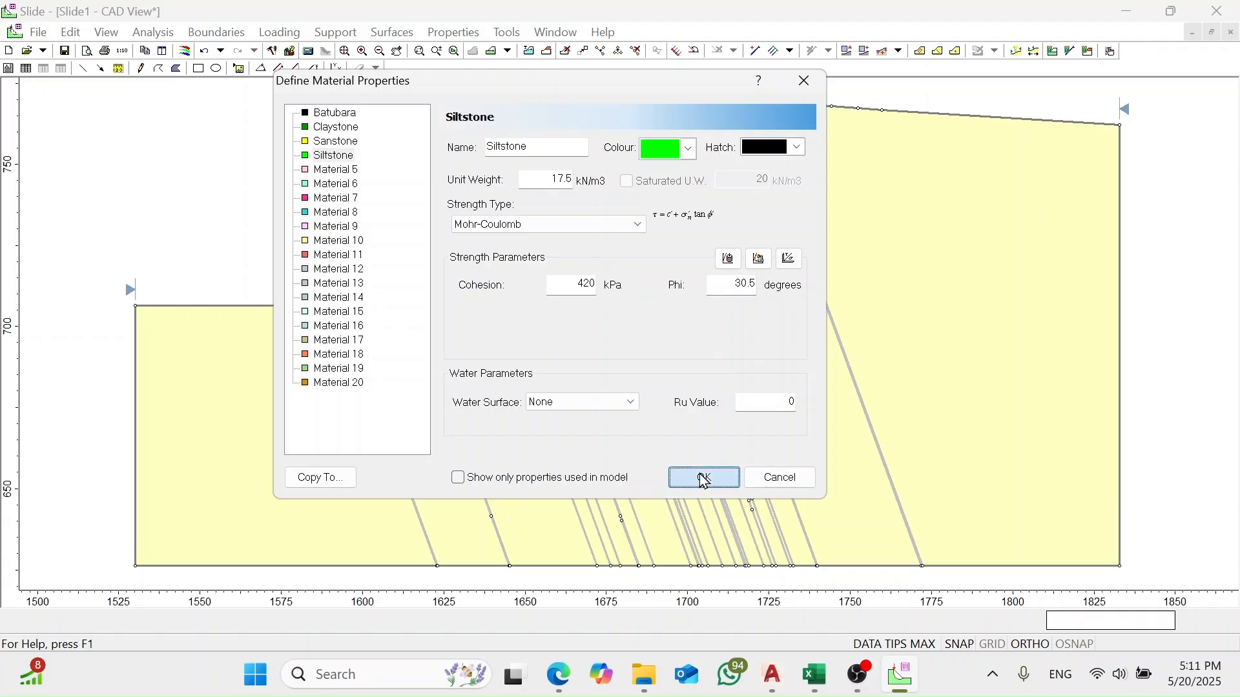
- Correct the Sanstone material's name to Sandstone and accept the material definitions
left_click(333, 142)
left_click(726, 474)
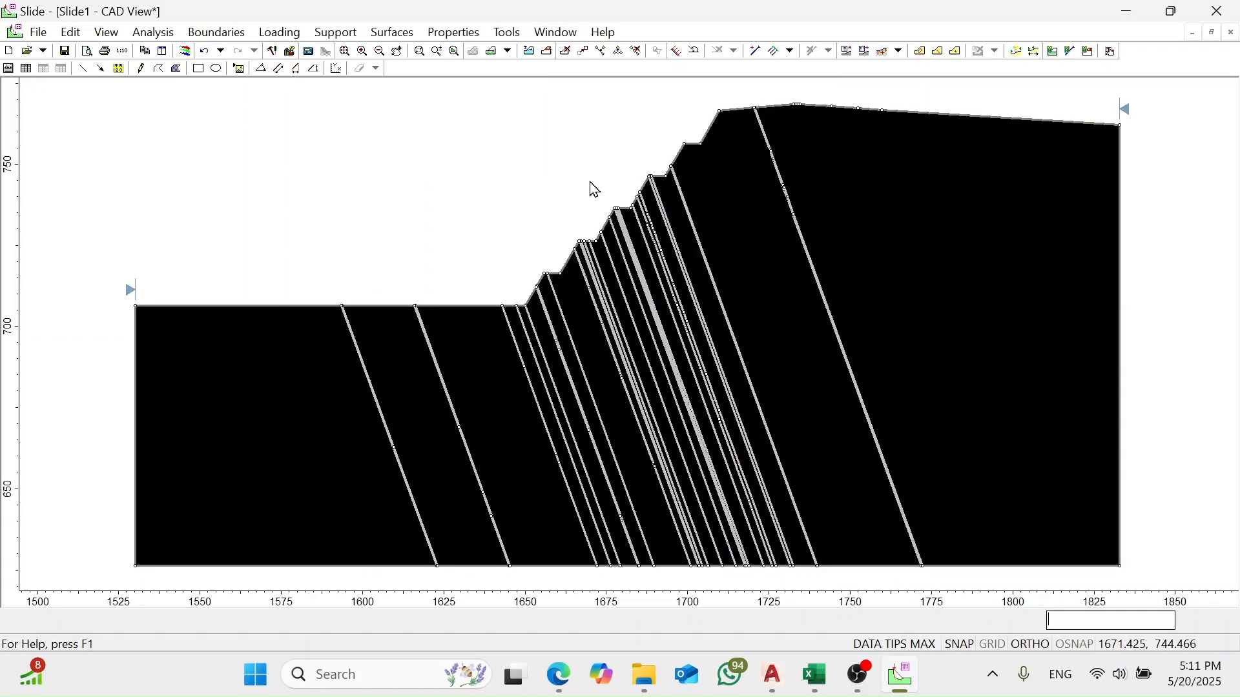
- Assign Sandstone to the two large regions under the pit floor and the large block behind the crest, checking the AutoCAD section
left_click(468, 35)
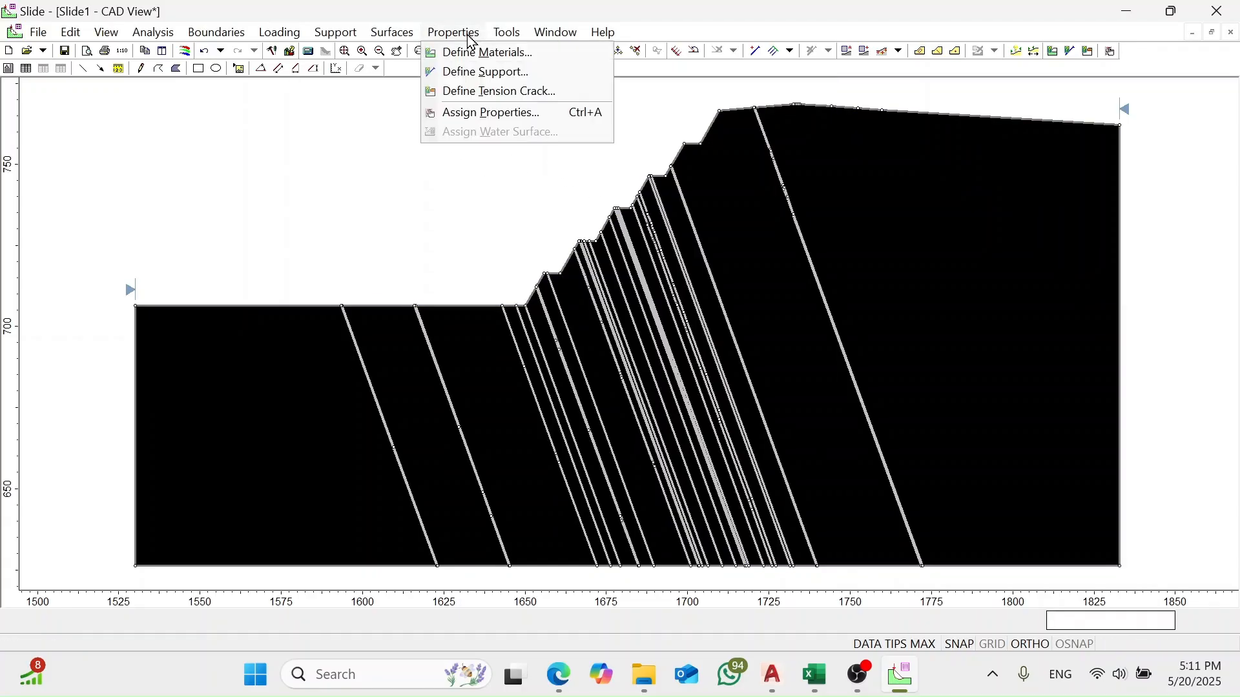
left_click(501, 112)
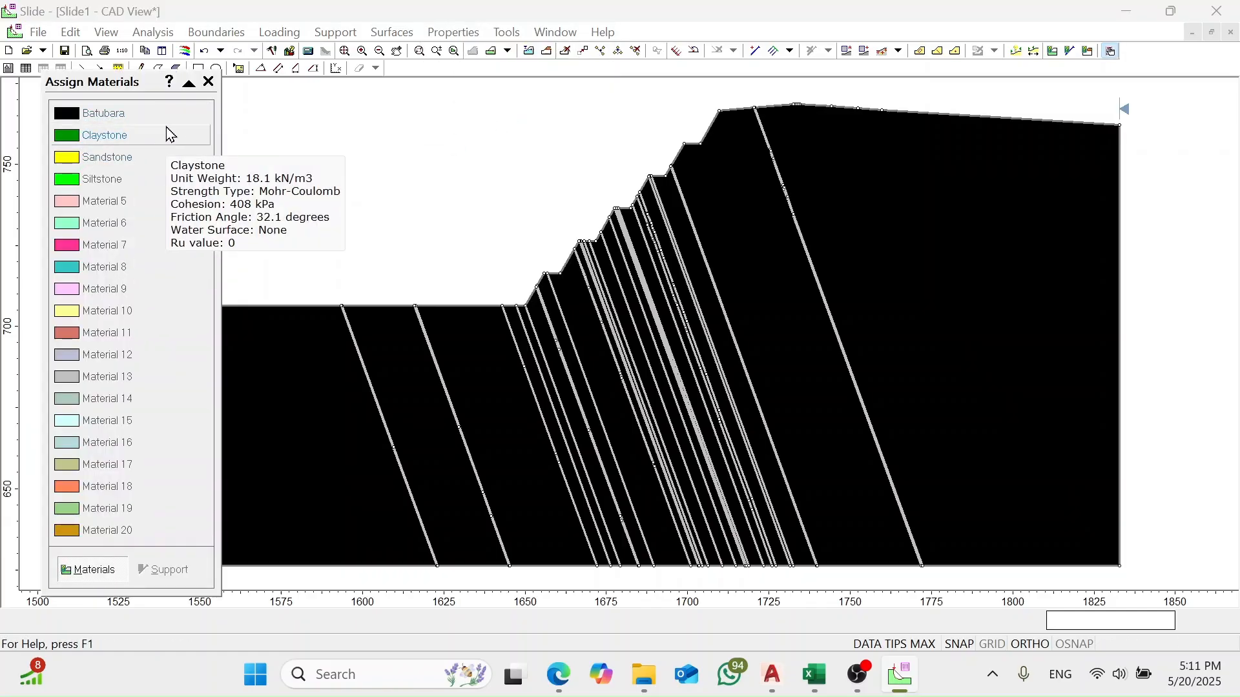
key("alt+Tab")
left_click(1065, 263)
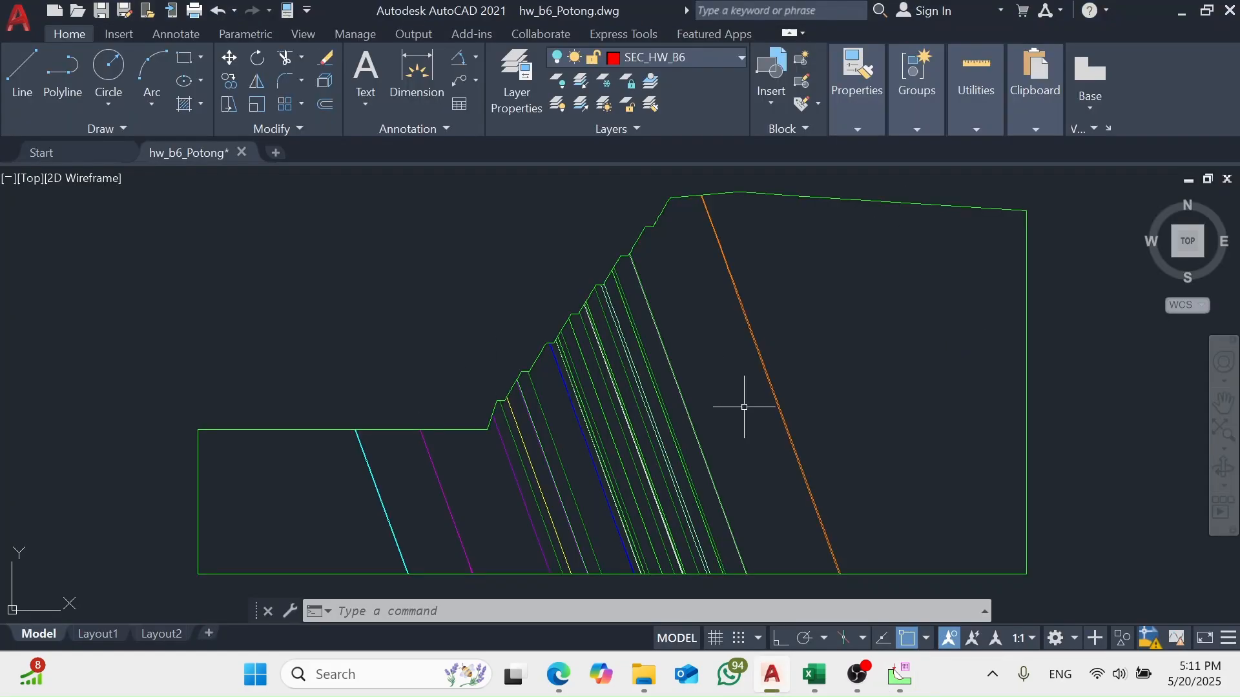
key("alt+Tab")
key("alt+Tab")
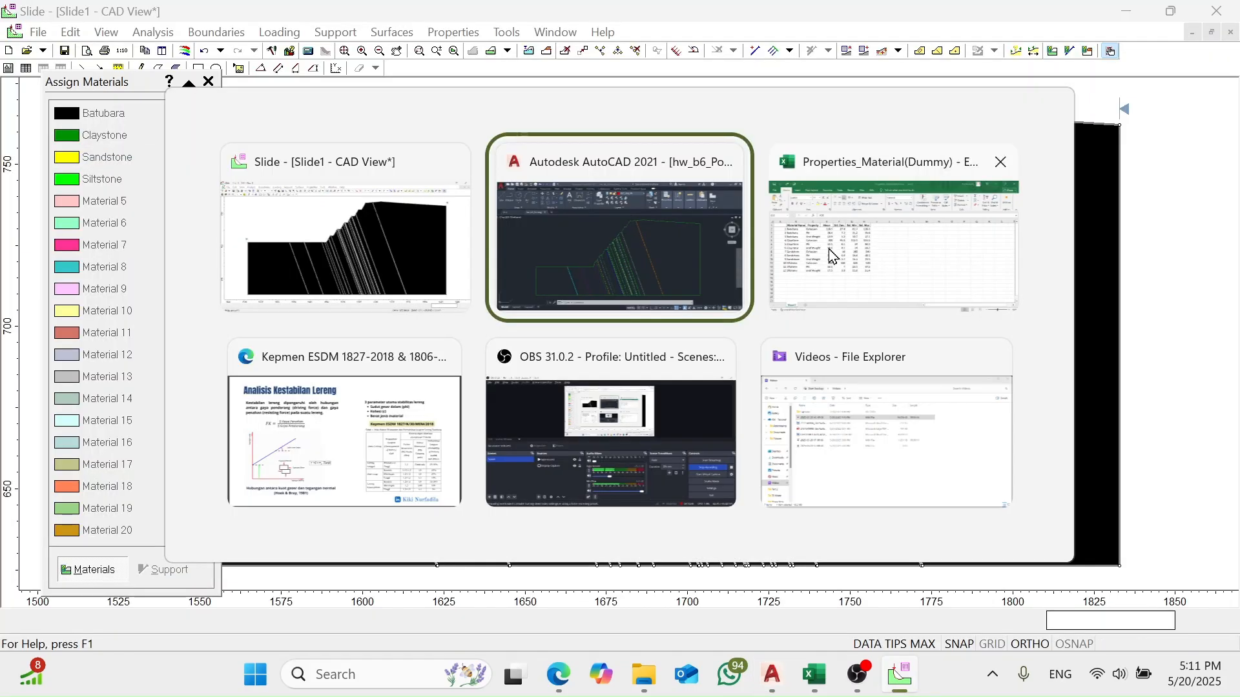
key("alt+Tab")
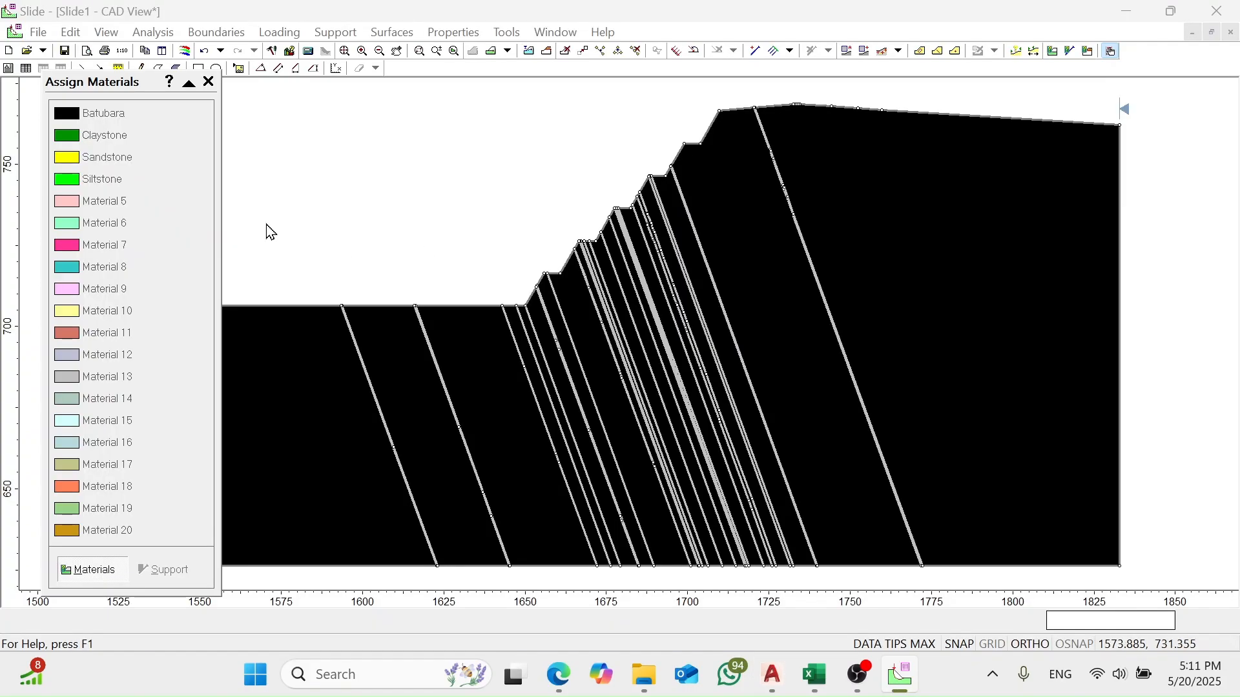
left_click(109, 157)
left_click(327, 465)
left_click(426, 451)
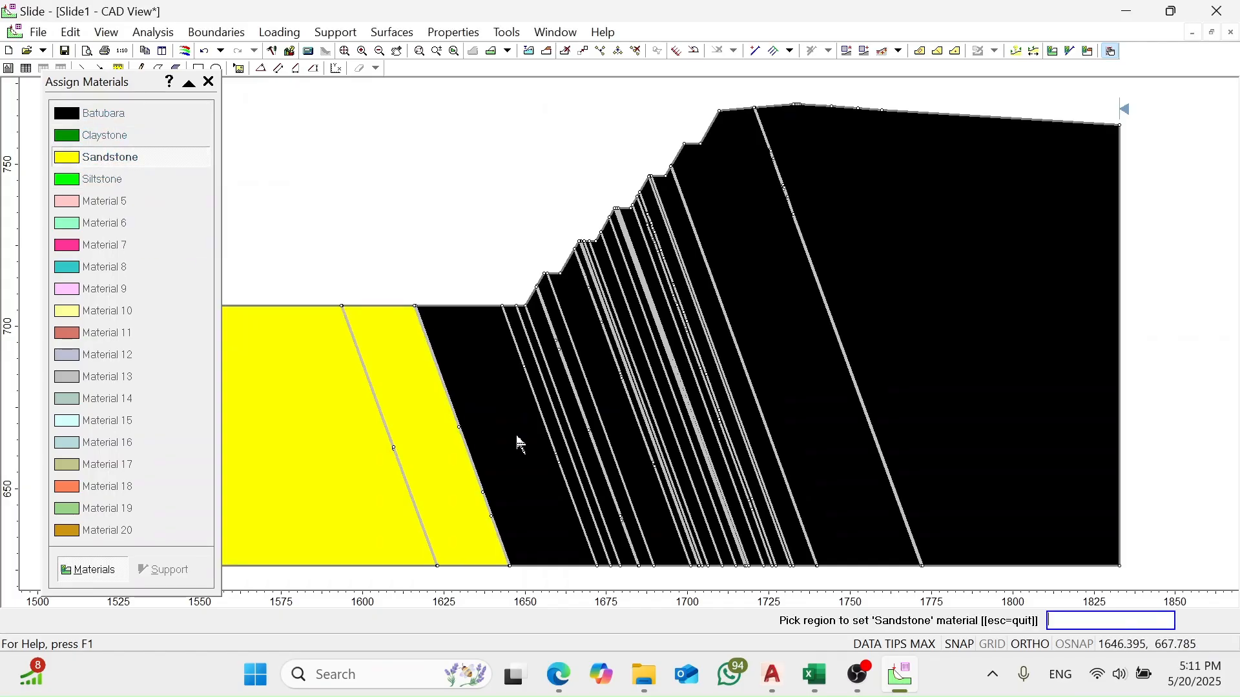
left_click(1119, 282)
- Assign Claystone to the wide region before the slope toe and the band below the second bench, after checking the AutoCAD section
key("alt+Tab")
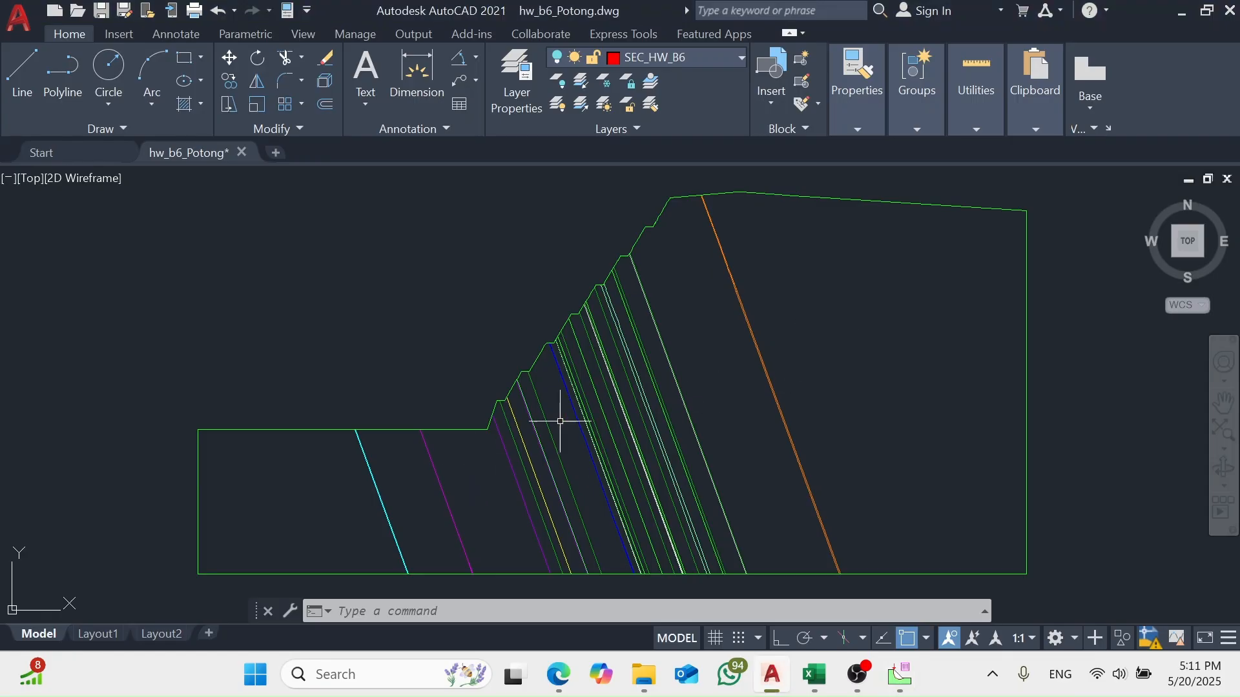
key("alt+Tab")
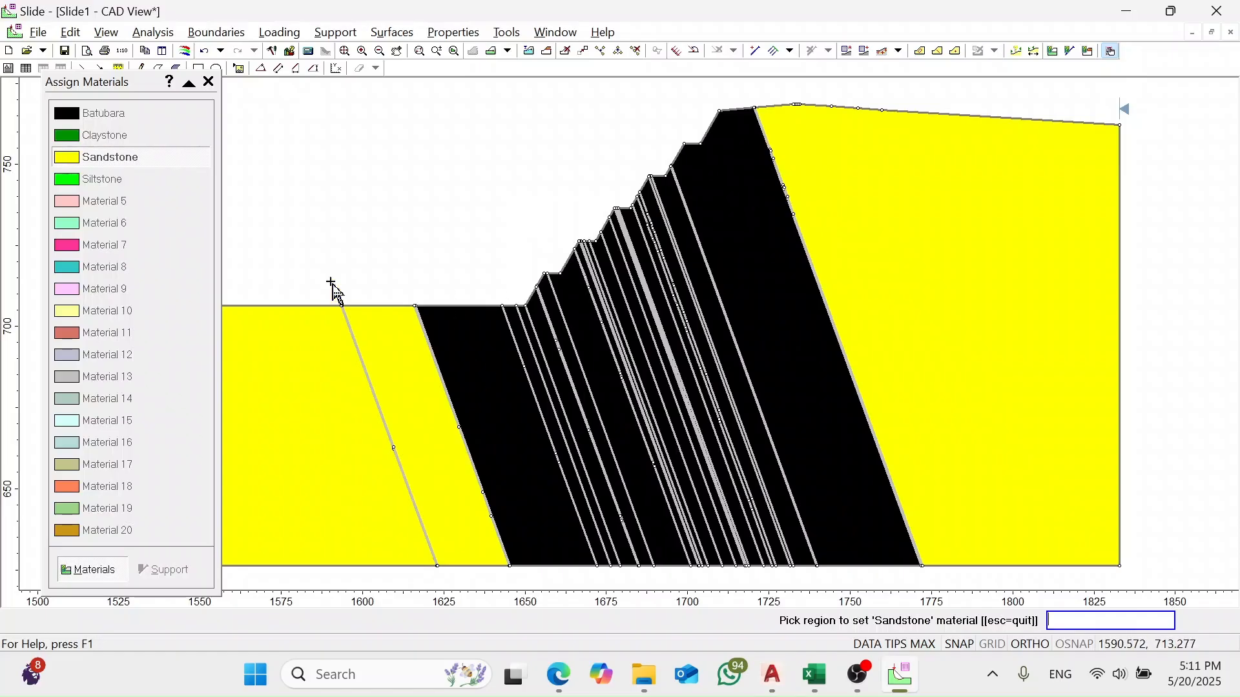
left_click(119, 136)
left_click(526, 381)
left_click(595, 369)
- Assign Sandstone to the two thin seams bounding the second Sandstone region under the pit floor
scroll(615, 354, "up", 1)
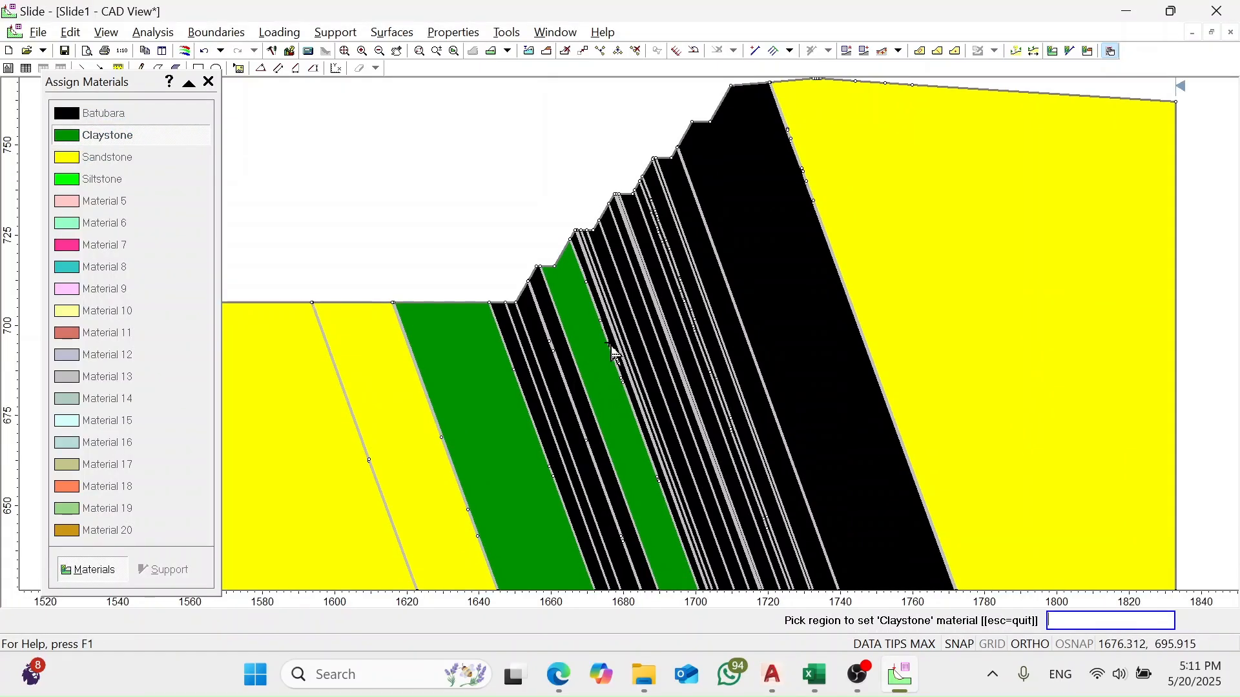
scroll(525, 369, "up", 8)
scroll(315, 400, "down", 3)
left_click_drag(293, 417, 481, 371)
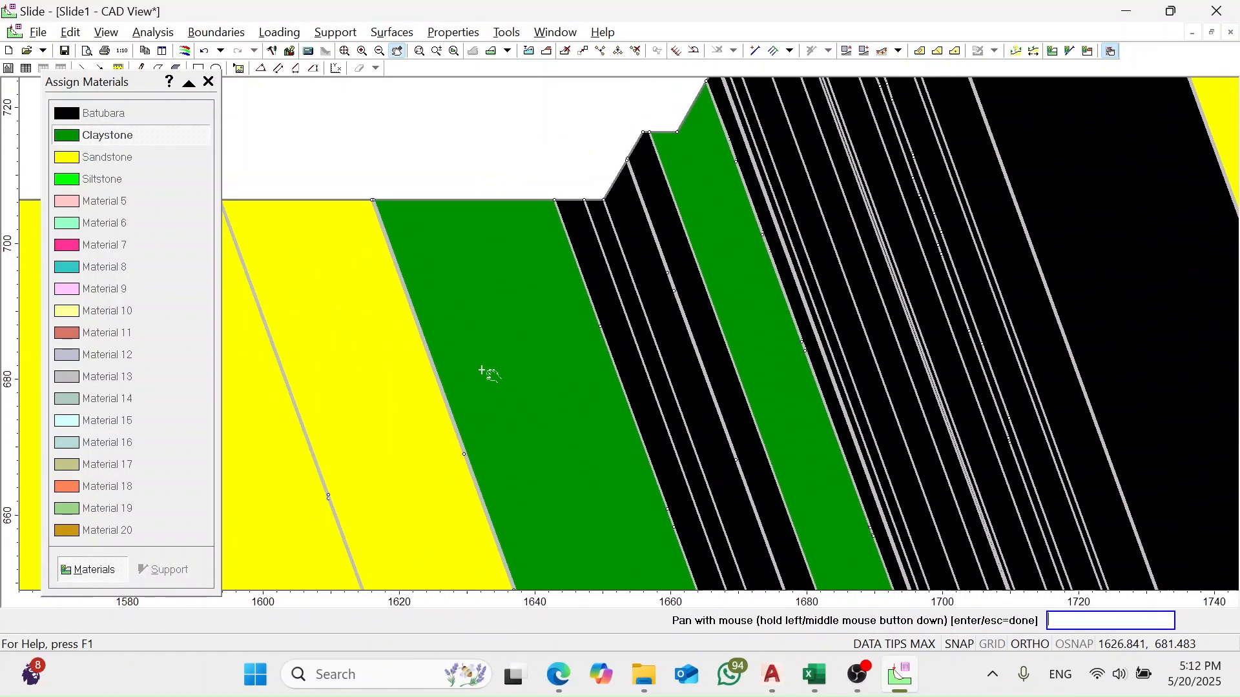
key("Escape")
scroll(725, 249, "up", 5)
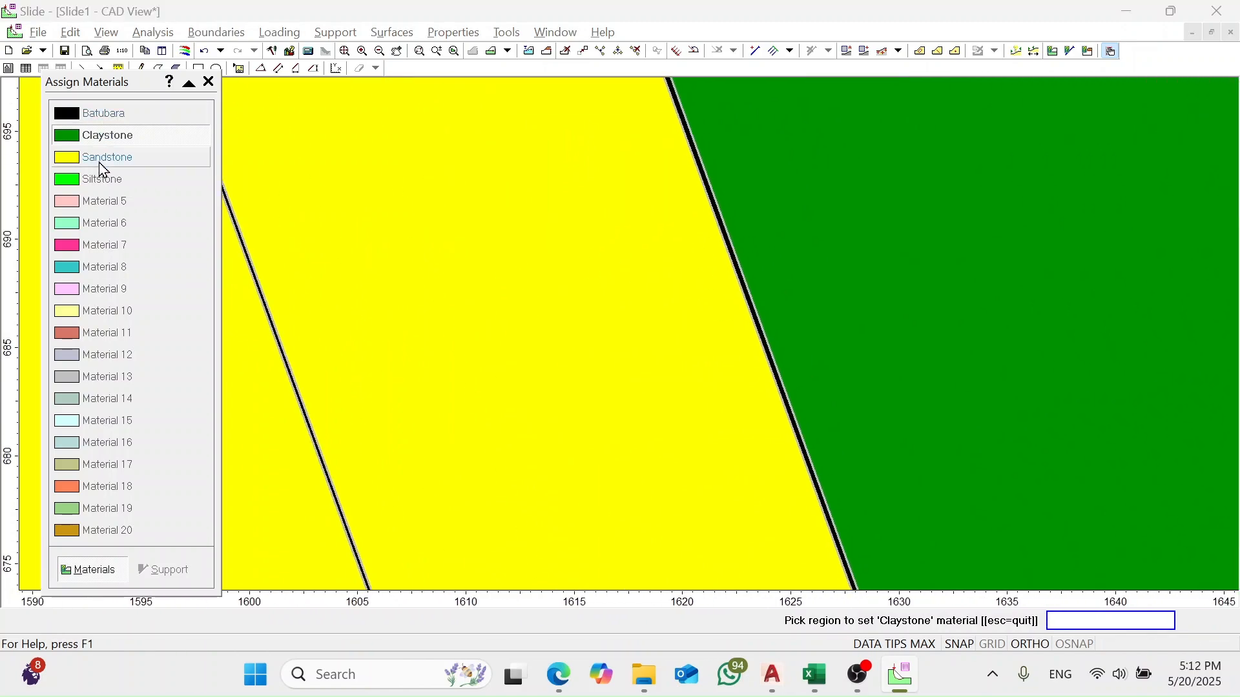
left_click(102, 165)
scroll(256, 276, "up", 2)
left_click(256, 276)
left_click(1062, 230)
scroll(1098, 247, "down", 2)
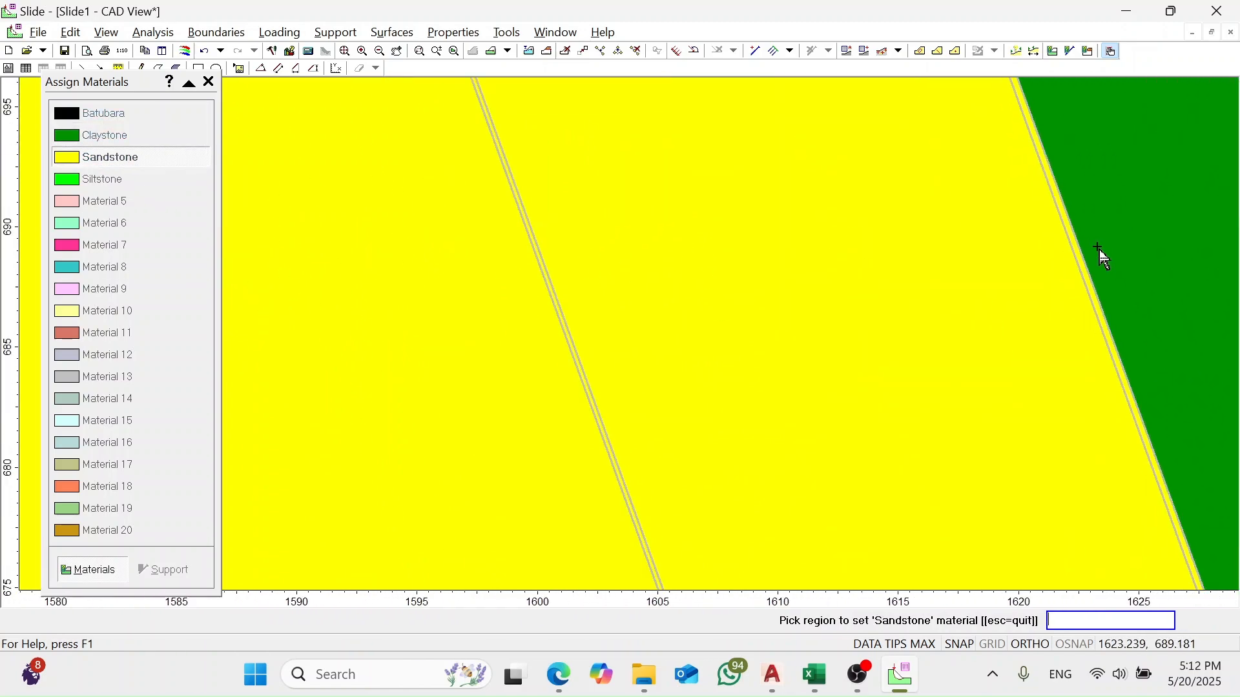
- Assign Sandstone to the band starting at the slope toe and to the thin seam directly behind it
scroll(1110, 238, "down", 3)
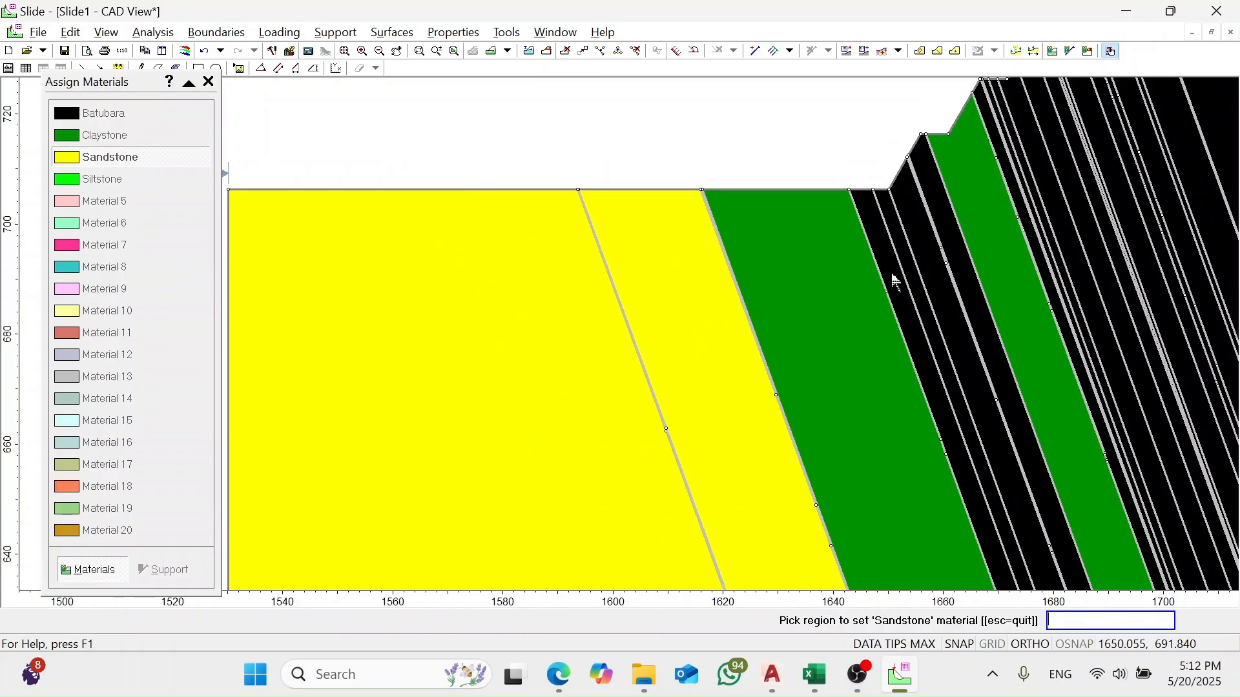
left_click(934, 277)
scroll(930, 296, "up", 2)
scroll(936, 271, "down", 2)
scroll(919, 268, "up", 4)
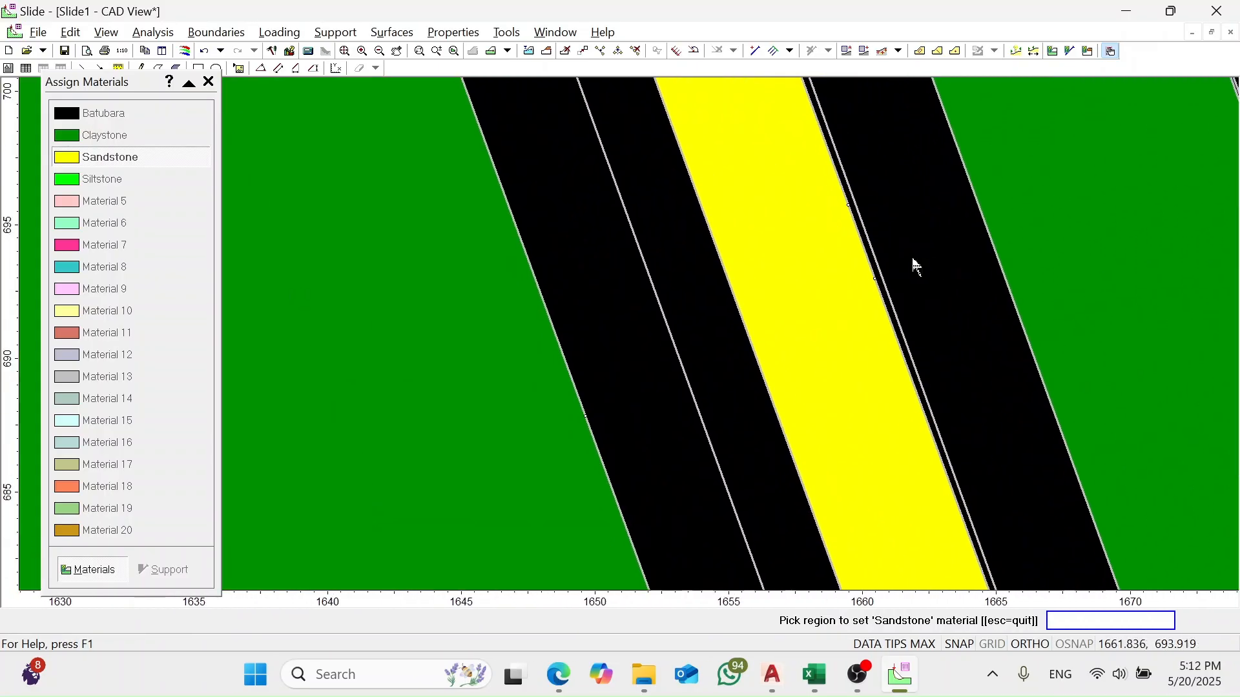
left_click(886, 284)
- Assign Siltstone to the band between the toe Sandstone and the Claystone, and to the narrow band a little behind that Claystone
left_click(104, 179)
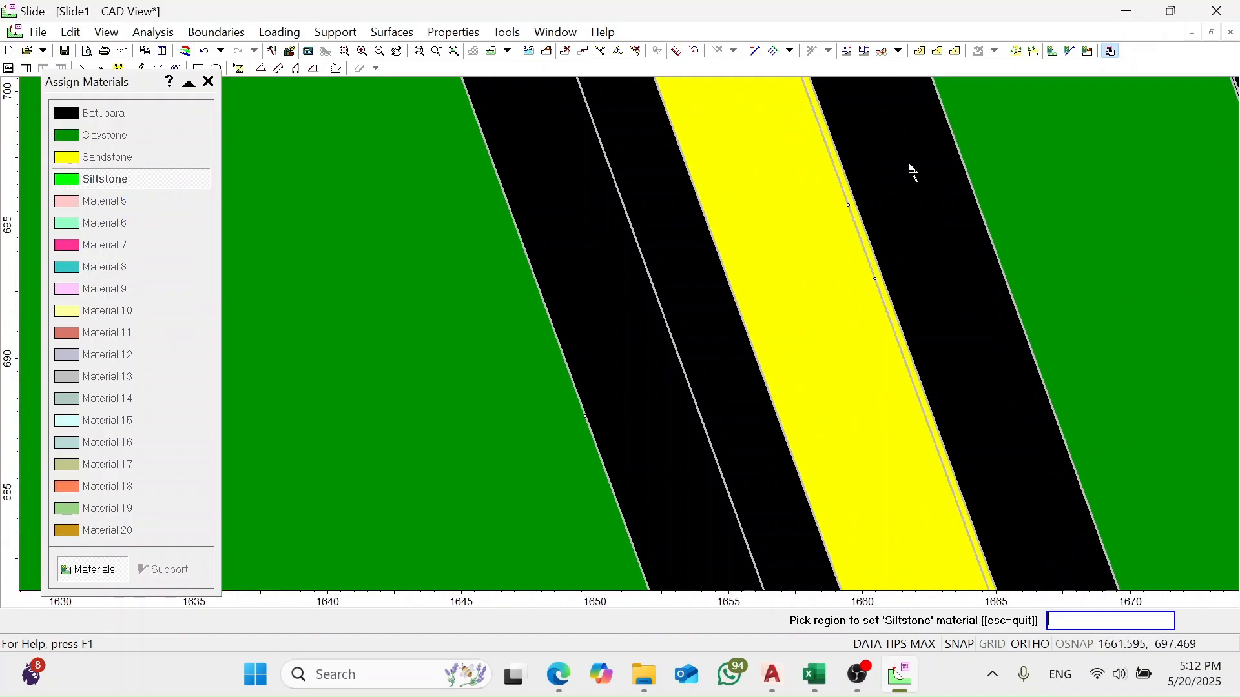
left_click(911, 169)
scroll(705, 250, "down", 1)
scroll(835, 233, "down", 7)
left_click_drag(897, 222, 369, 253)
scroll(344, 157, "up", 6)
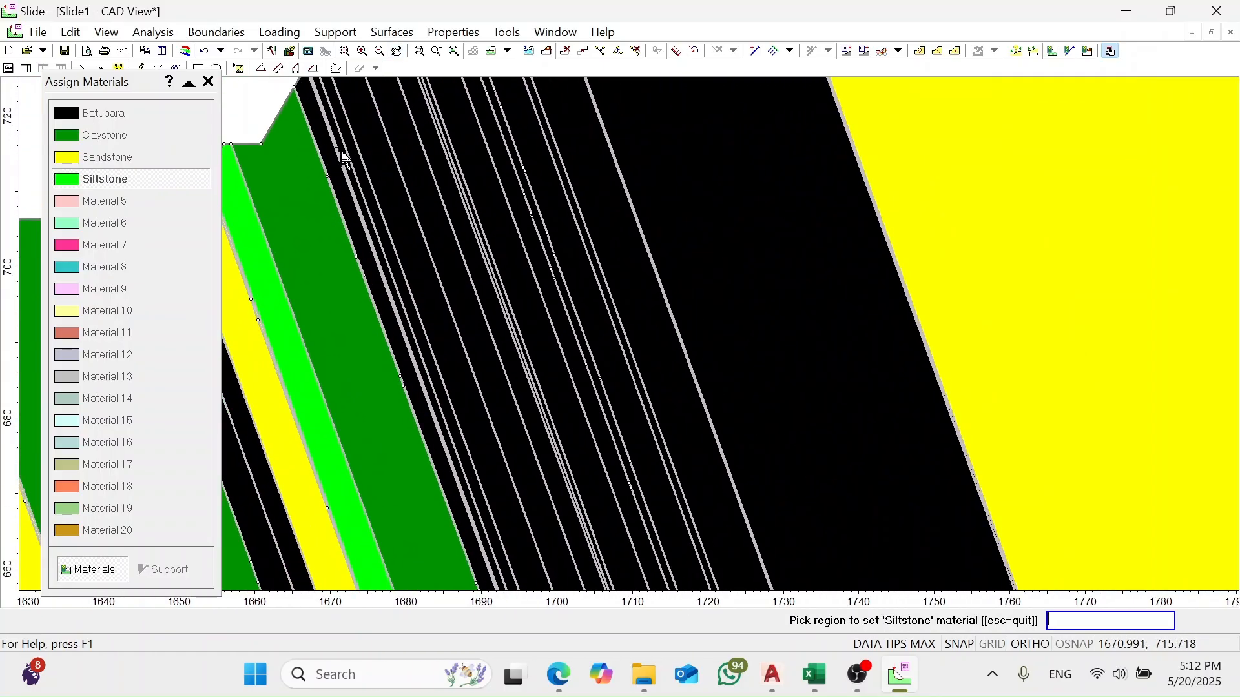
left_click(371, 197)
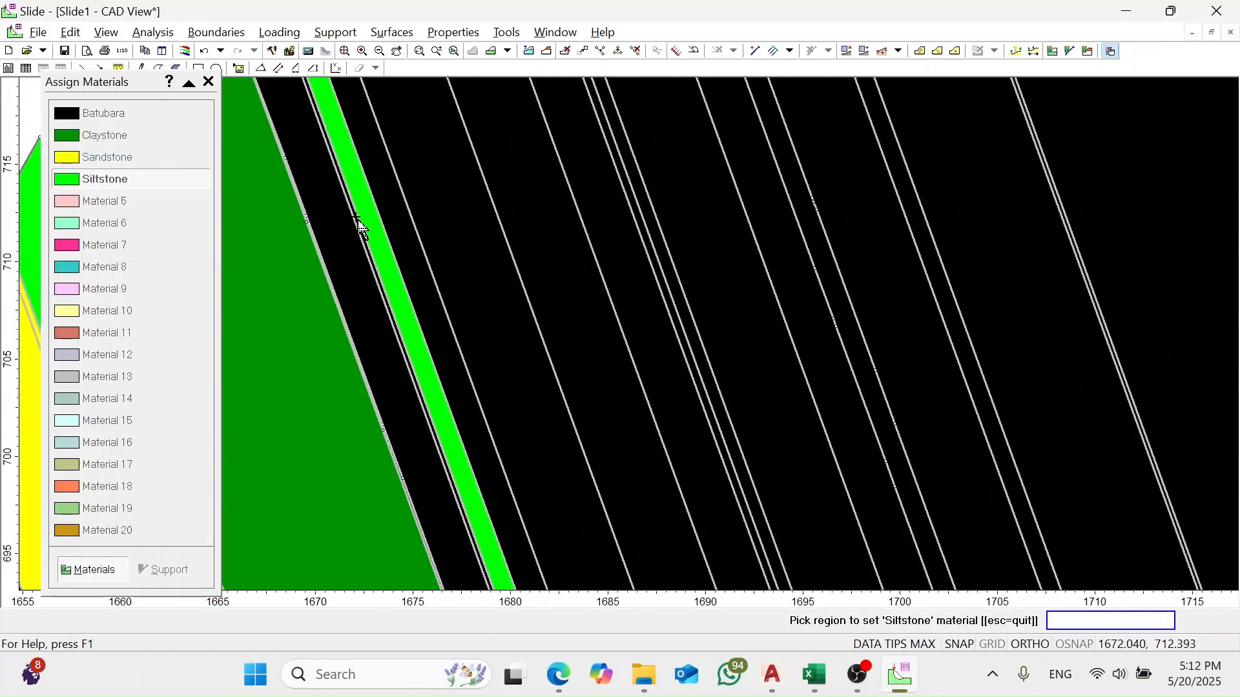
- Try Siltstone on the band directly behind the second Claystone band and return that band to Batubara
left_click(354, 225)
left_click(191, 160)
left_click(189, 116)
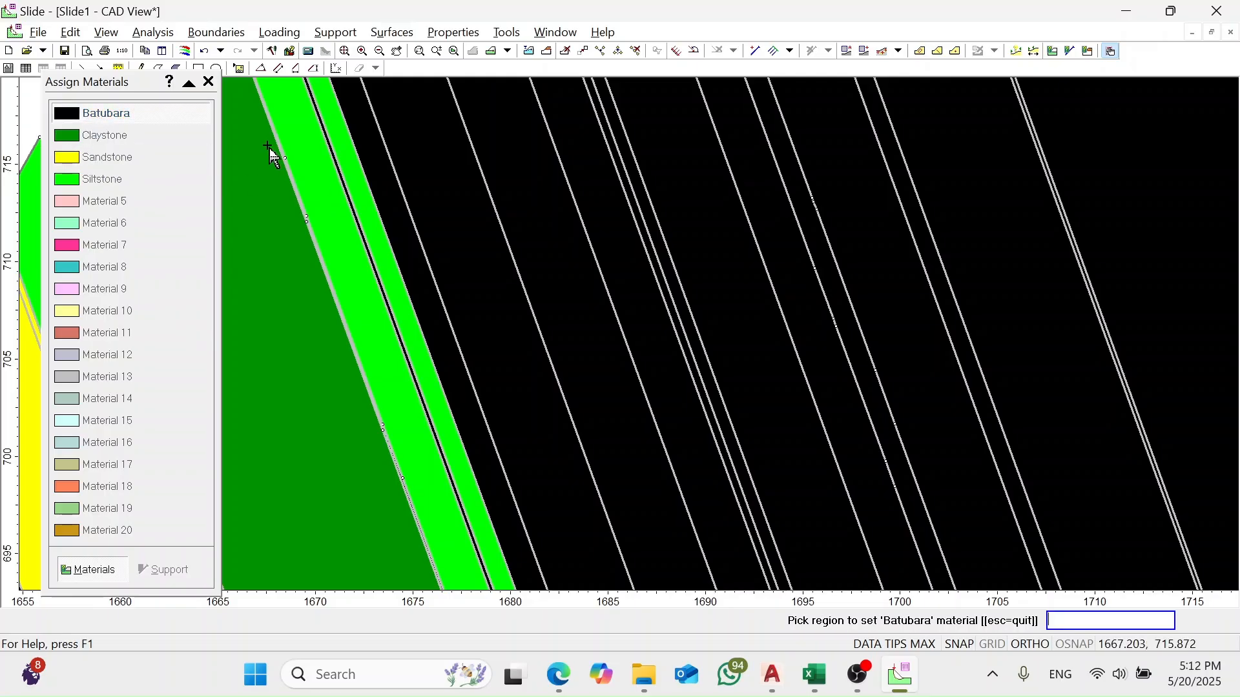
left_click(312, 171)
scroll(315, 173, "up", 6)
scroll(250, 218, "up", 2)
key("ctrl+z")
- Assign Sandstone to the thin seam in front of the narrow Siltstone band and to three bands behind it
left_click(145, 161)
left_click(489, 175)
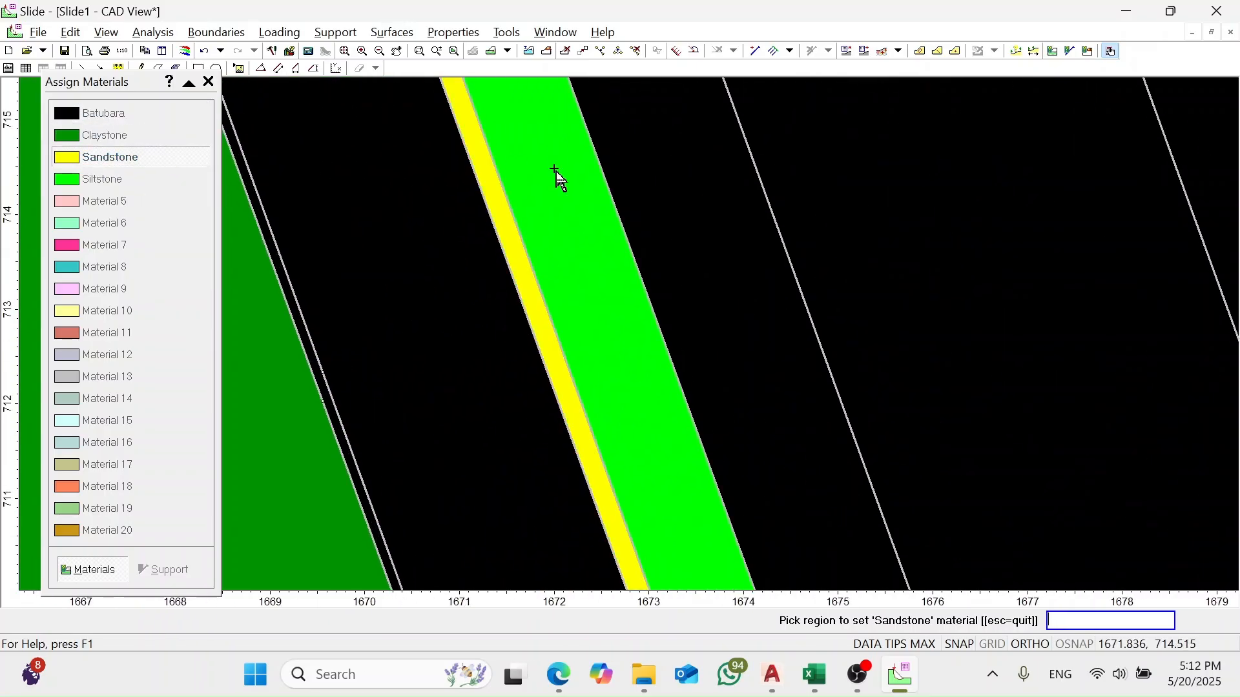
left_click(653, 184)
scroll(926, 202, "down", 6)
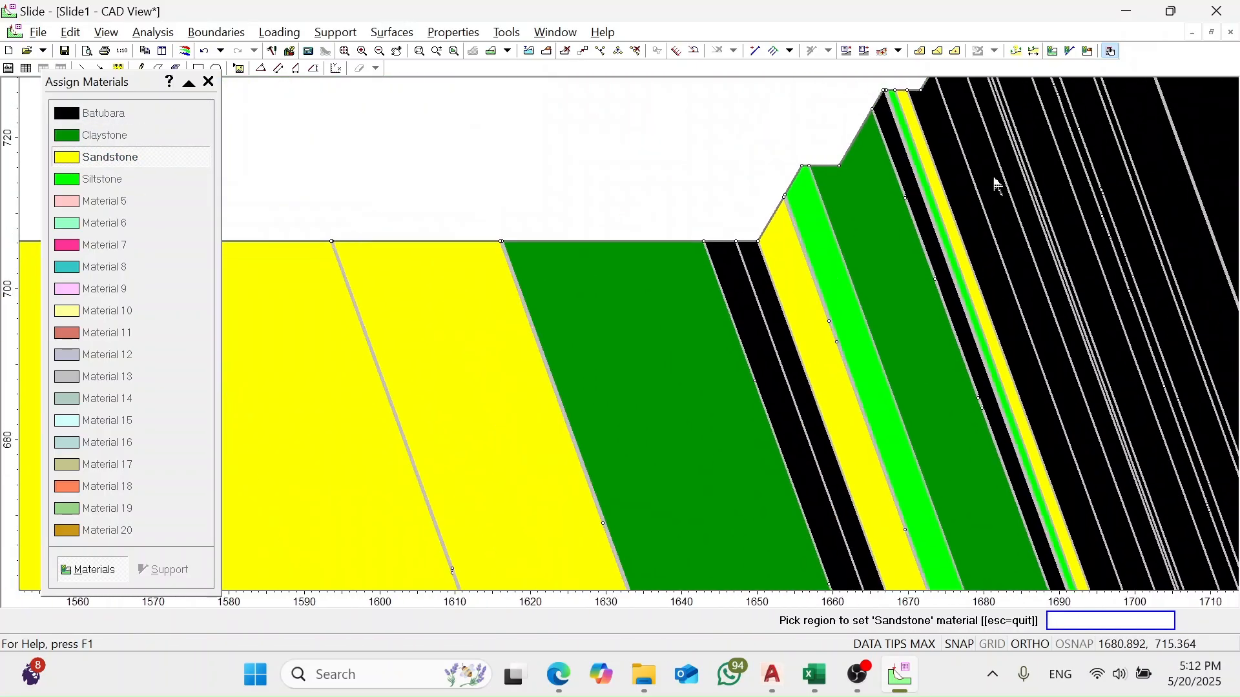
left_click_drag(990, 182, 495, 271)
left_click(467, 267)
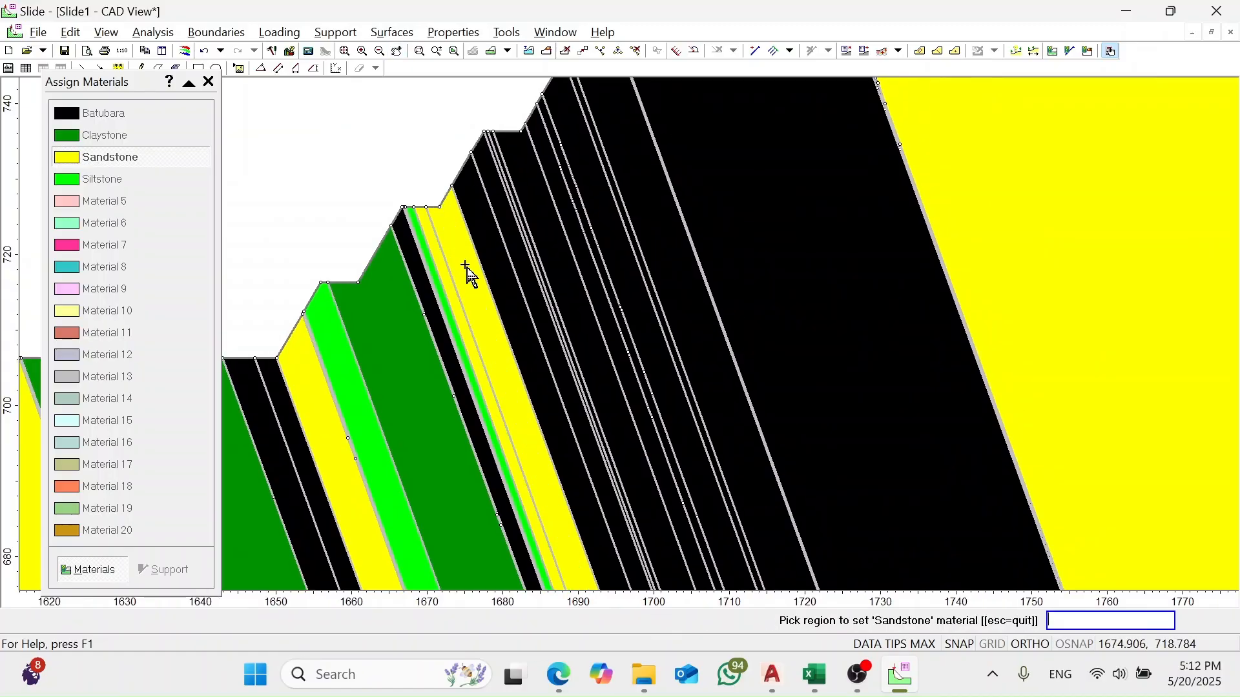
left_click(507, 227)
- Assign Siltstone to the two adjoining bands directly behind the narrow Siltstone seam
left_click_drag(528, 229, 606, 246)
left_click(177, 176)
left_click(555, 282)
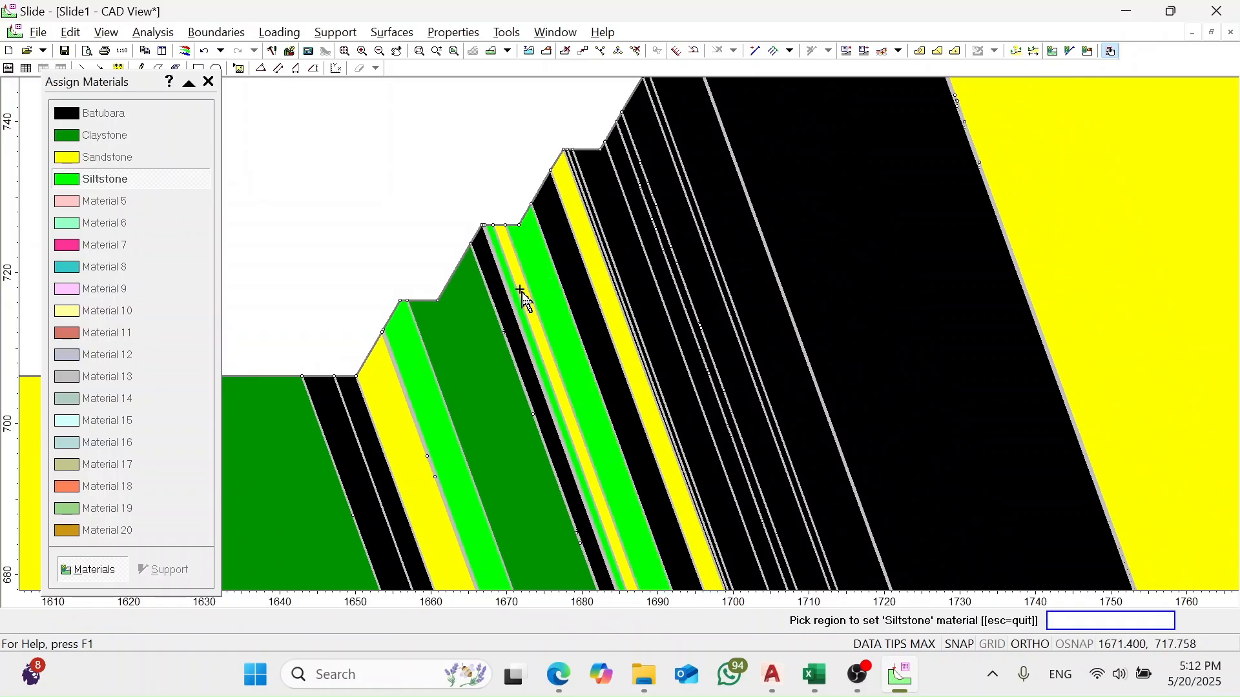
left_click(518, 291)
- Assign Claystone to the four adjoining bands under the third bench and to two narrower bands farther behind
left_click(194, 138)
scroll(584, 213, "up", 2)
left_click(583, 218)
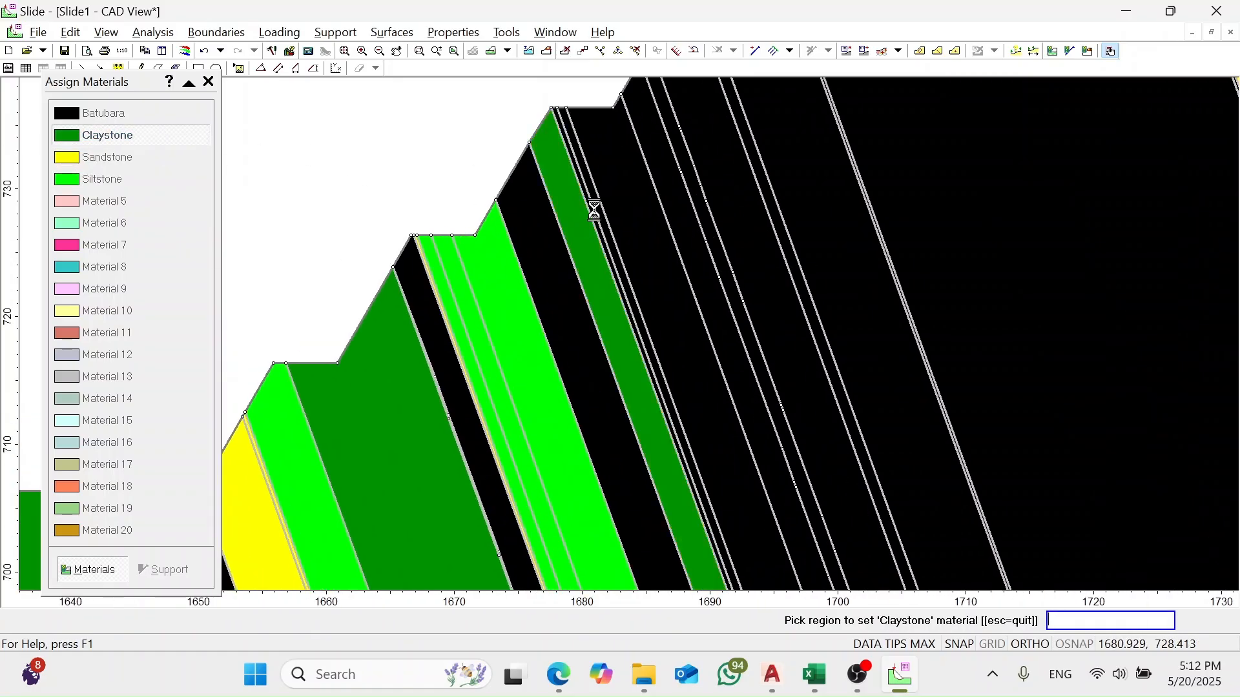
left_click(591, 220)
left_click(599, 220)
left_click(620, 220)
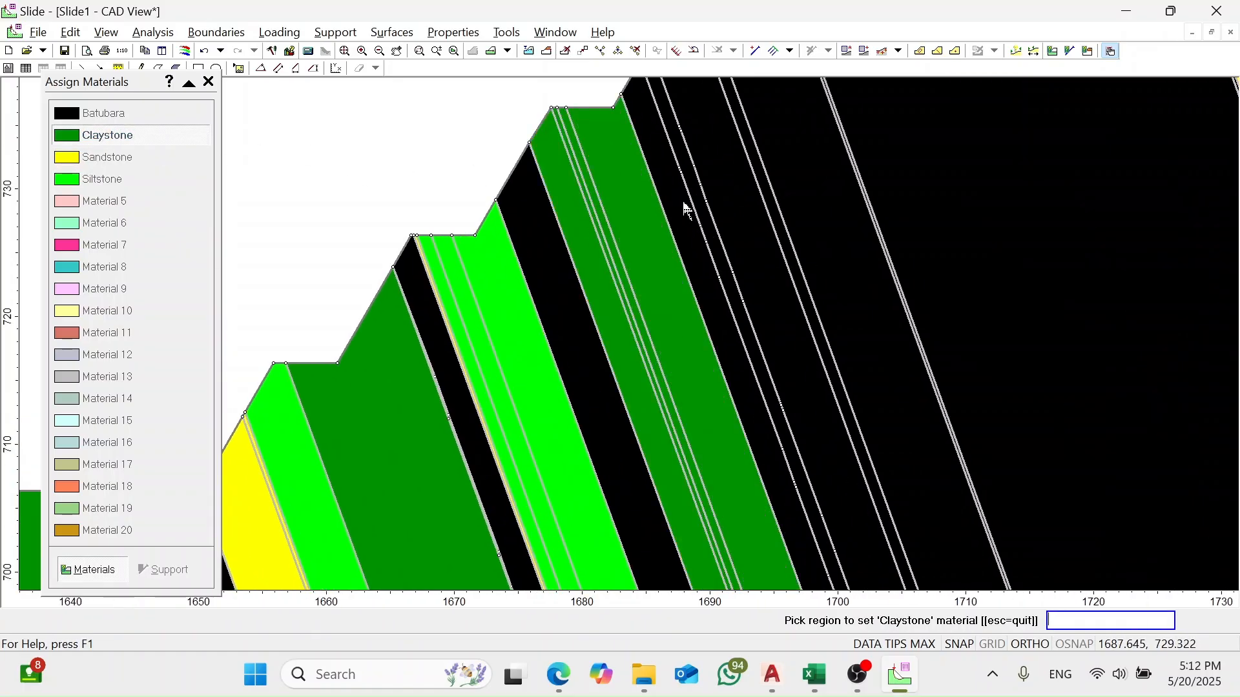
left_click(703, 199)
left_click(772, 200)
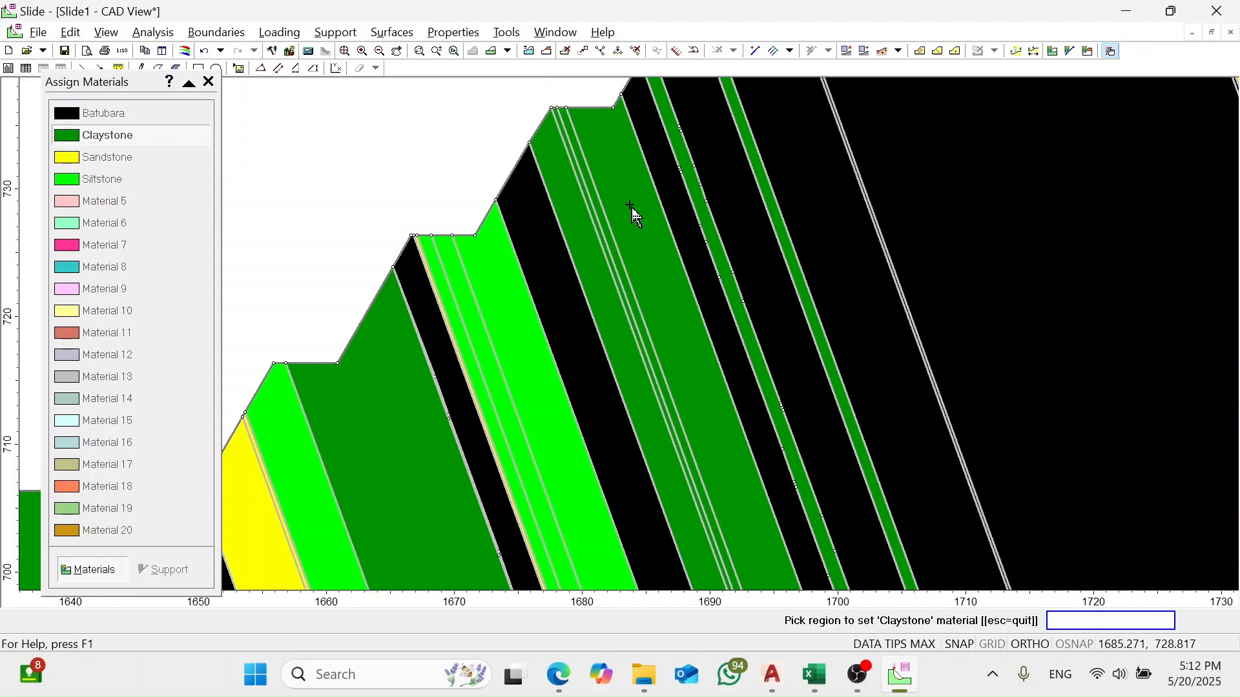
- Assign Sandstone to the remaining wide regions and thin seams between the last Claystone band and the block behind the crest
left_click(97, 157)
left_click(822, 186)
scroll(823, 189, "up", 4)
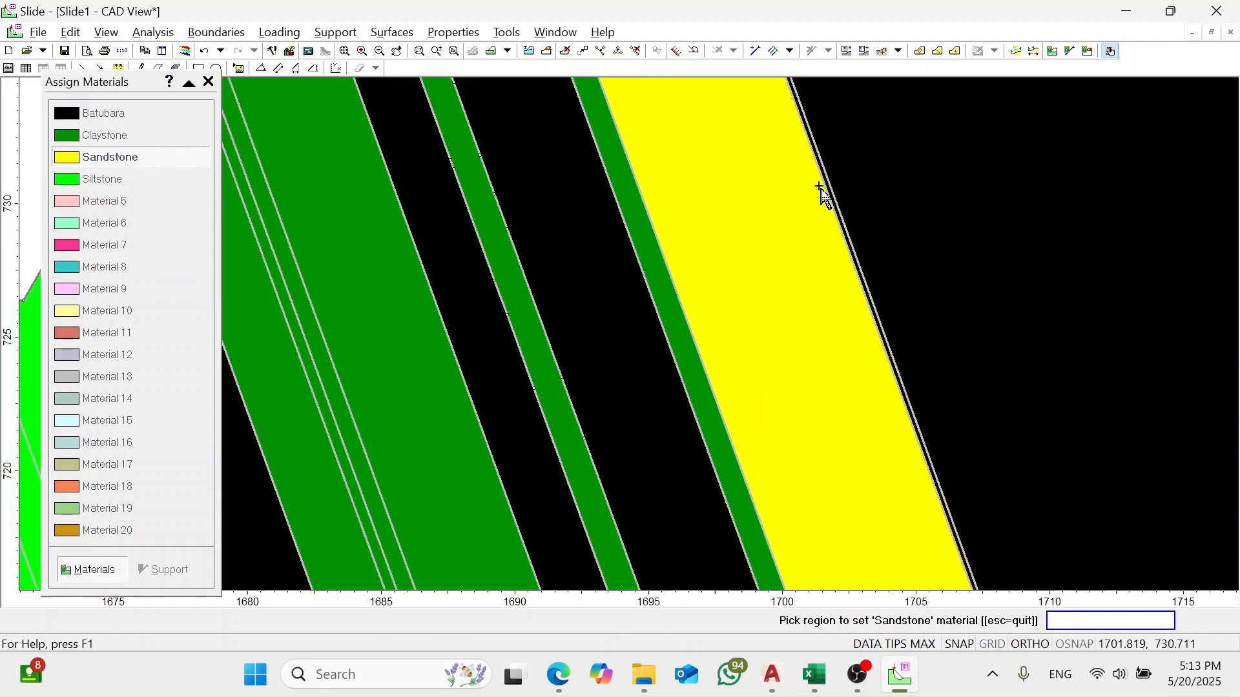
scroll(852, 181, "down", 4)
left_click_drag(1048, 194, 614, 185)
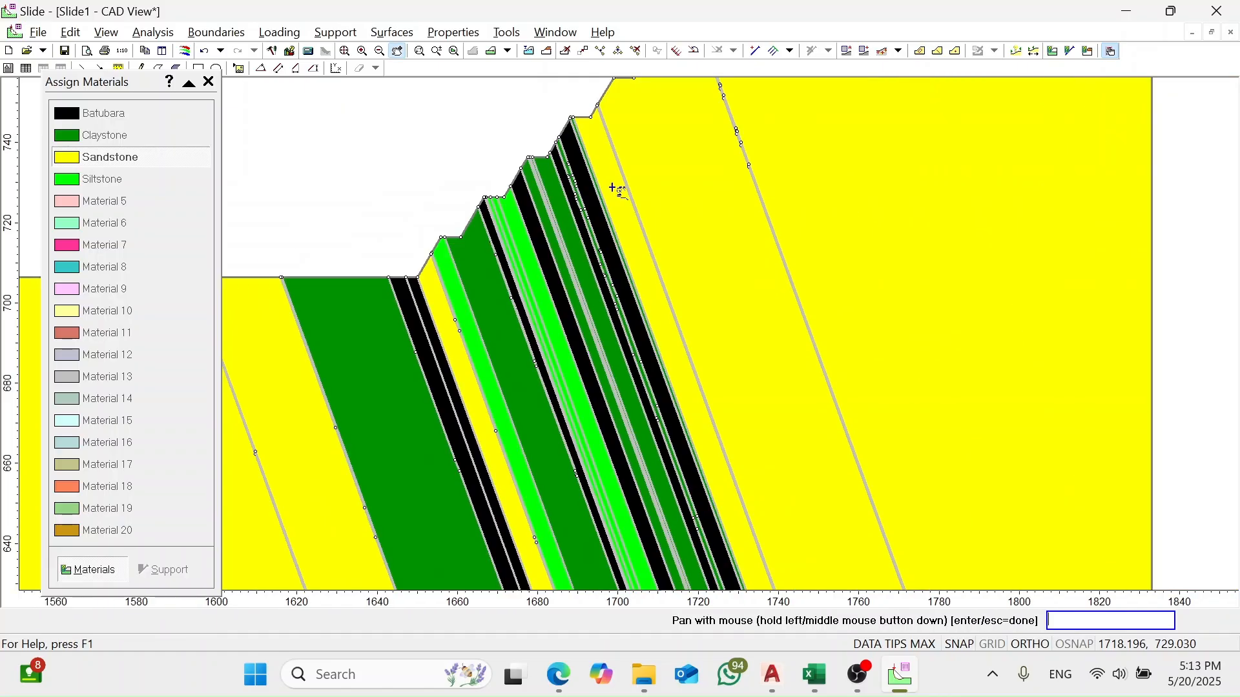
scroll(603, 278, "up", 3)
scroll(602, 284, "up", 3)
scroll(665, 284, "down", 6)
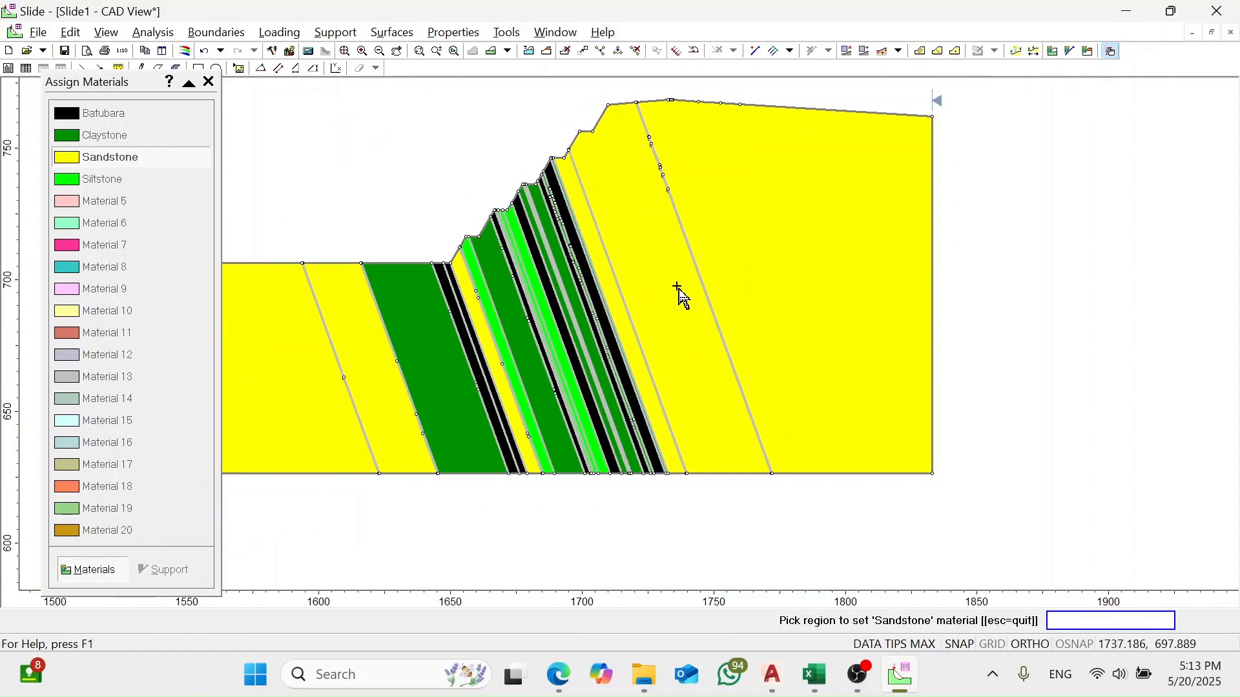
- Inspect the assigned bands and thin seams across the slope section for correct materials
scroll(576, 252, "up", 4)
scroll(443, 203, "up", 3)
scroll(443, 201, "up", 3)
scroll(481, 207, "down", 4)
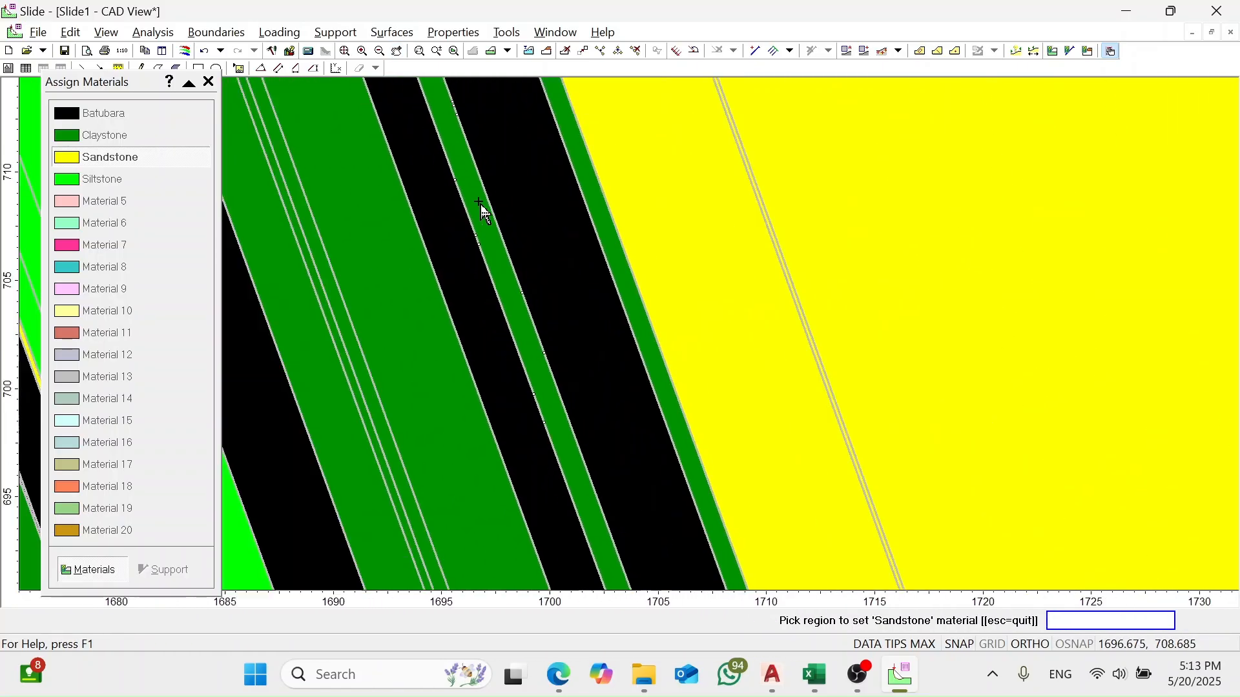
scroll(413, 203, "down", 1)
left_click_drag(413, 204, 766, 249)
scroll(747, 243, "down", 4)
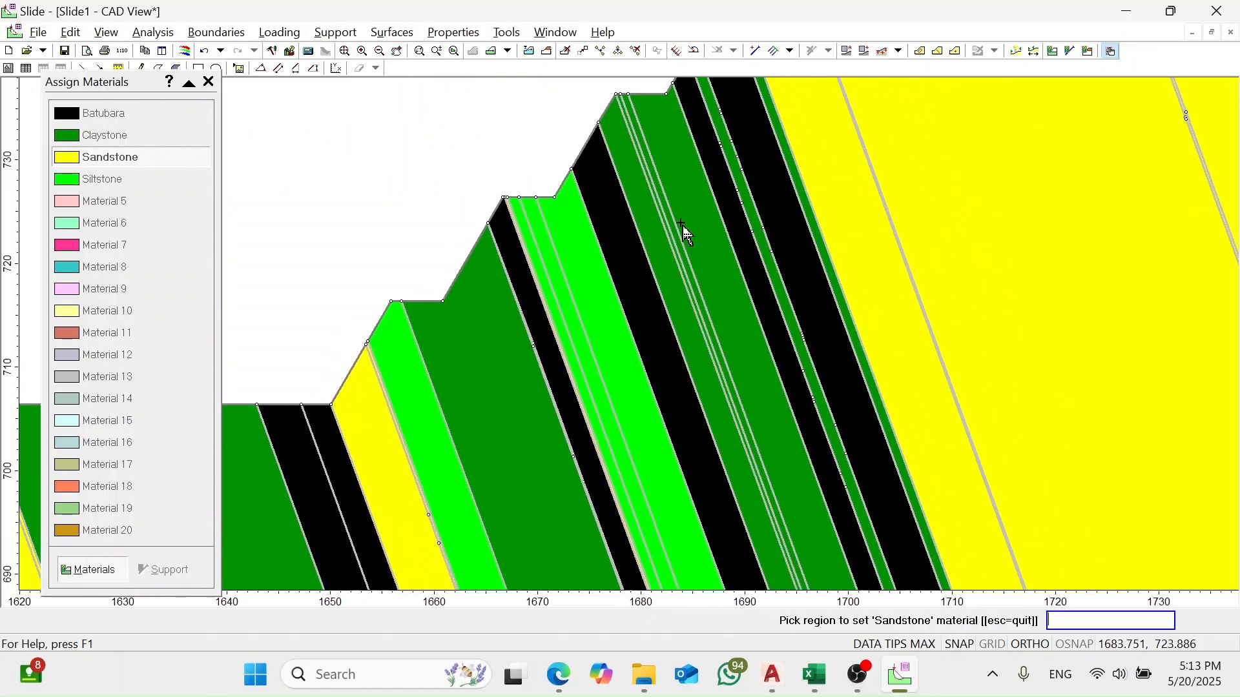
scroll(720, 248, "down", 5)
scroll(700, 387, "up", 2)
scroll(421, 310, "up", 2)
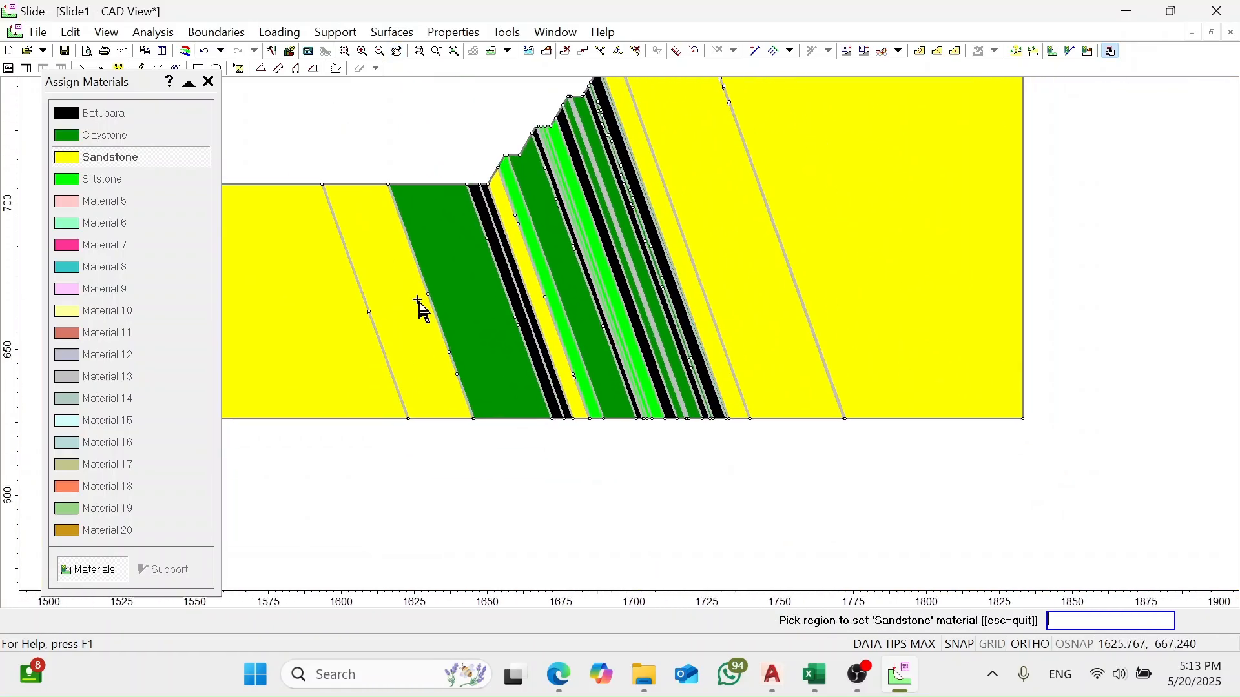
- Assign Sandstone to the narrow Batubara band just in front of the rearmost Batubara seam
scroll(618, 266, "up", 4)
scroll(752, 255, "down", 2)
scroll(742, 235, "up", 3)
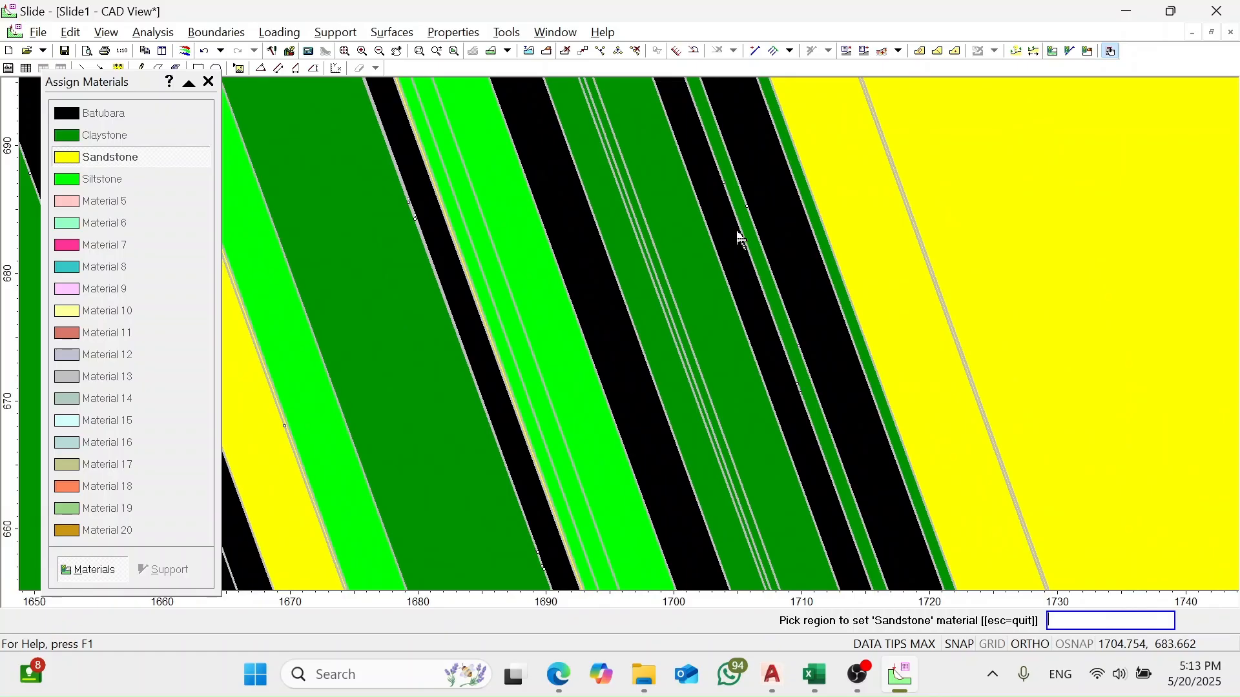
left_click(739, 246)
scroll(804, 245, "down", 4)
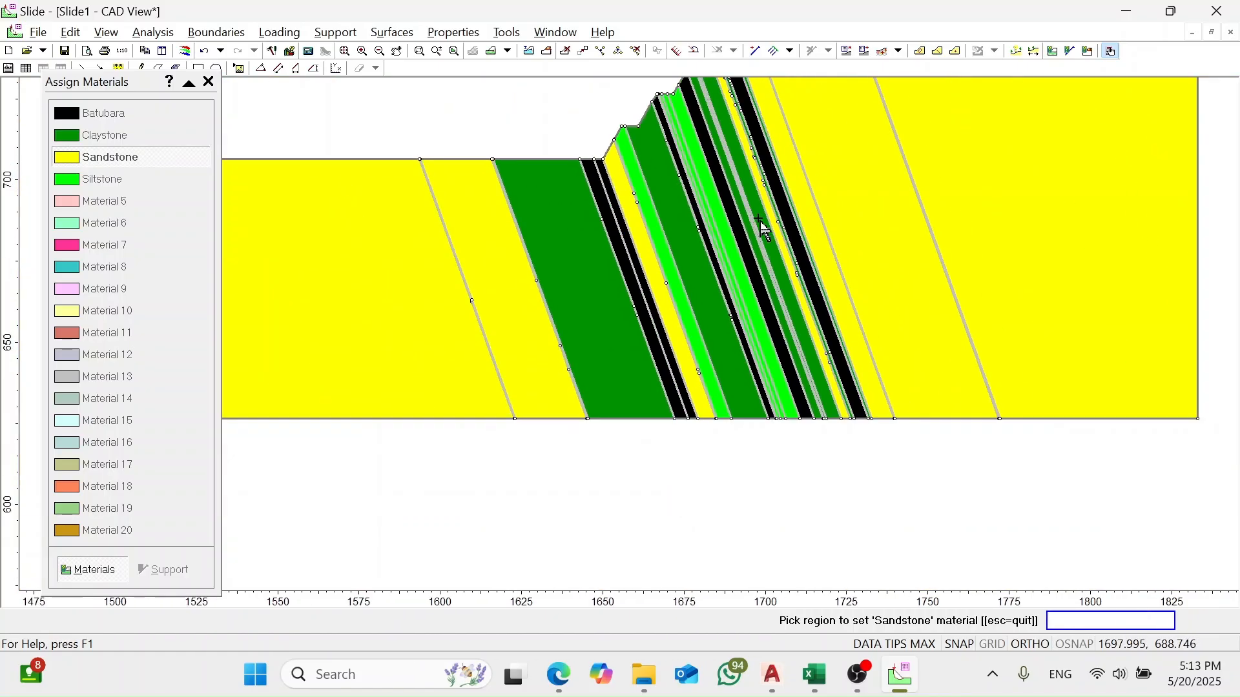
left_click_drag(764, 226, 672, 326)
scroll(640, 252, "up", 3)
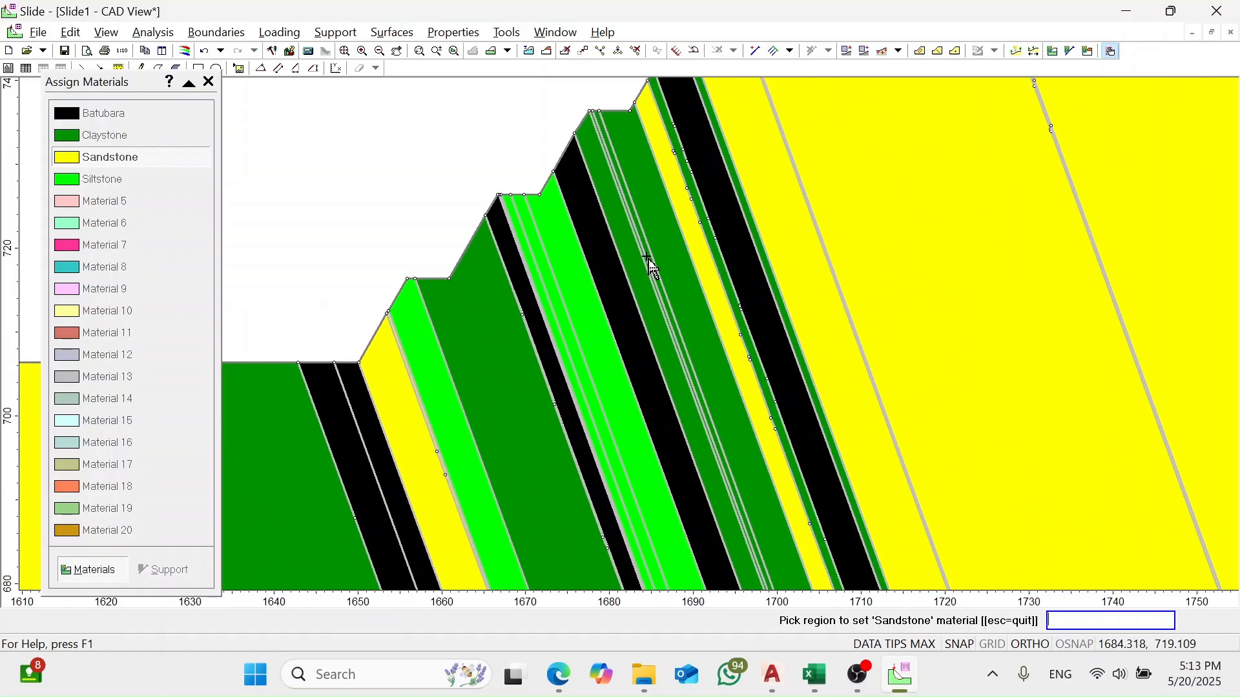
- Assign Claystone to the narrow band just in front of the rearmost Batubara seam and finish material assignment
left_click(157, 135)
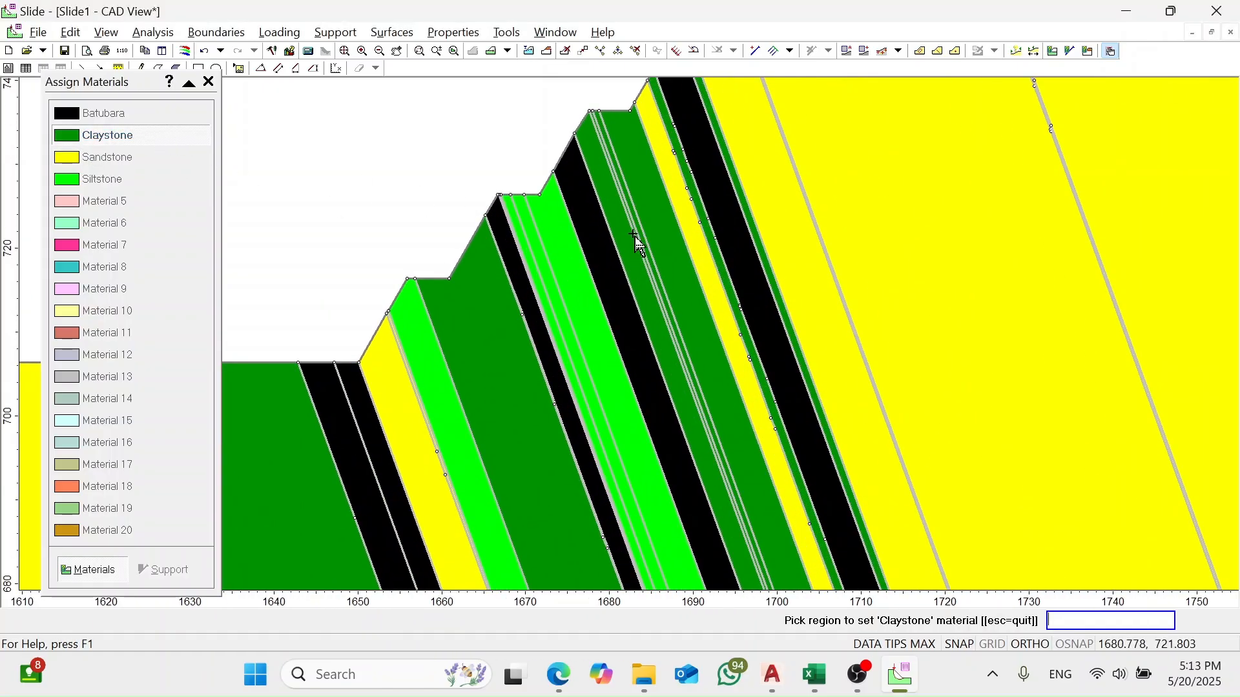
left_click(698, 239)
scroll(686, 262, "down", 5)
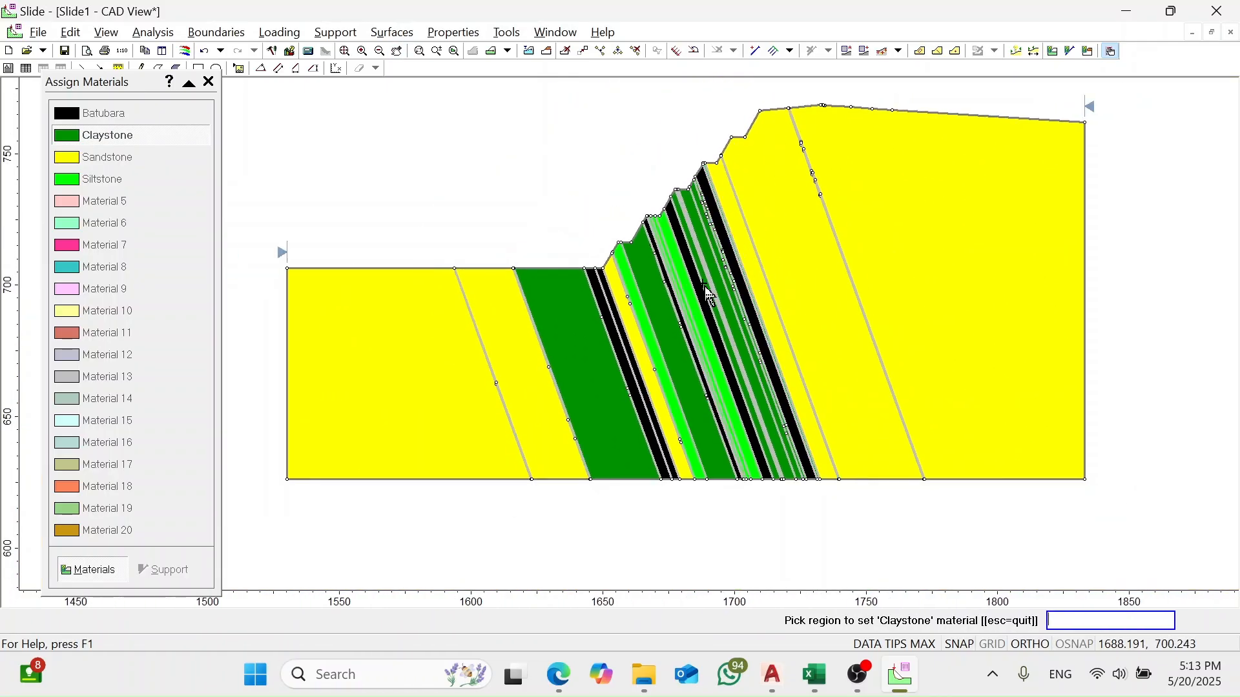
left_click_drag(702, 260, 716, 287)
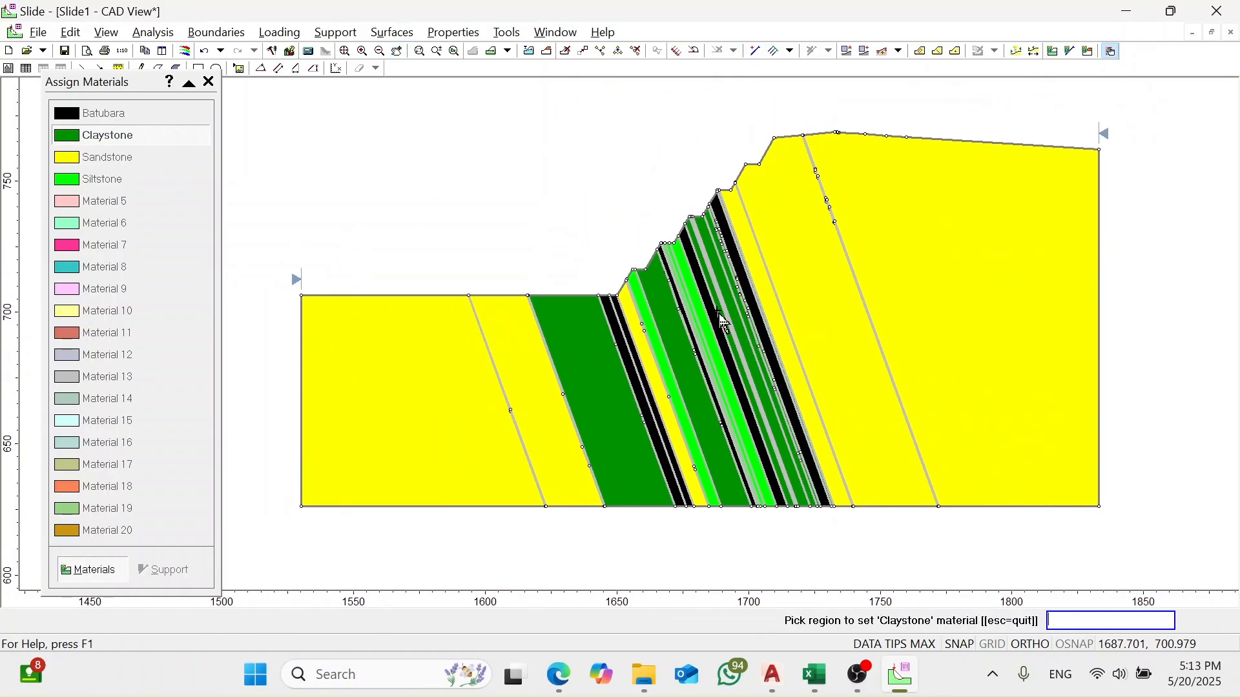
left_click(209, 83)
left_click_drag(675, 133, 615, 227)
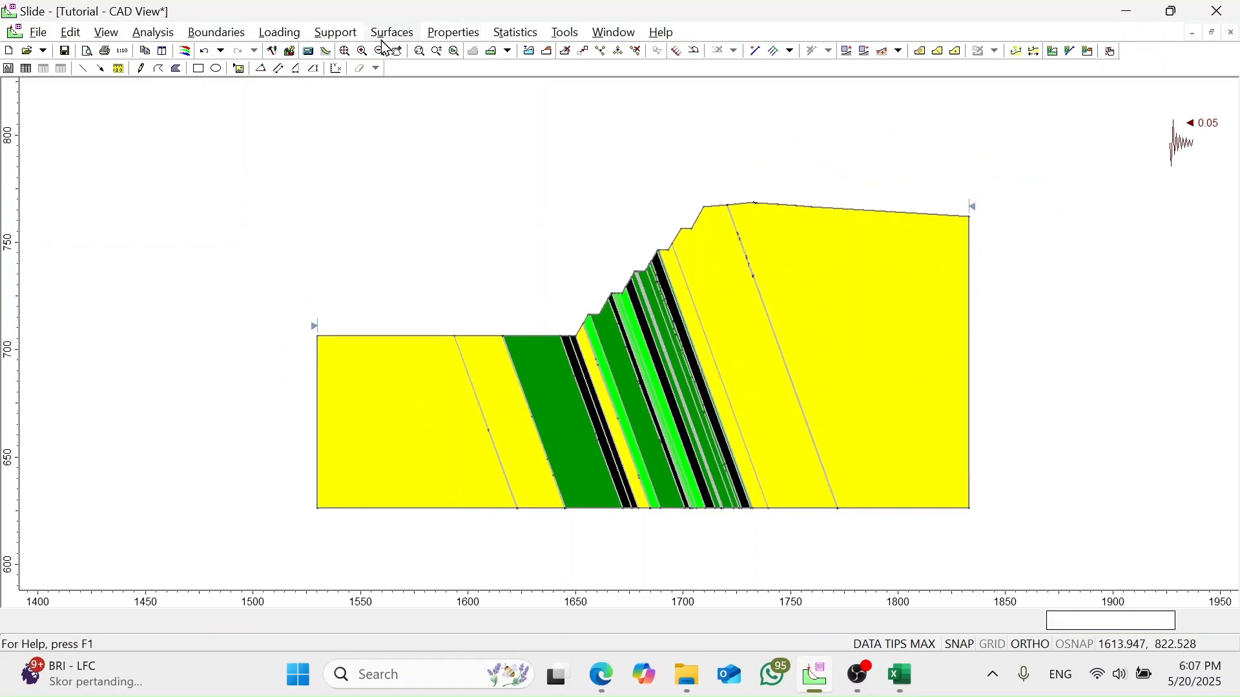
- Add a slip-center search grid above the slope, about 290 wide by 91 high, with 20 X intervals and 30 Y intervals
left_click(391, 33)
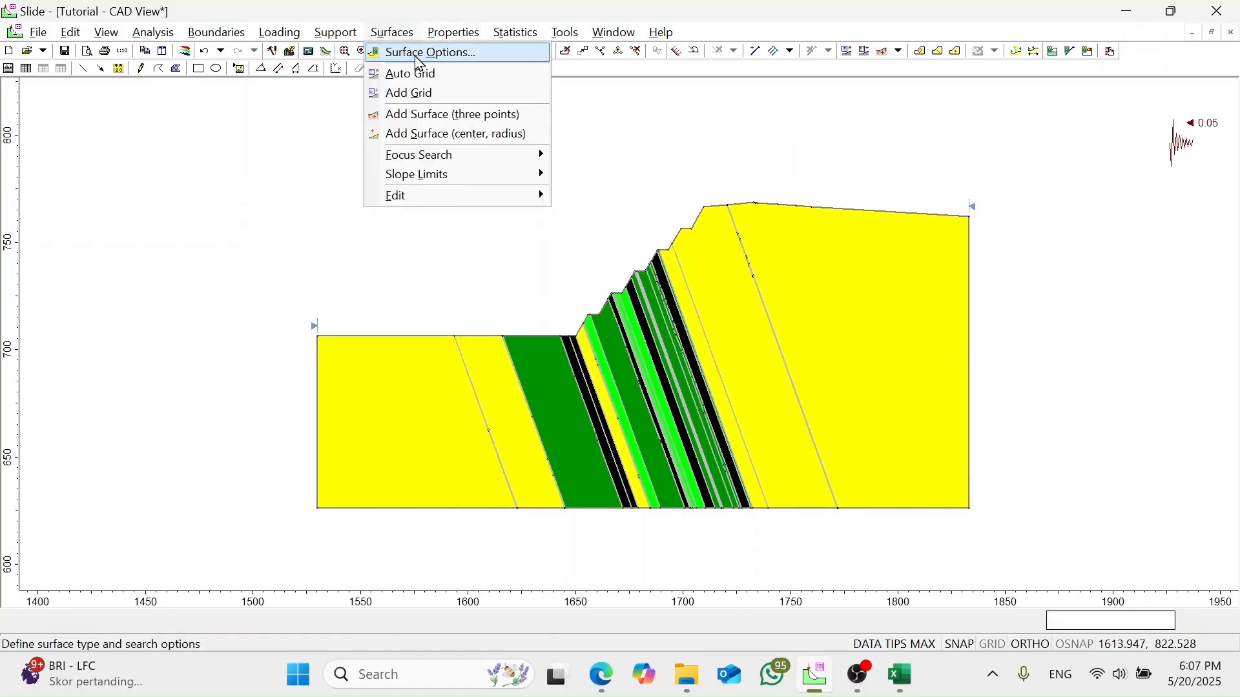
left_click(434, 98)
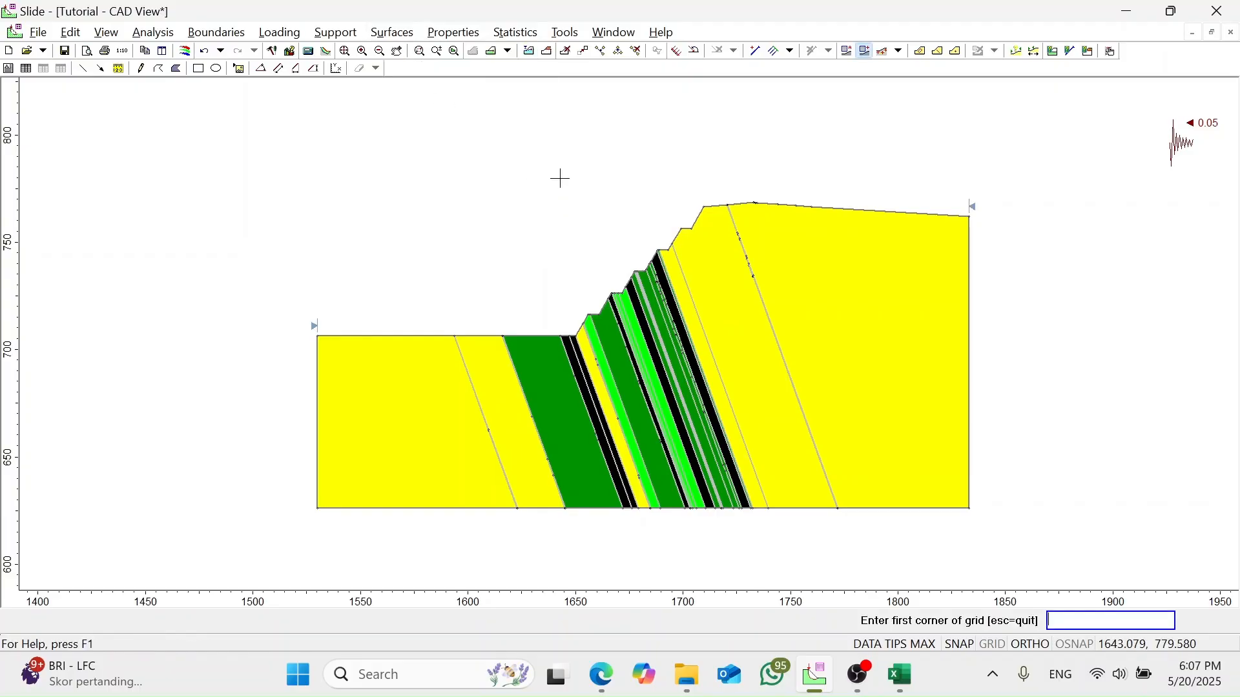
left_click_drag(559, 177, 568, 230)
scroll(566, 234, "down", 1)
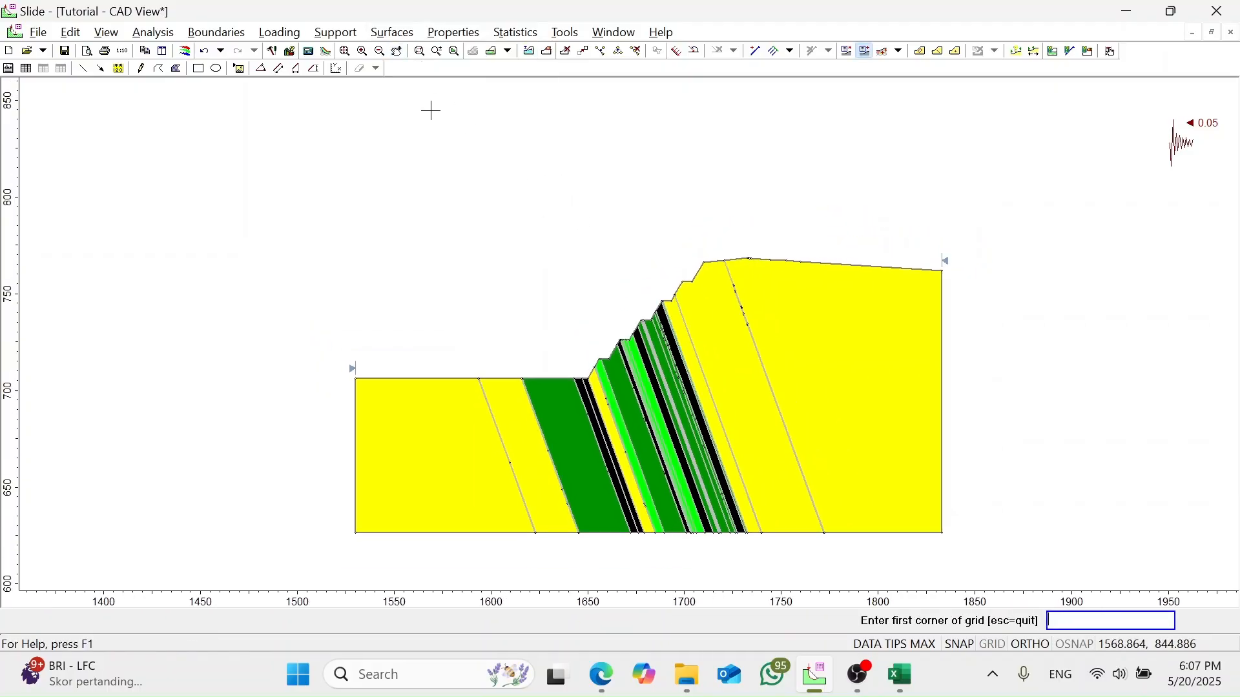
left_click_drag(414, 99, 425, 134)
left_click(390, 102)
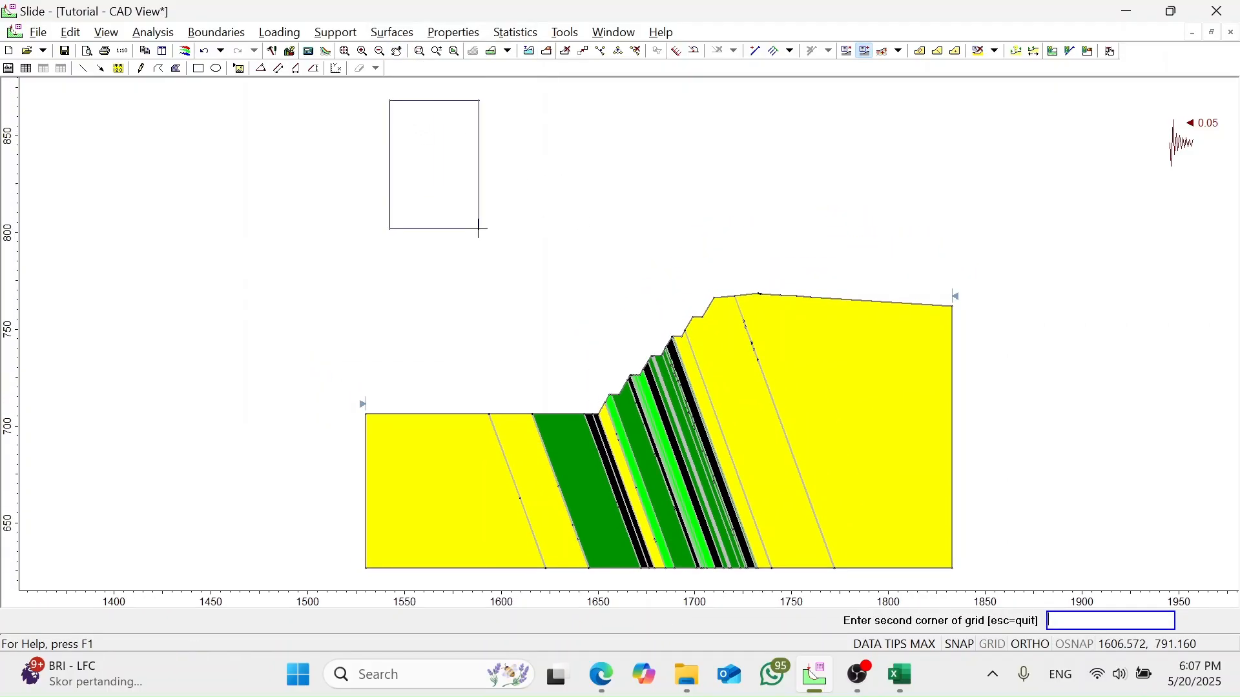
left_click(953, 278)
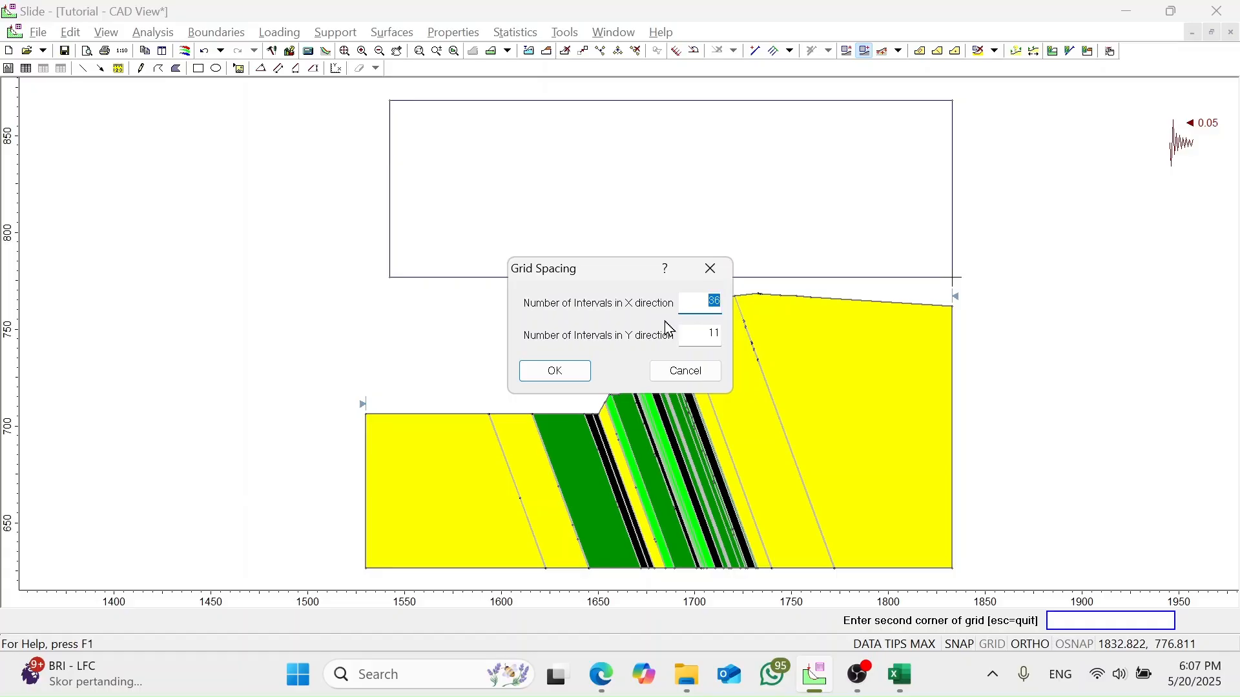
type("20")
left_click(708, 337)
type("30")
left_click(554, 371)
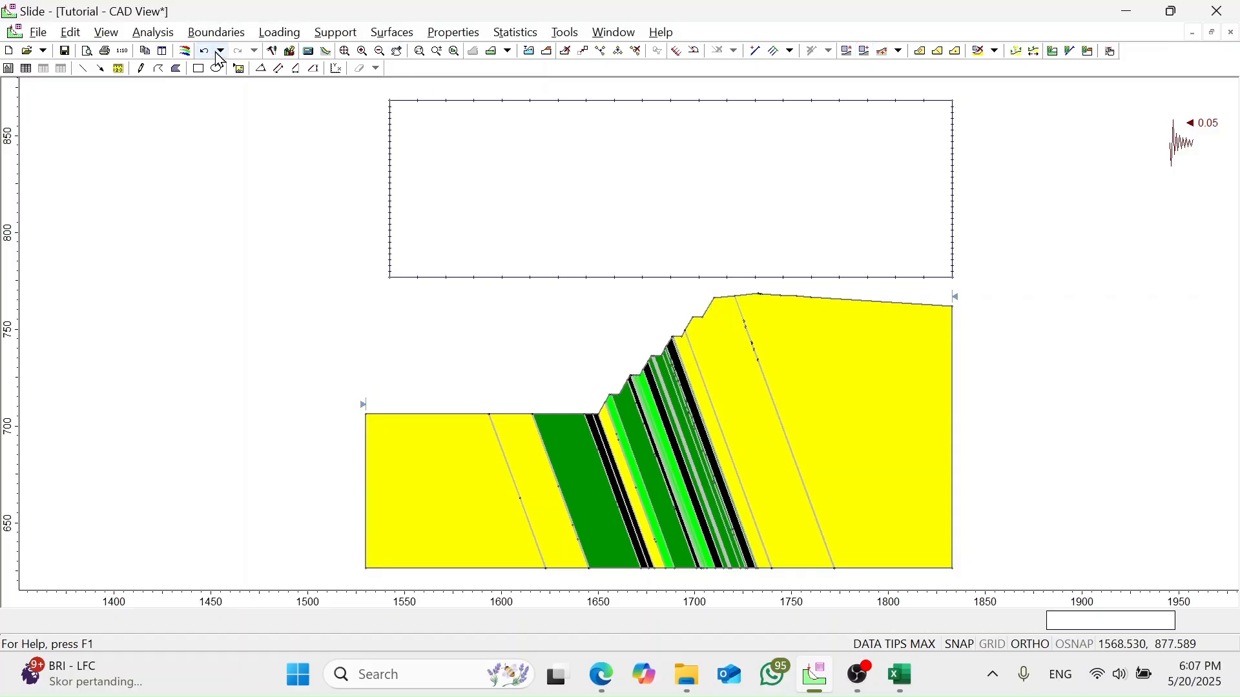
- Compute the slope stability model and open its results in SlideInterpret
left_click(155, 32)
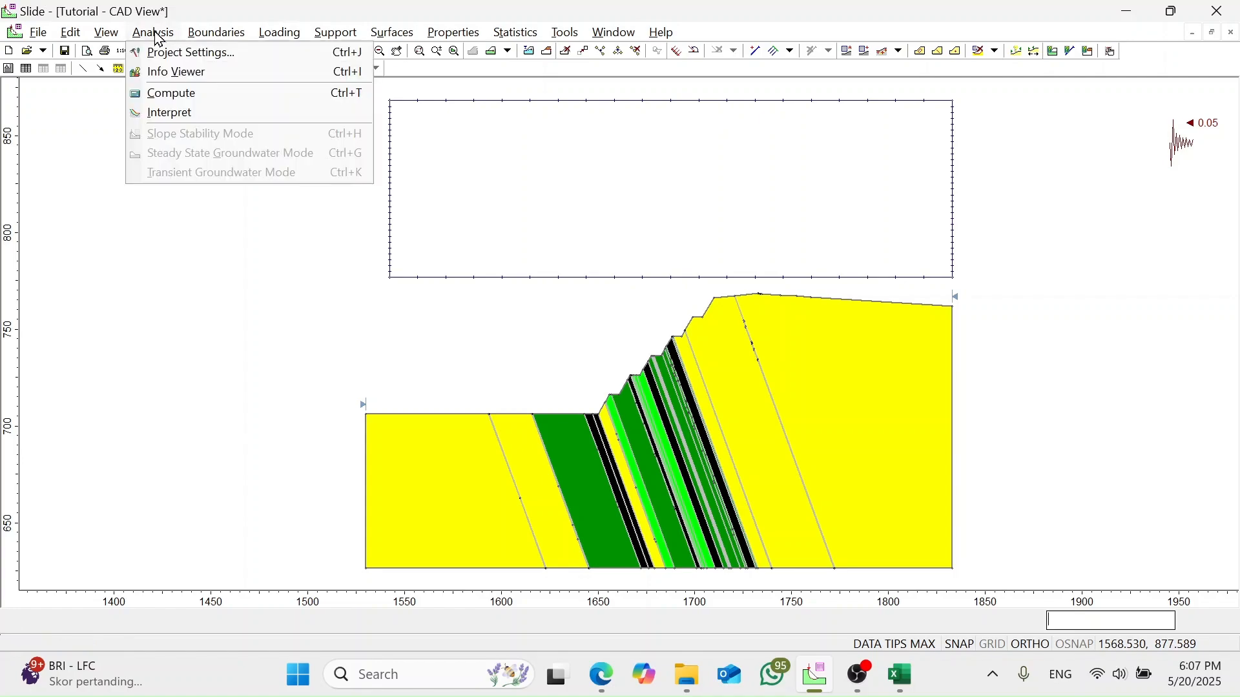
left_click(163, 94)
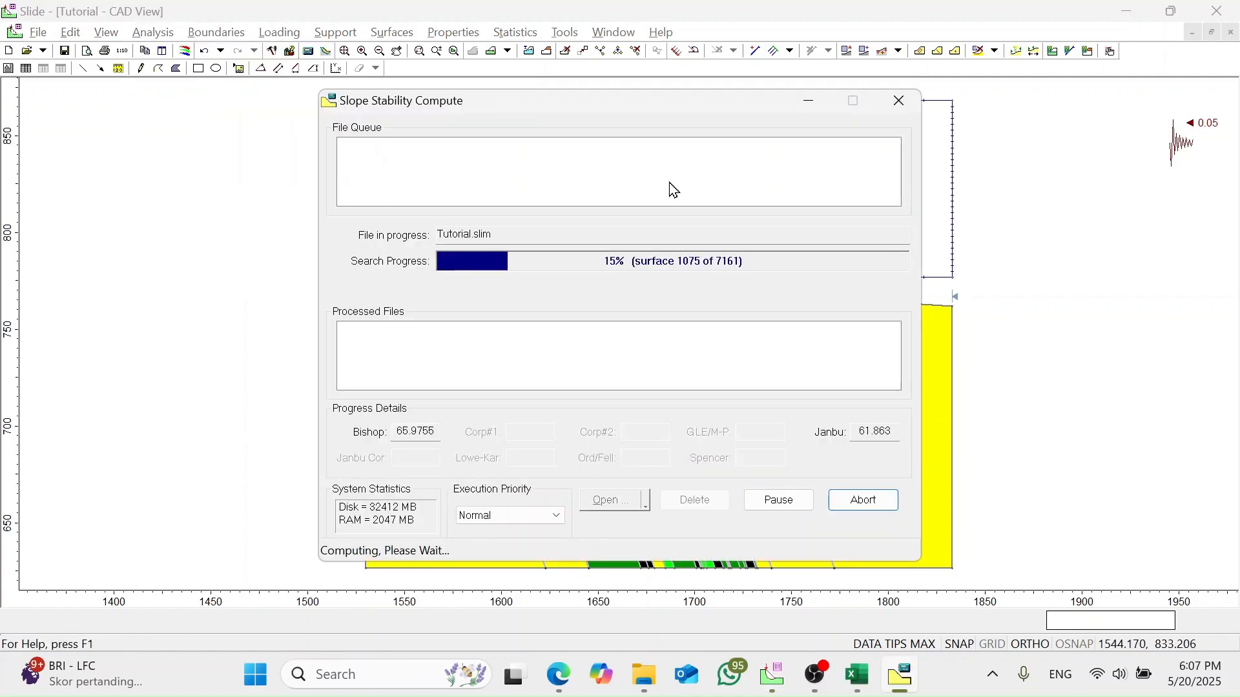
left_click(155, 33)
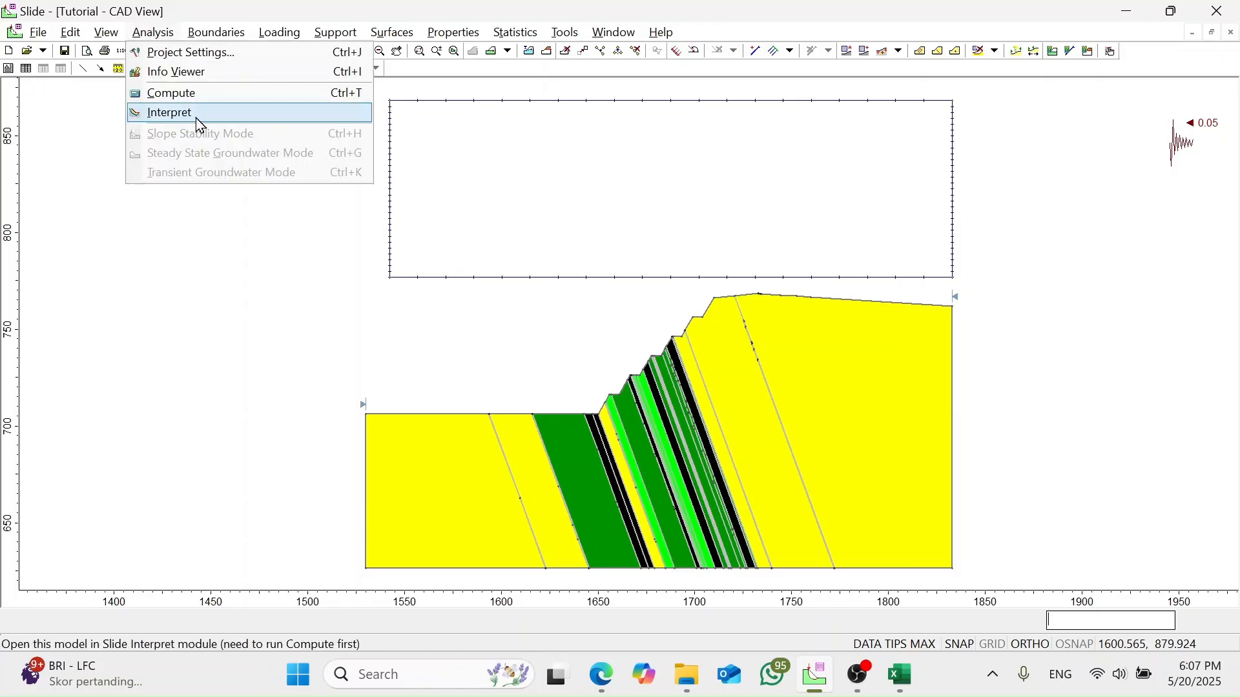
left_click(214, 114)
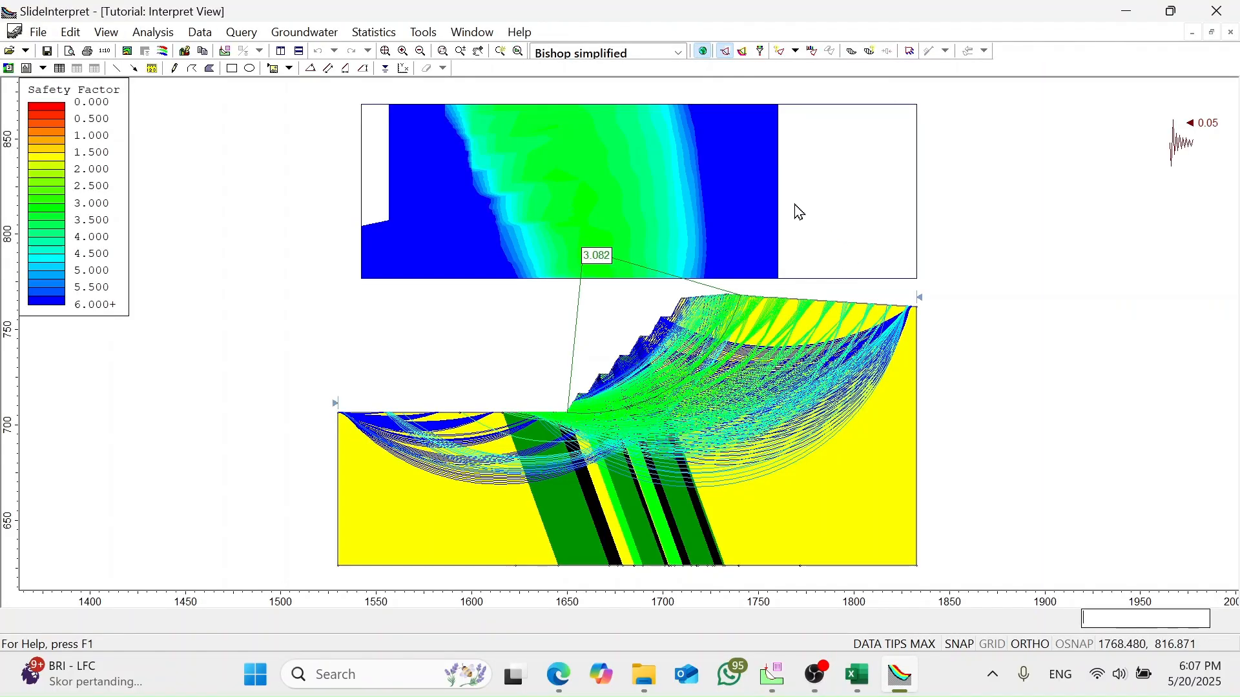
- Display the Janbu simplified results and hide the multiple slip surfaces, leaving only the global minimum surface
mouse_move(736, 126)
mouse_move(636, 192)
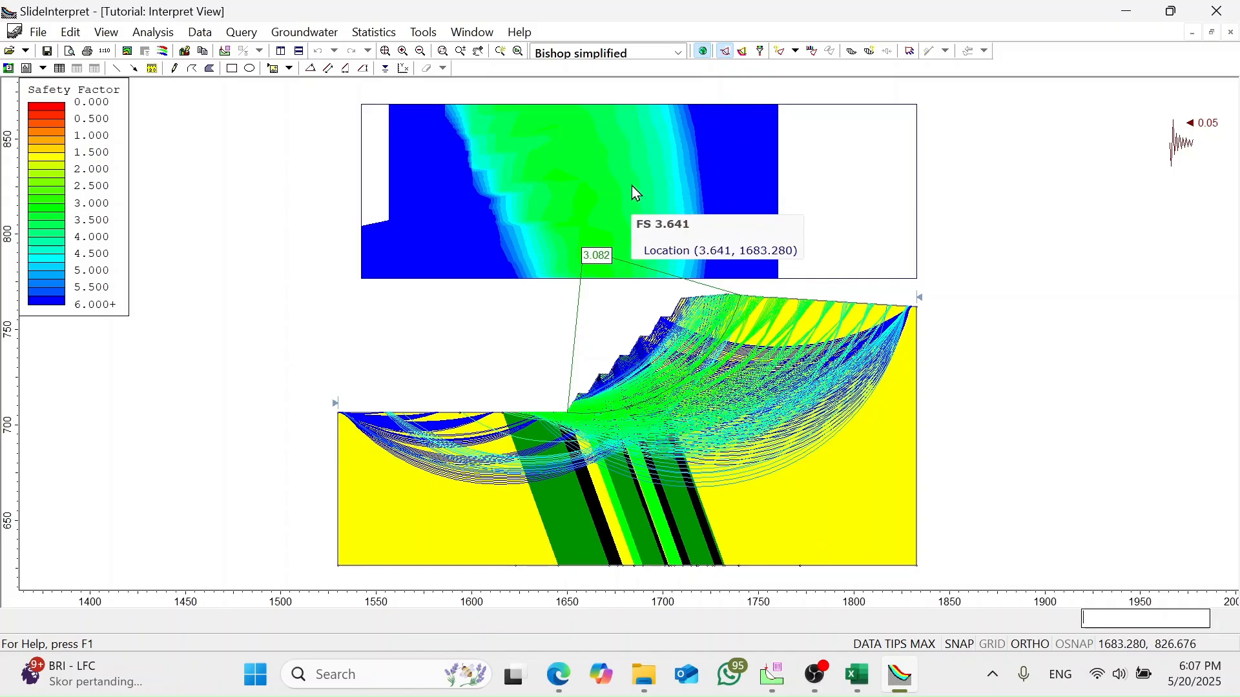
left_click(677, 54)
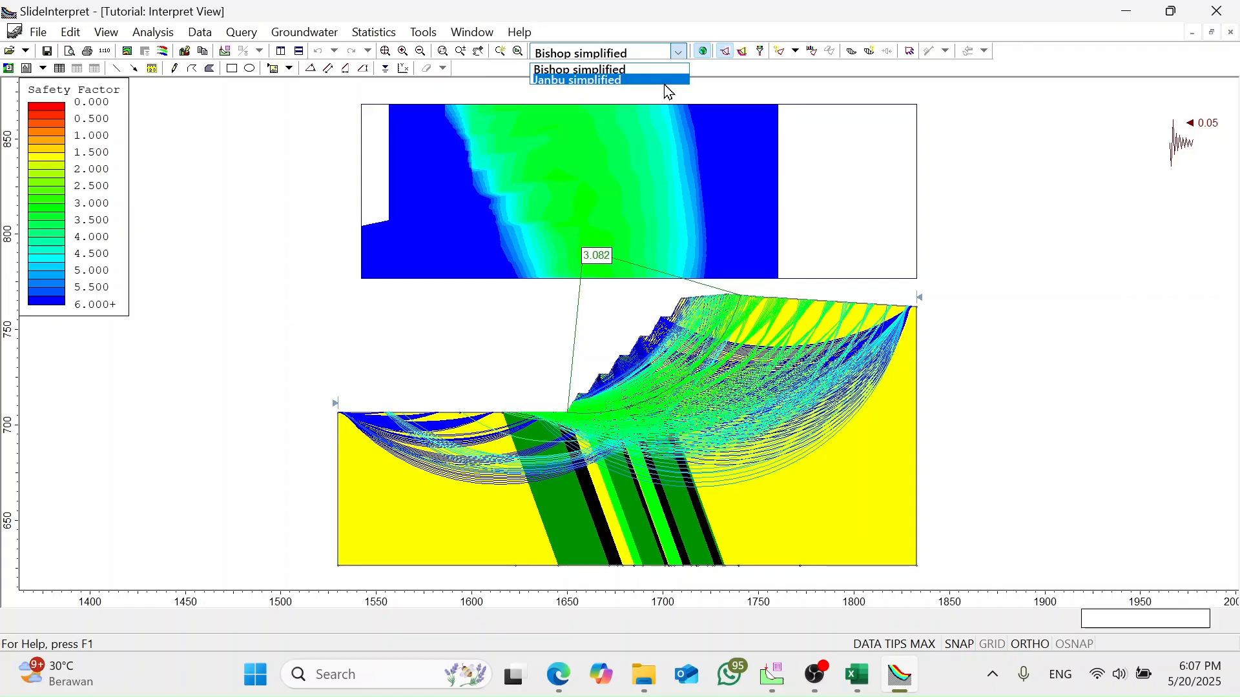
left_click(668, 83)
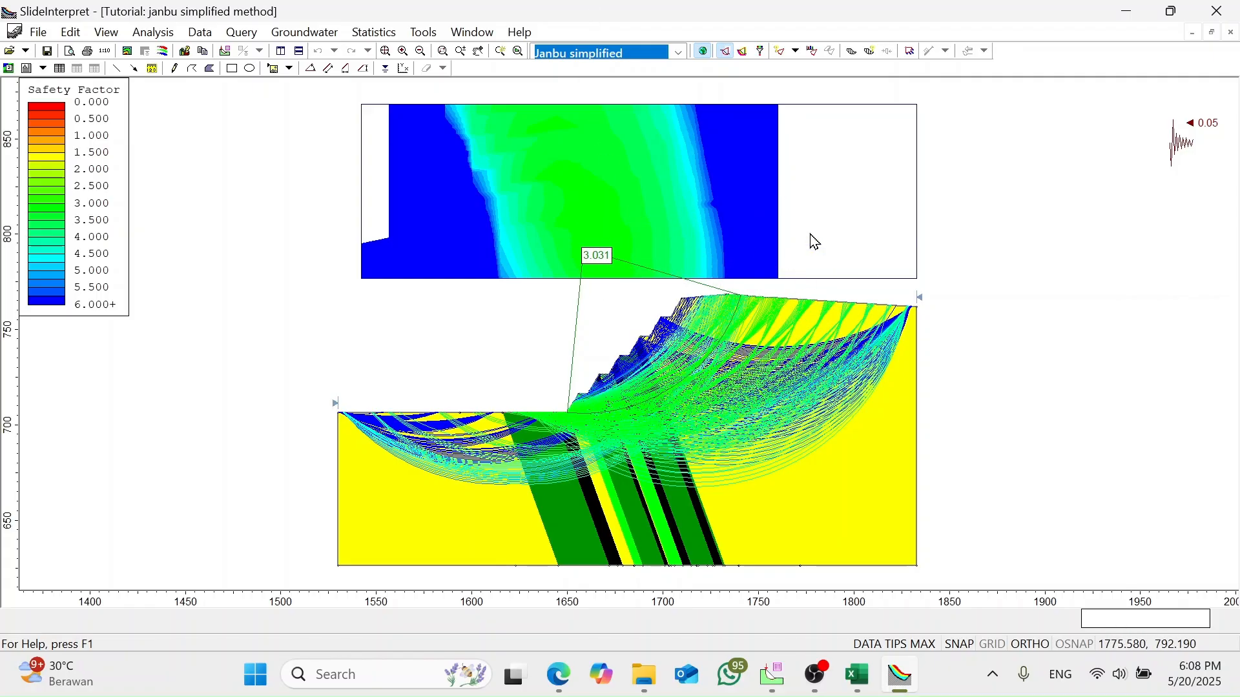
left_click(725, 51)
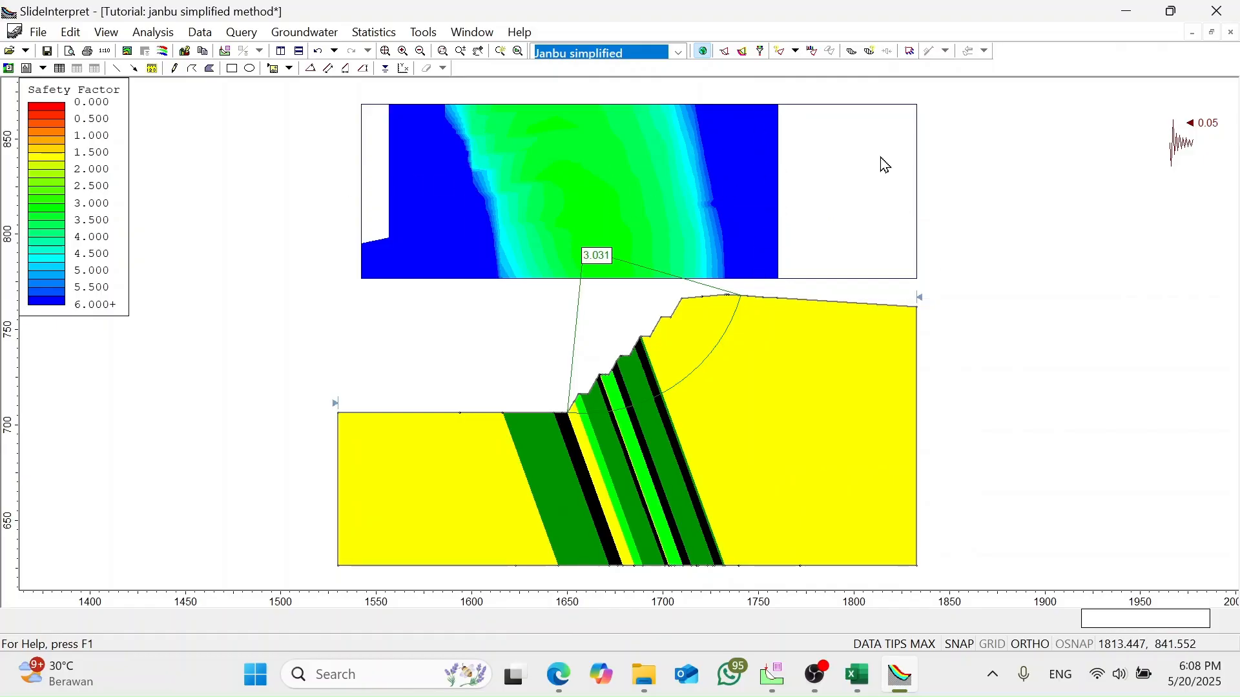
- Return to the Slide model and apply Probabilistic Analysis in the project settings with Monte-Carlo sampling, 1000 samples and Global Minimum type
key("alt+Tab")
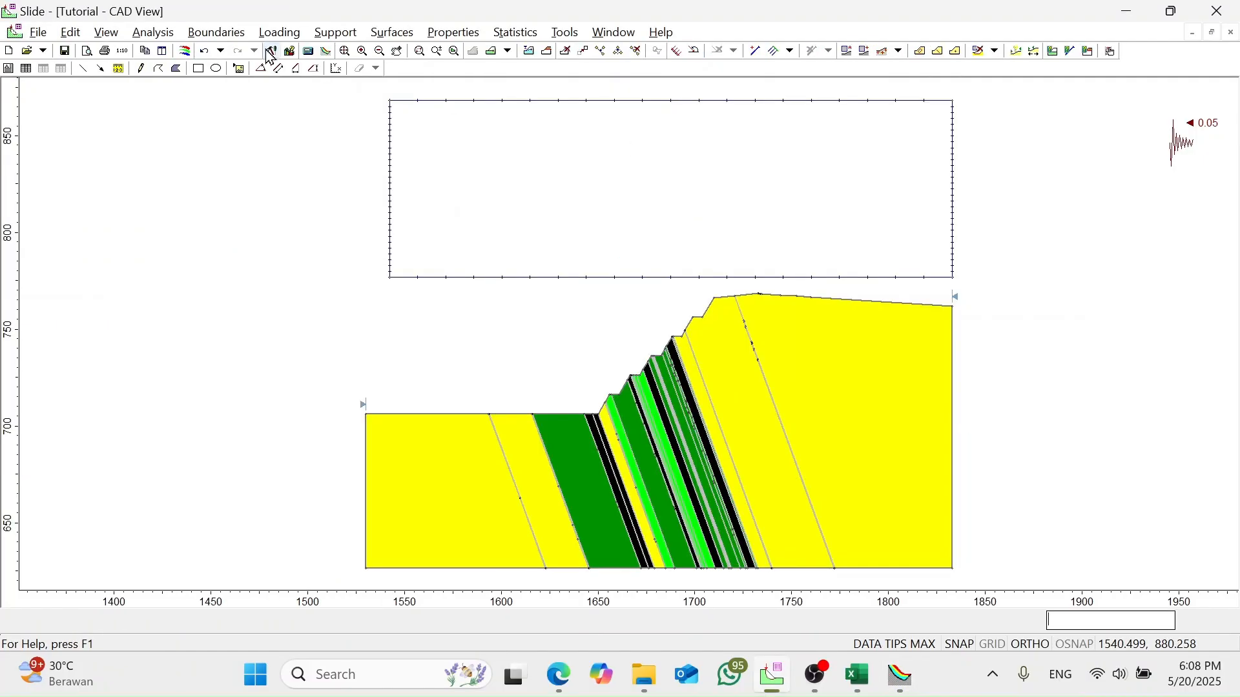
left_click(155, 32)
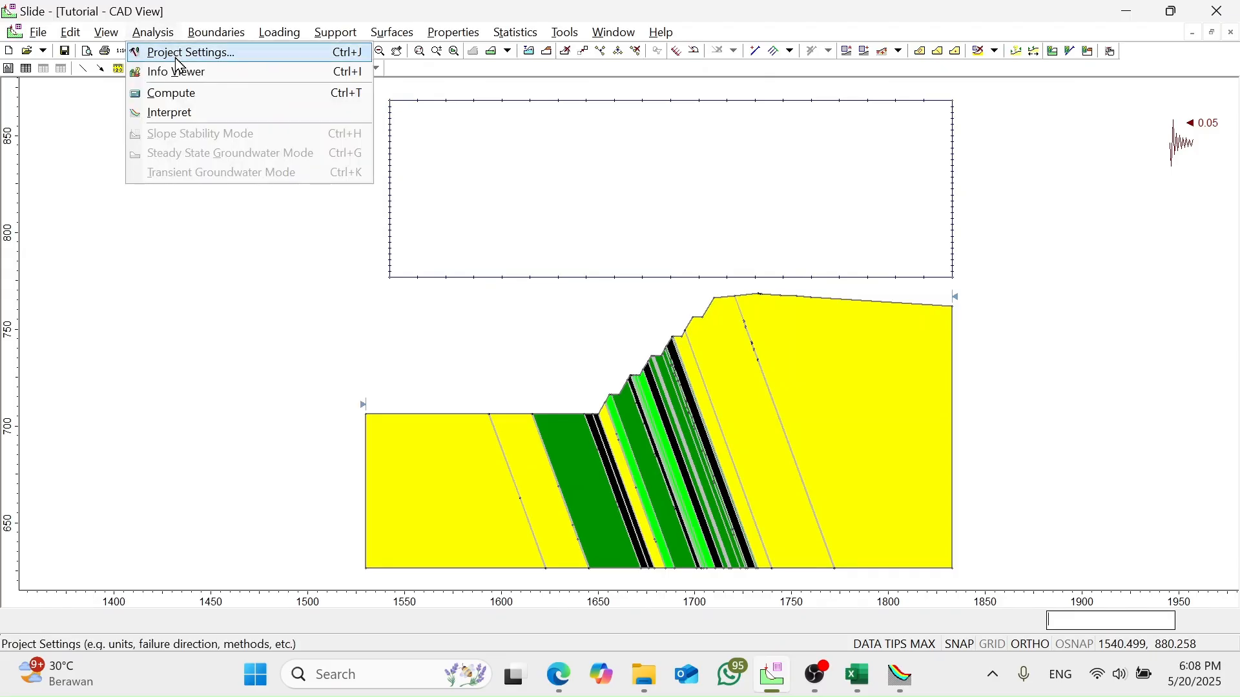
left_click(179, 61)
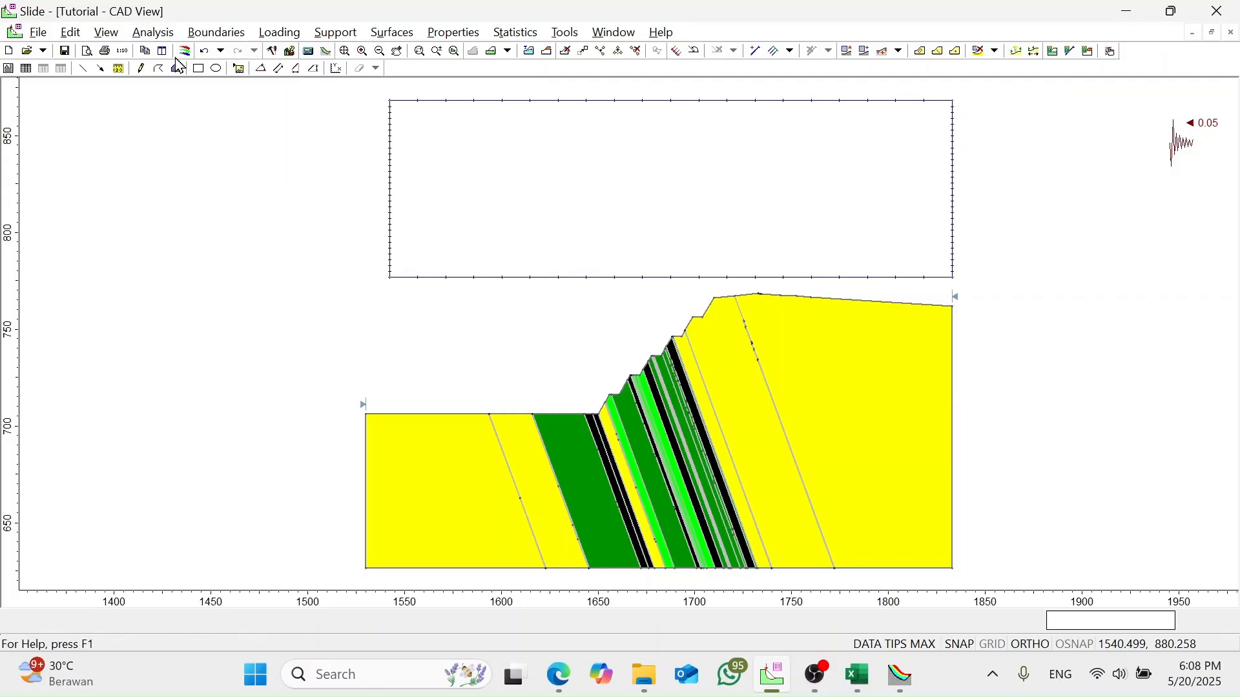
left_click(394, 193)
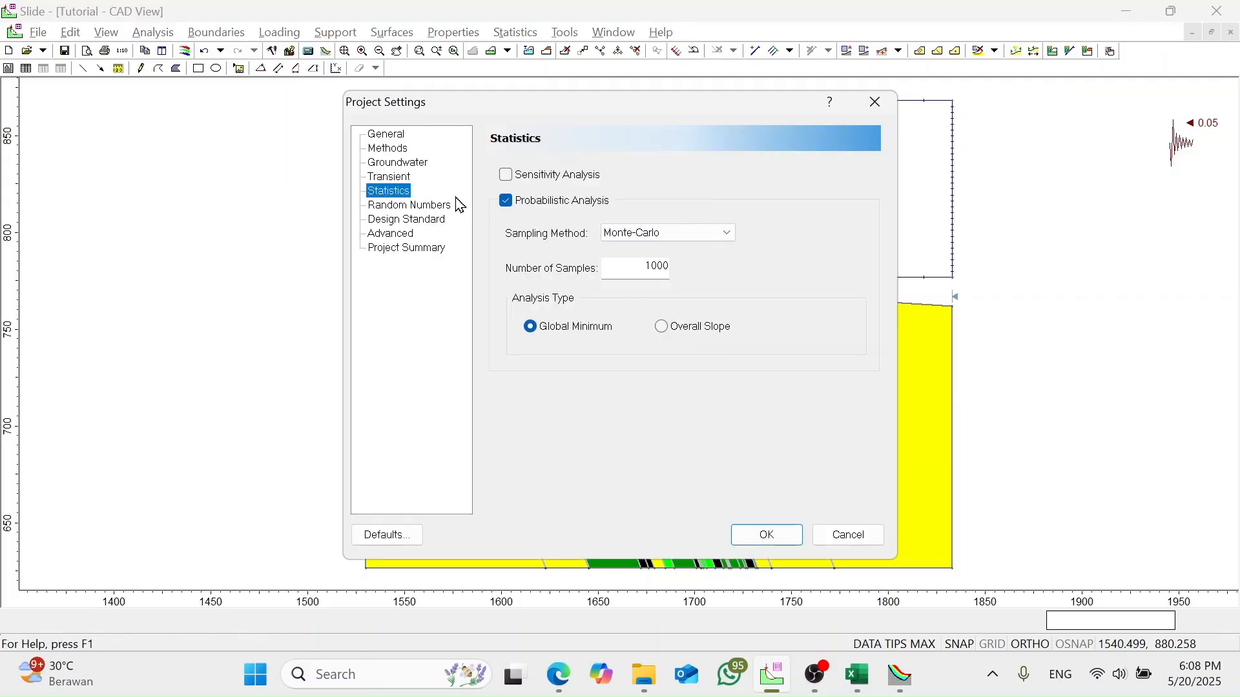
left_click(508, 201)
left_click(510, 201)
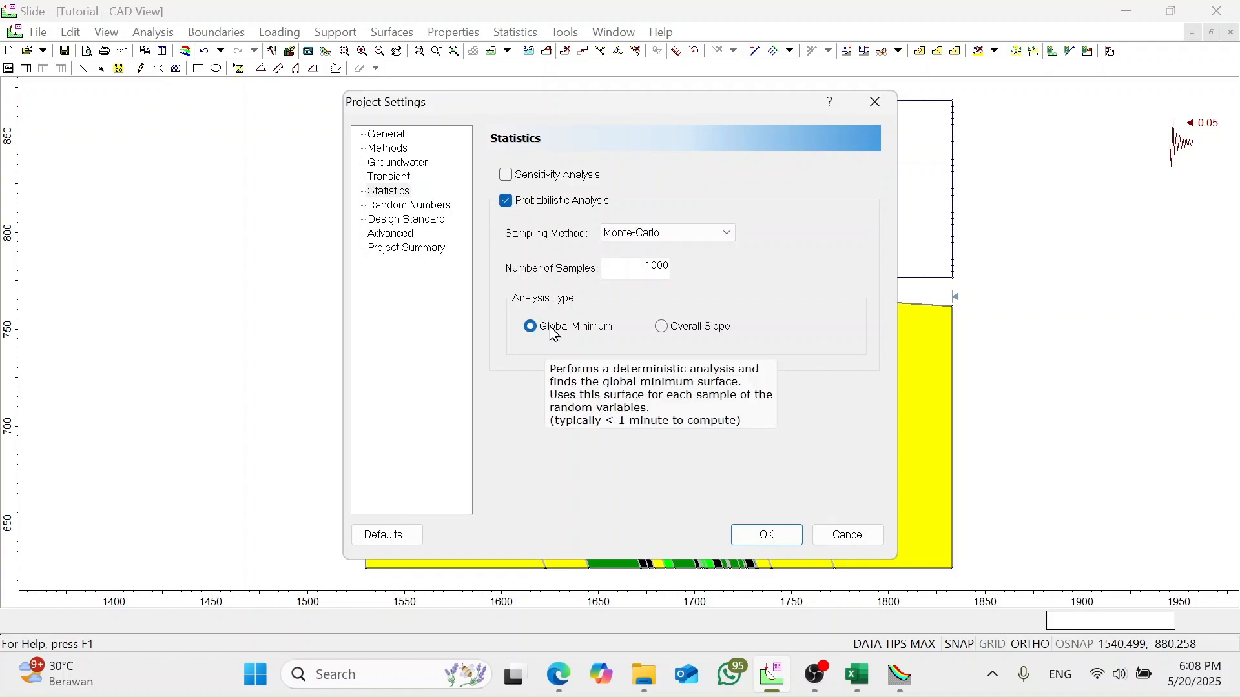
left_click(768, 538)
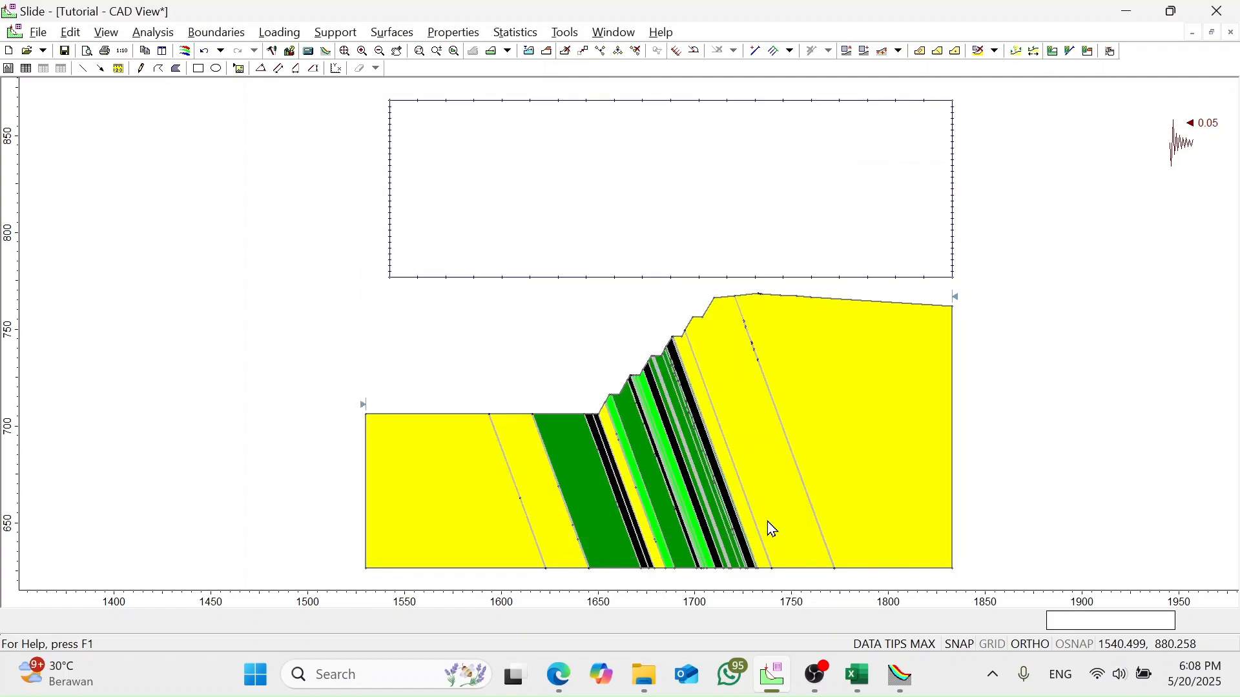
- Add normally distributed random variables for Cohesion, Phi and Unit Weight of Batubara, Claystone, Sandstone and Siltstone
left_click(517, 32)
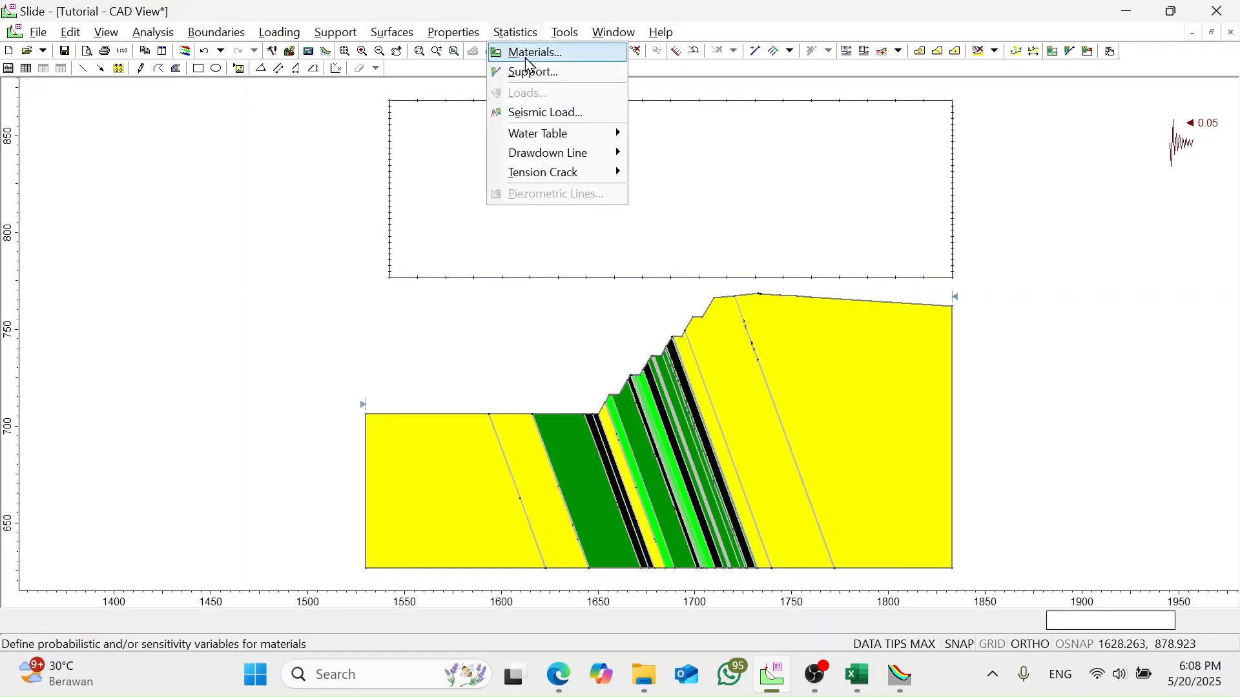
left_click(594, 67)
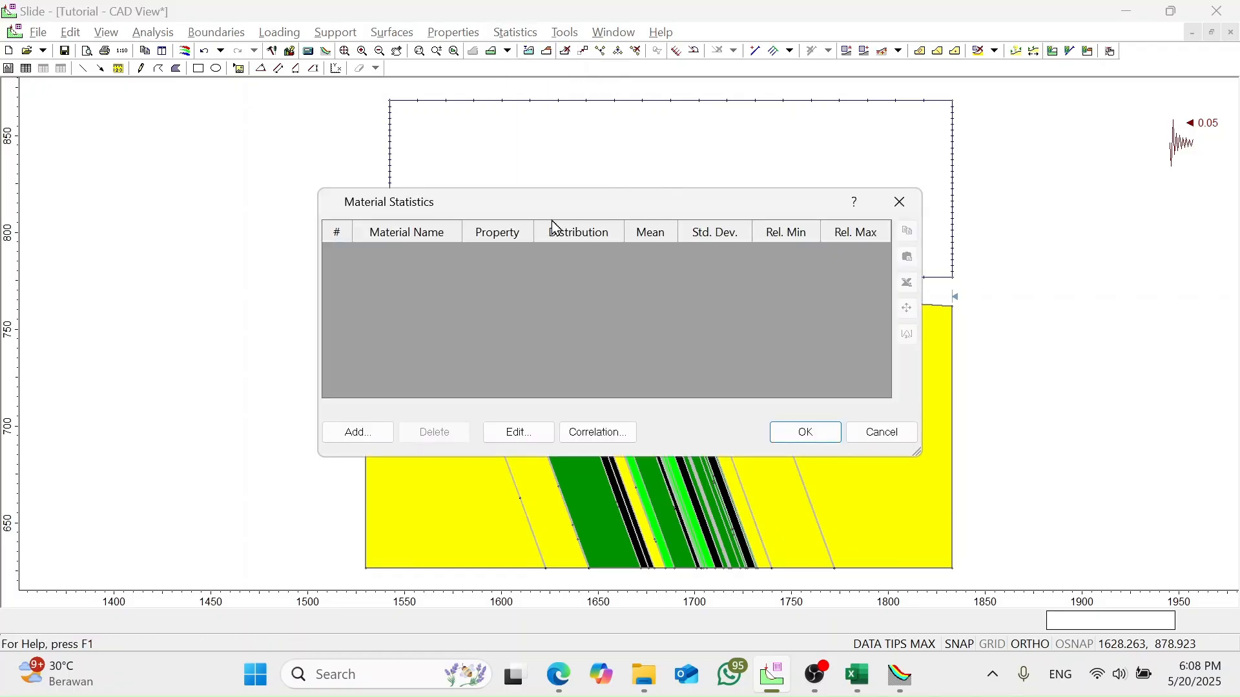
left_click(361, 438)
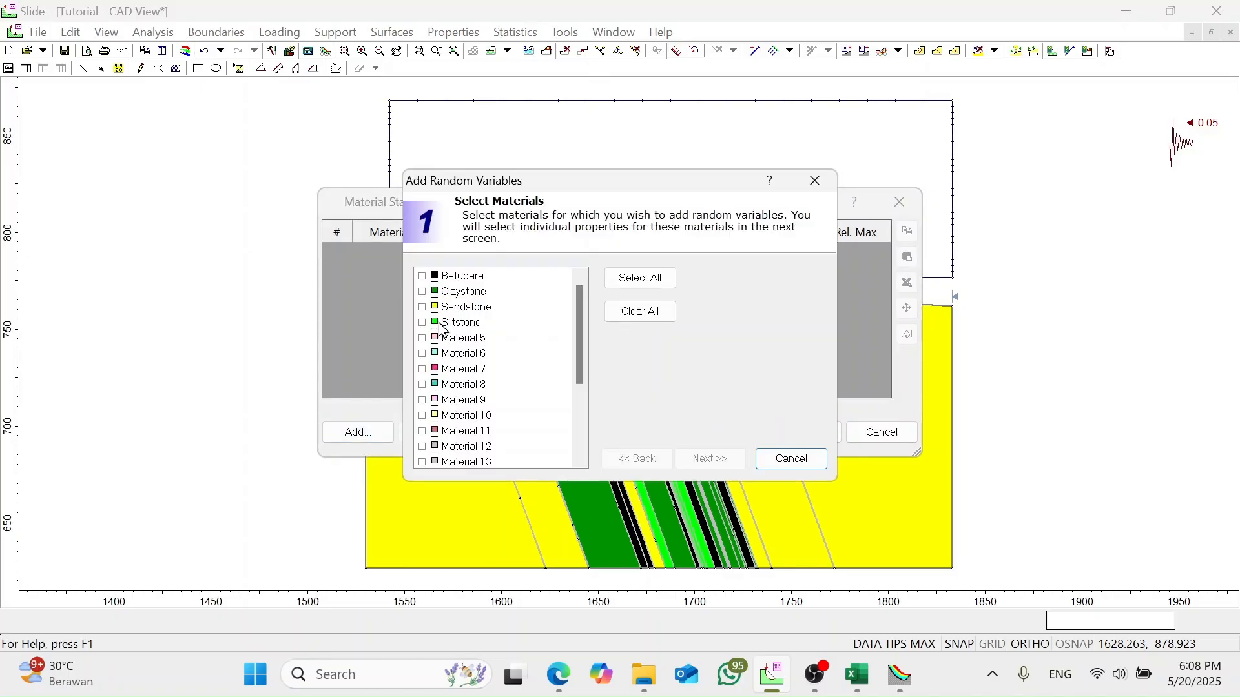
left_click(429, 279)
left_click(713, 460)
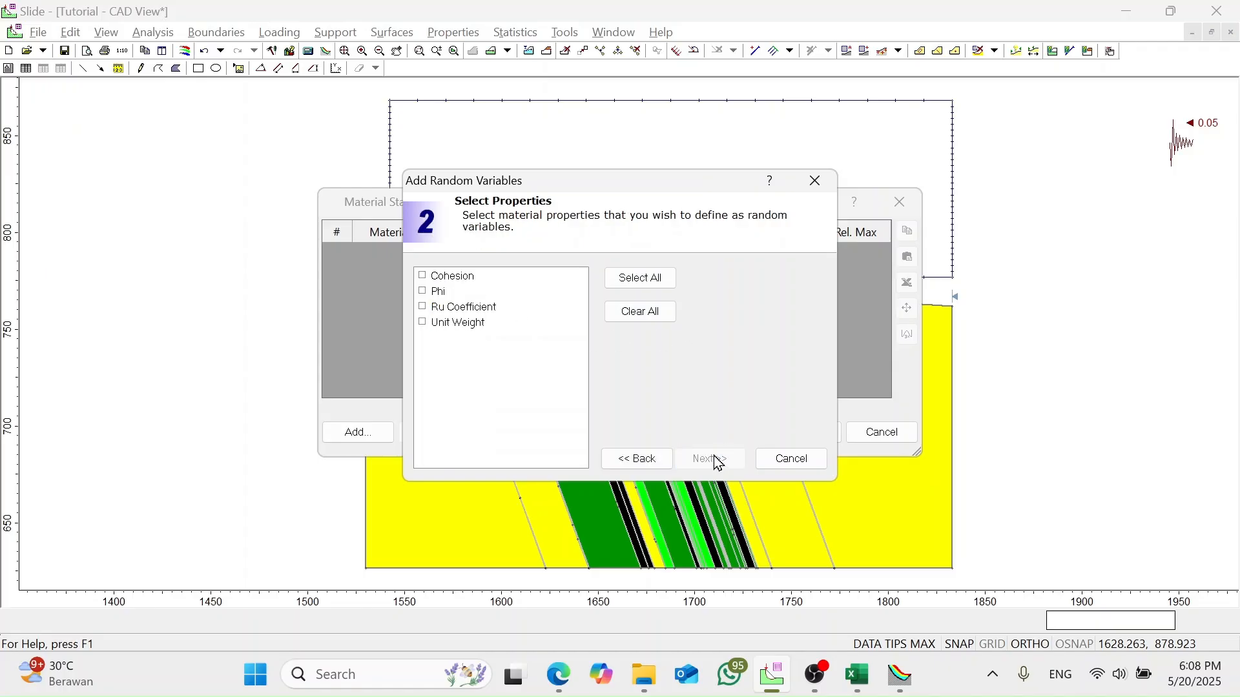
left_click(469, 279)
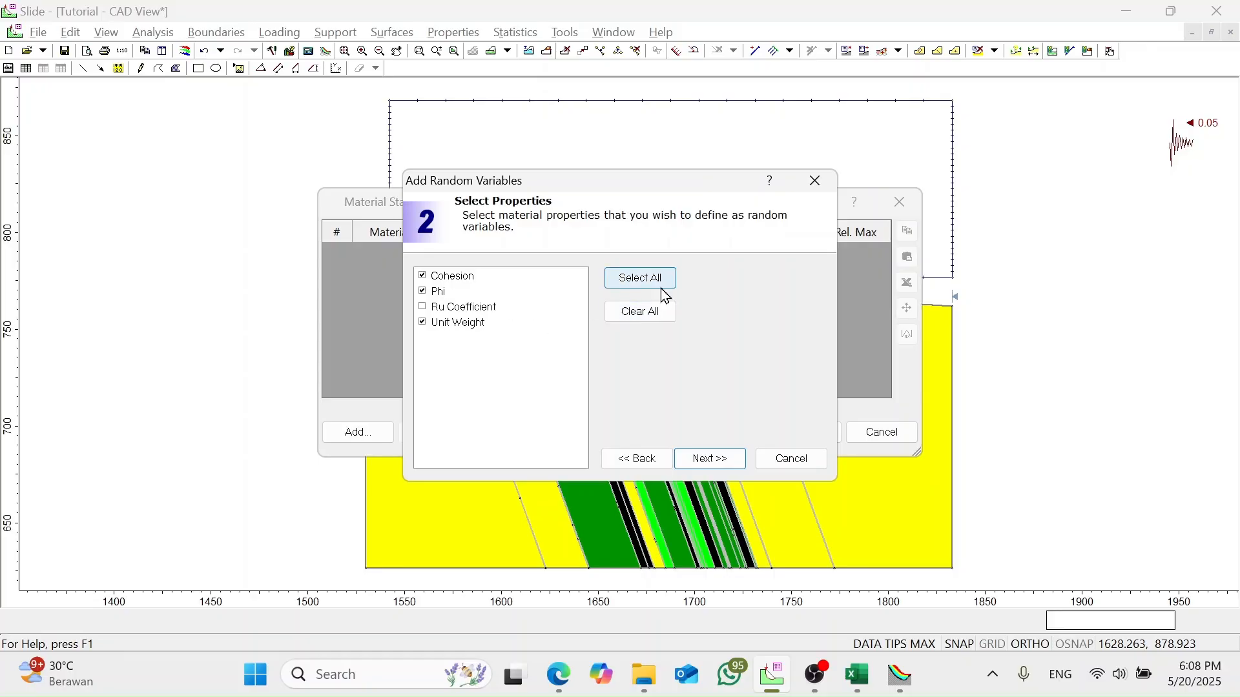
left_click(710, 460)
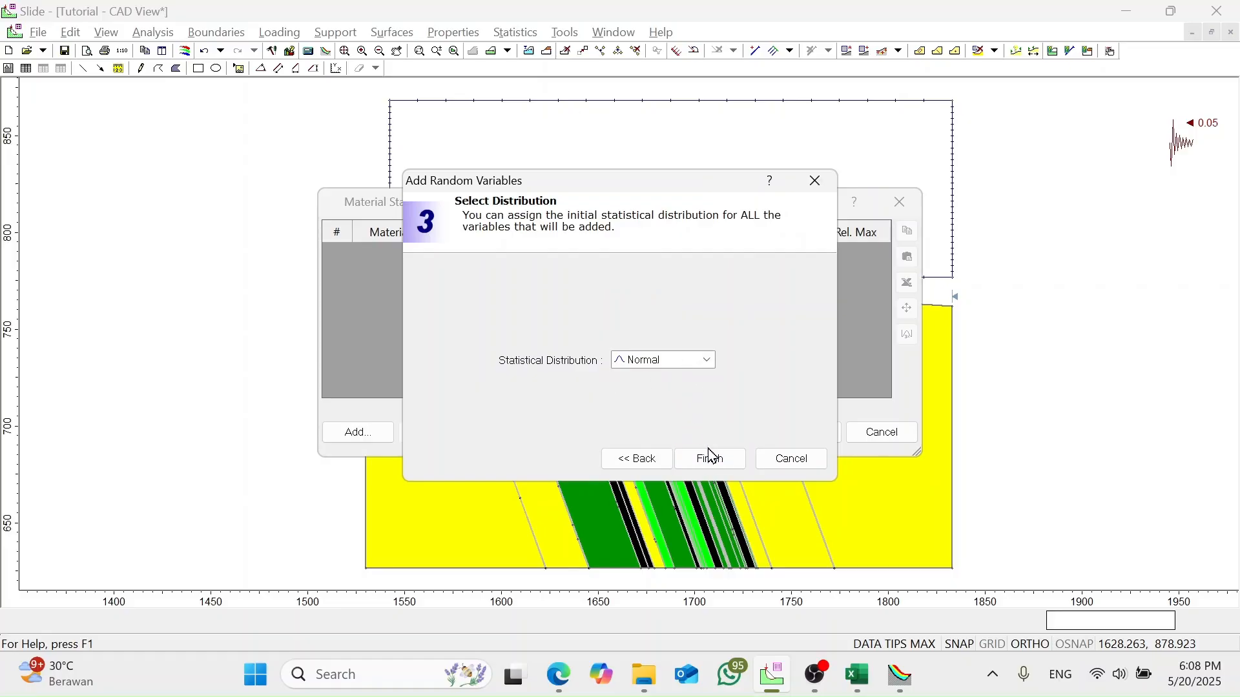
left_click(722, 473)
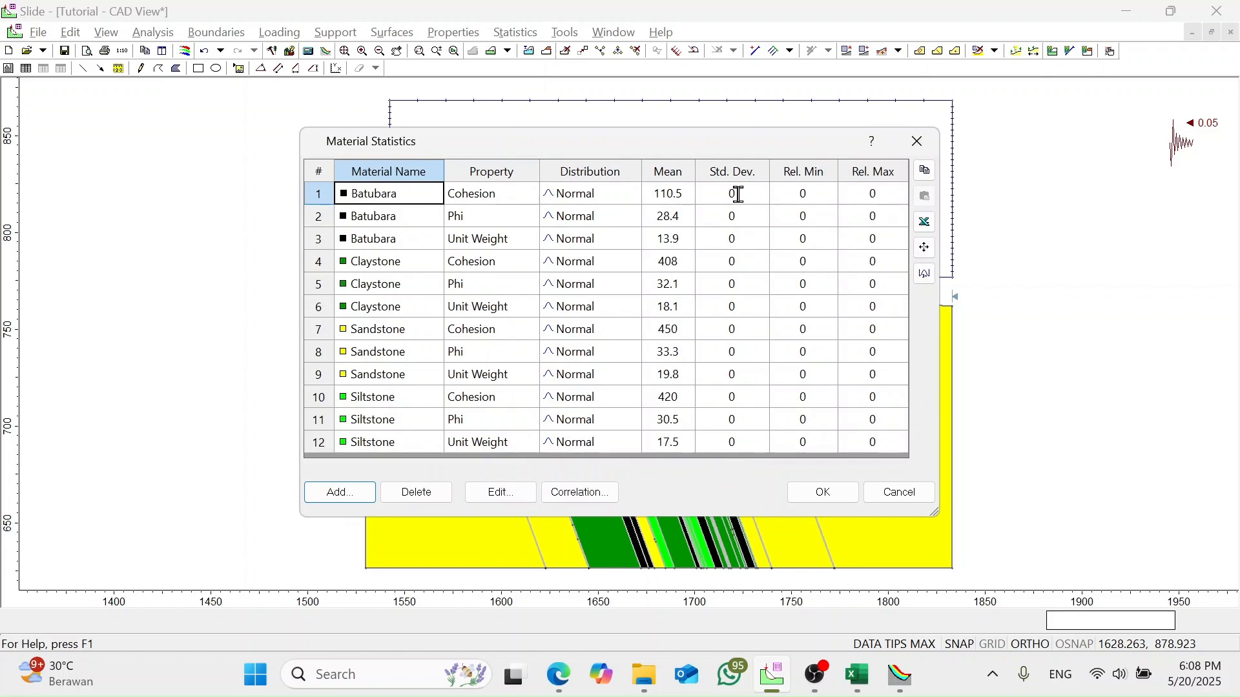
- Switch to the Properties_Material(Dummy) workbook in Excel and copy the Std. Dev., Rel. Min and Rel. Max values in F2:H13
left_click(733, 194)
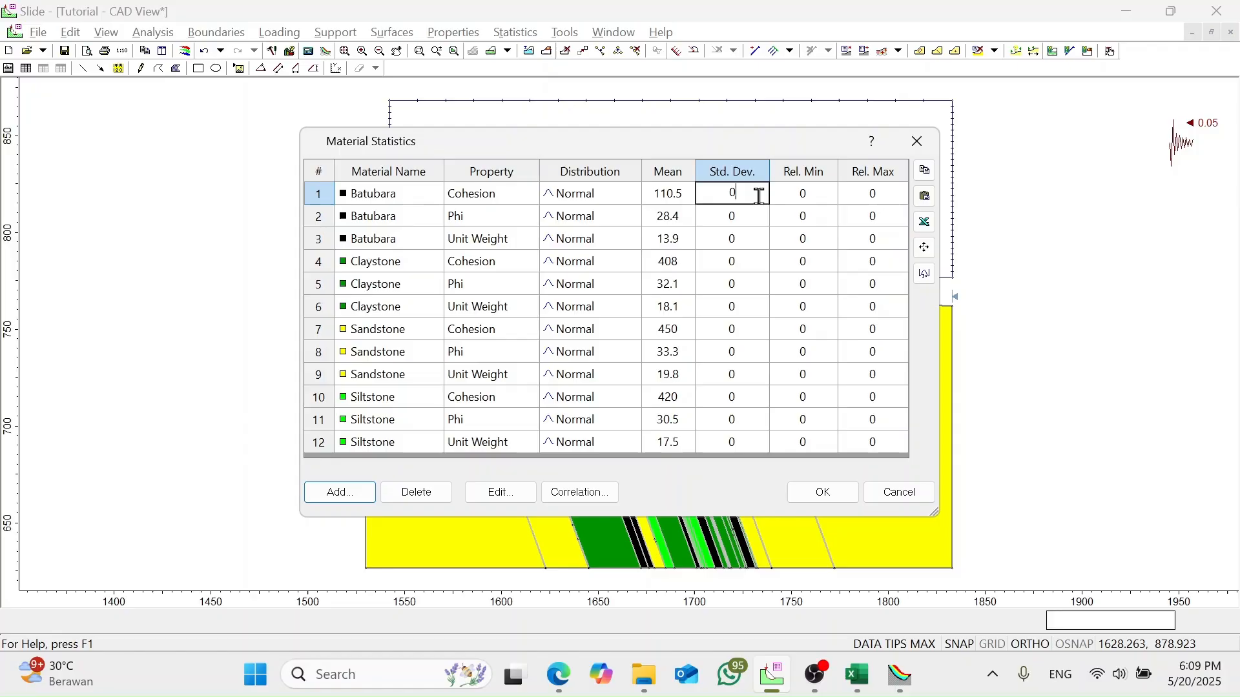
key("alt+Tab")
key("Tab")
key("Tab")
key("Tab")
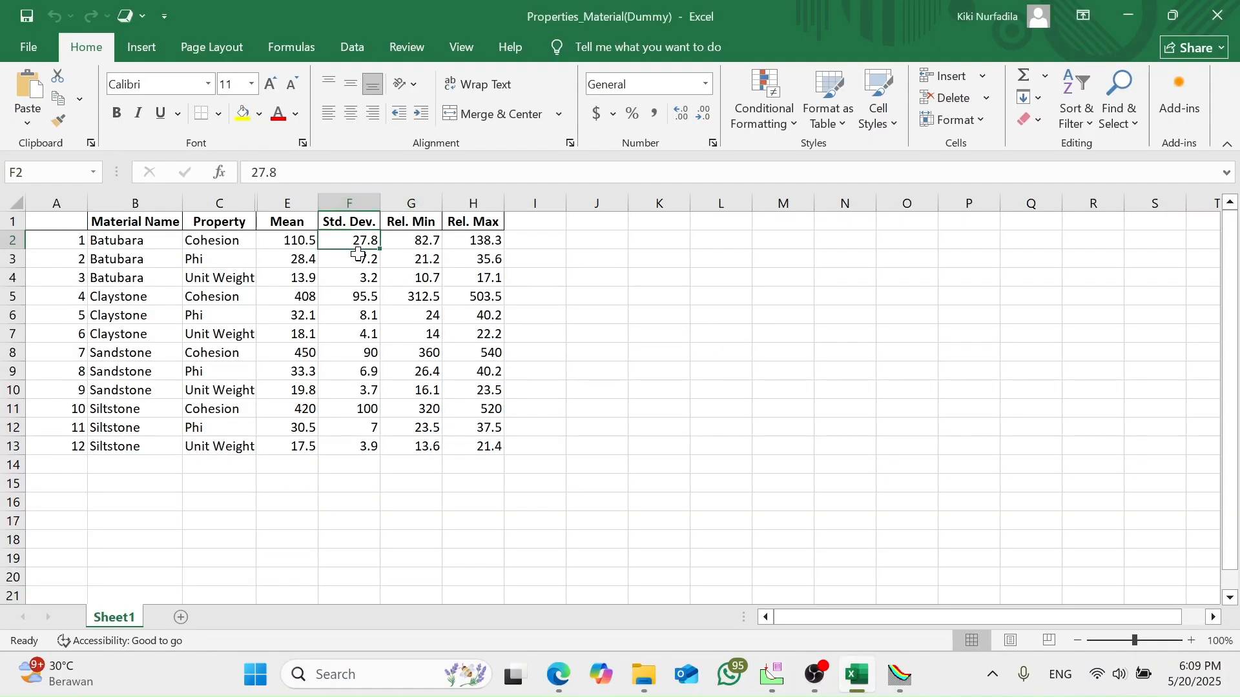
left_click(485, 448, "shift")
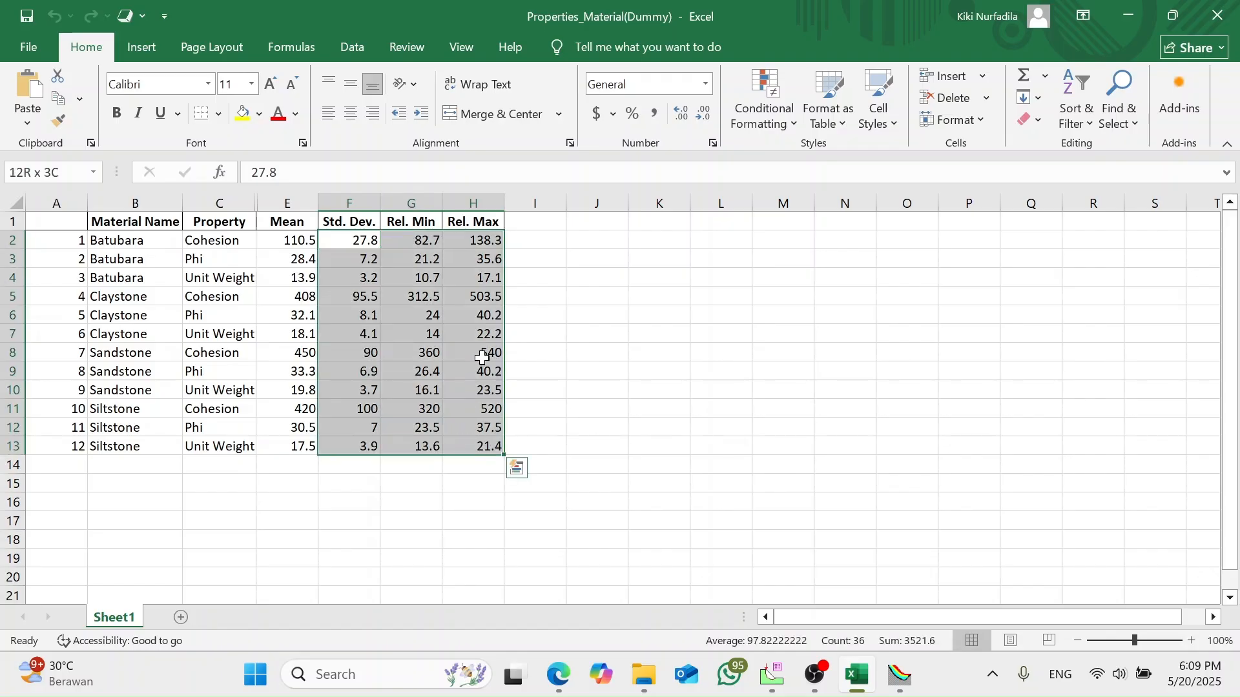
key("ctrl+c")
- Return to Slide, paste the copied values into the Material Statistics table starting at Batubara's Cohesion Std. Dev., and apply them
key("alt+Tab")
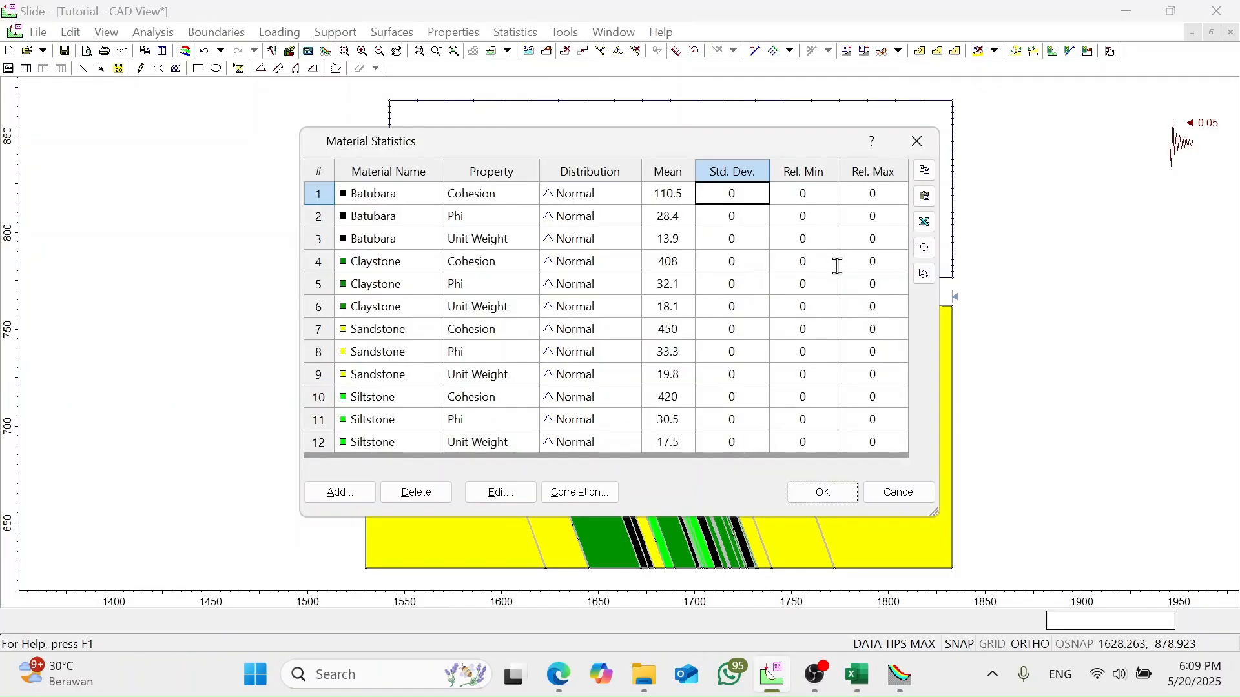
left_click(926, 196)
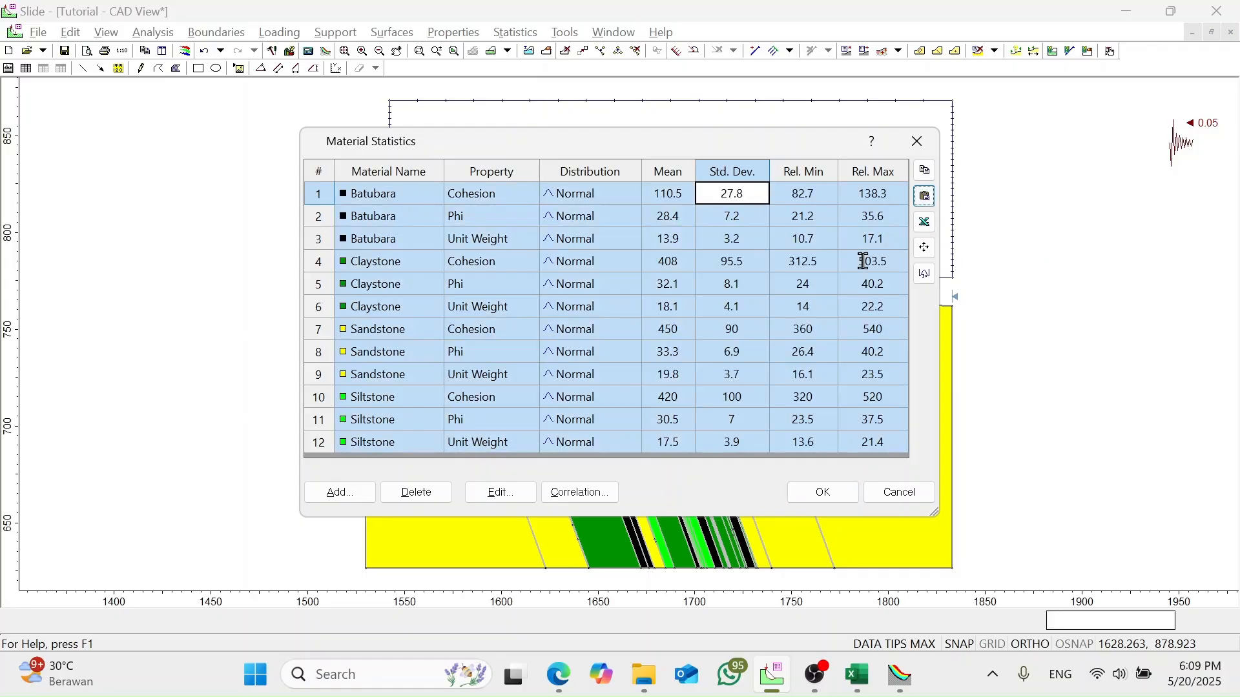
left_click(821, 495)
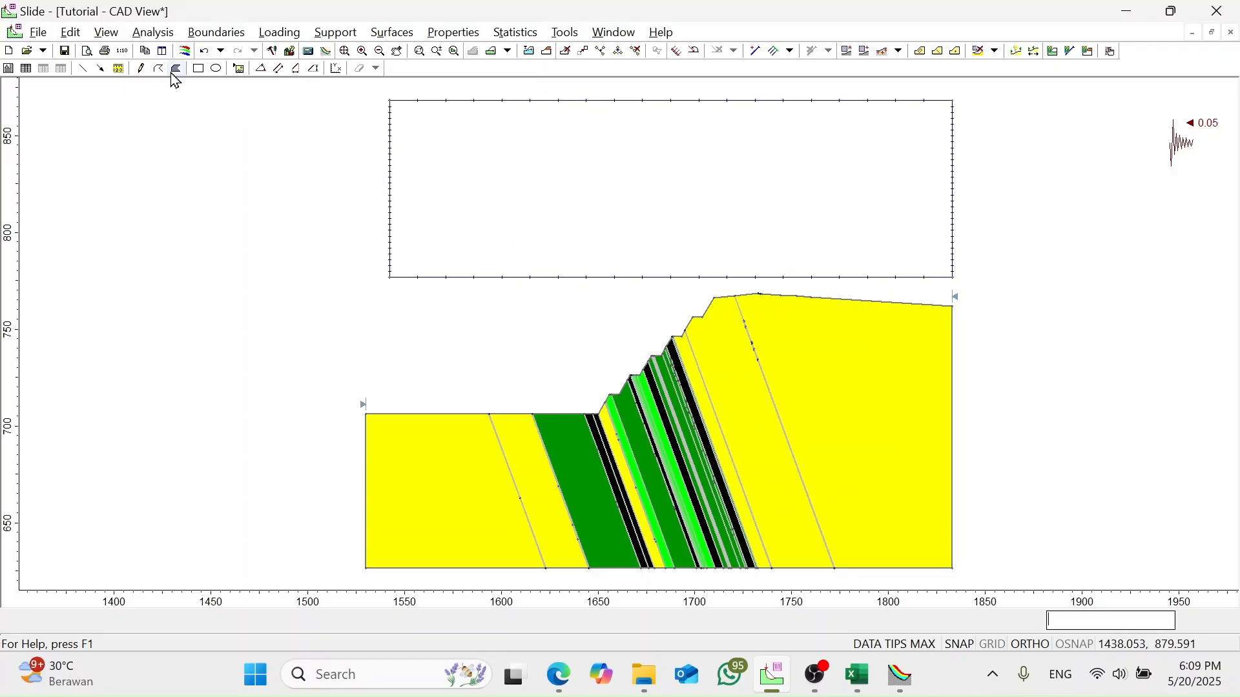
- Compute the probabilistic slope stability model and open its results in SlideInterpret
left_click(171, 40)
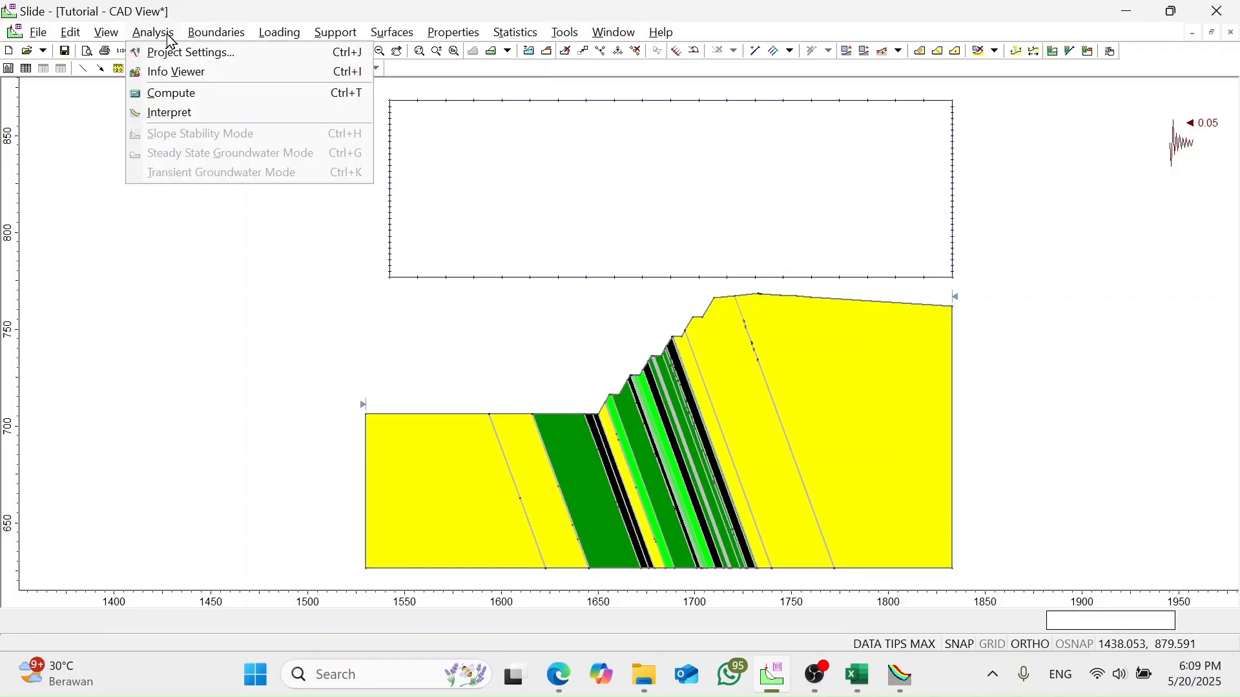
left_click(172, 94)
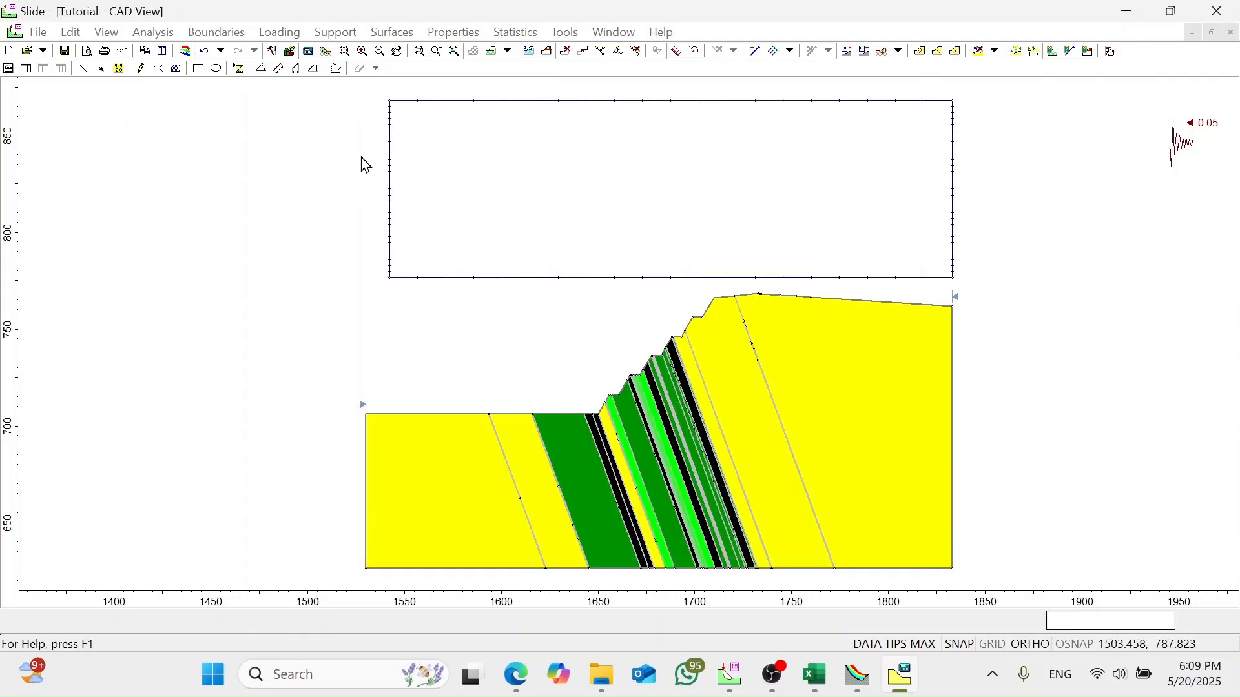
left_click(161, 36)
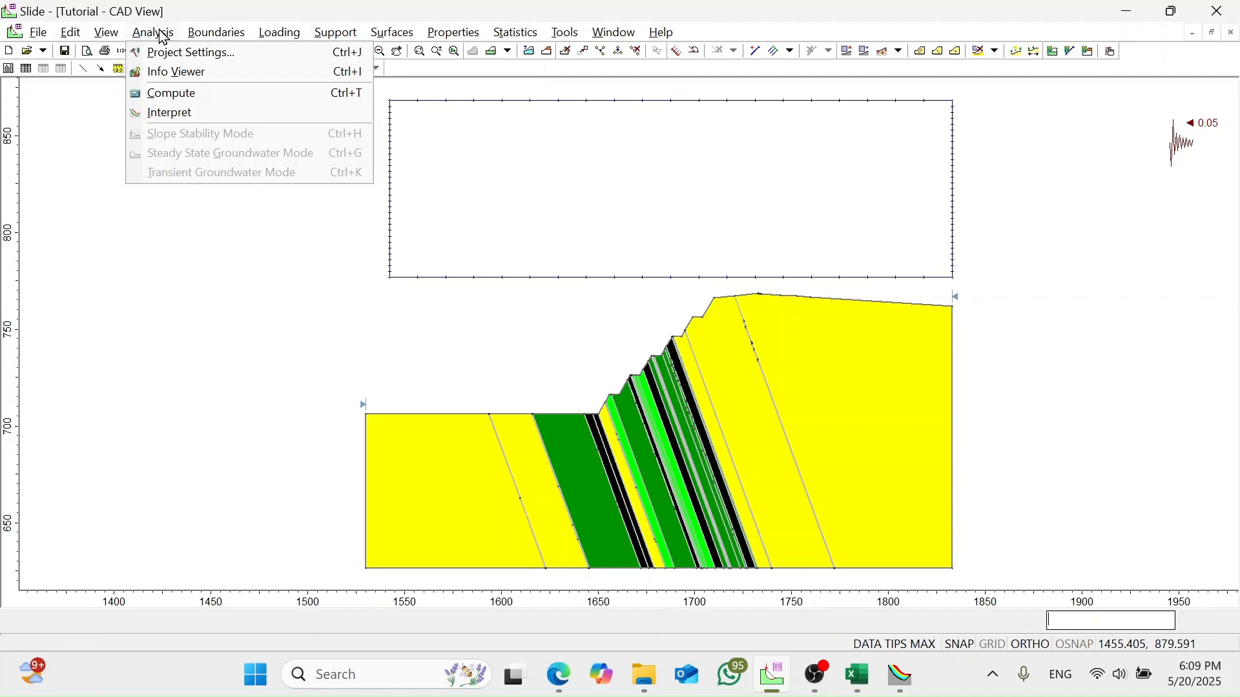
left_click(161, 113)
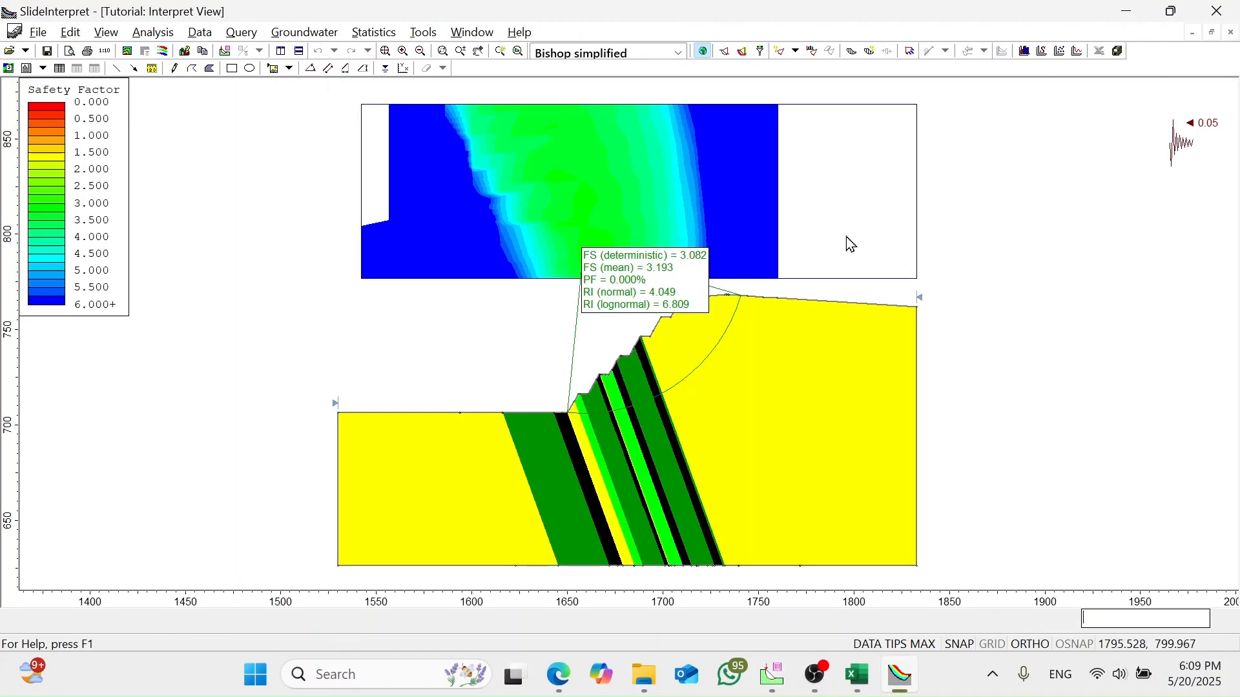
- Examine the Bishop simplified safety factors and probability of failure, and display the Janbu simplified results
mouse_move(796, 376)
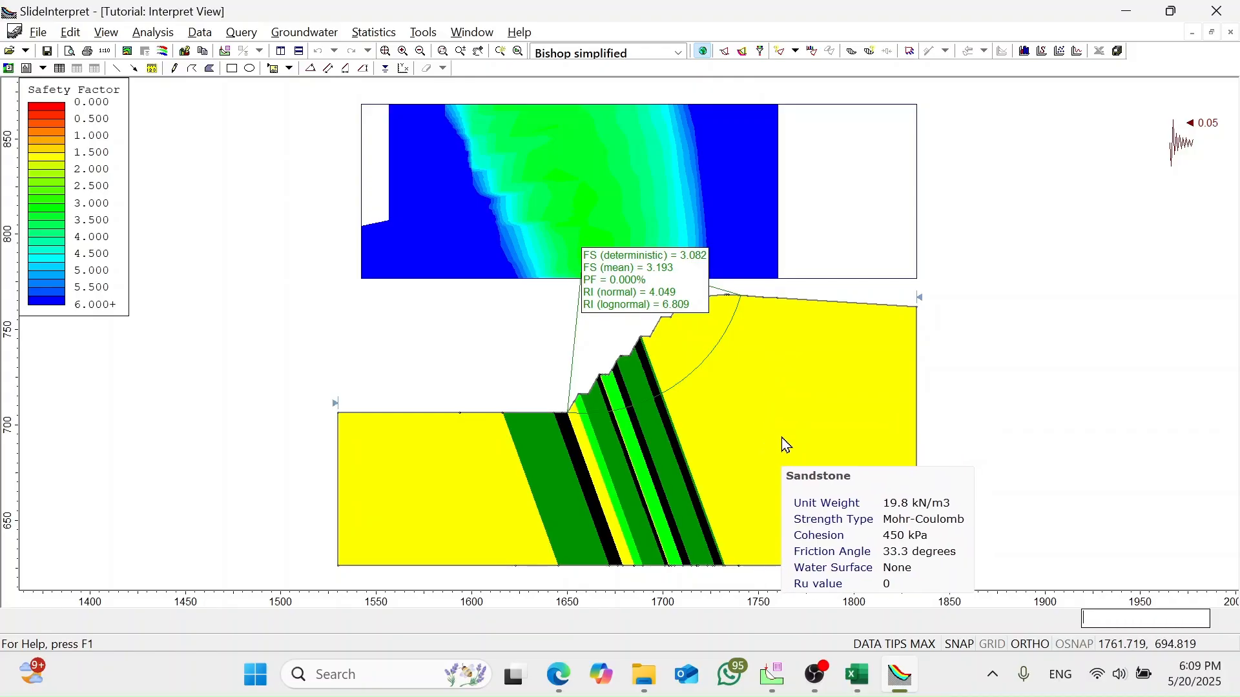
mouse_move(594, 274)
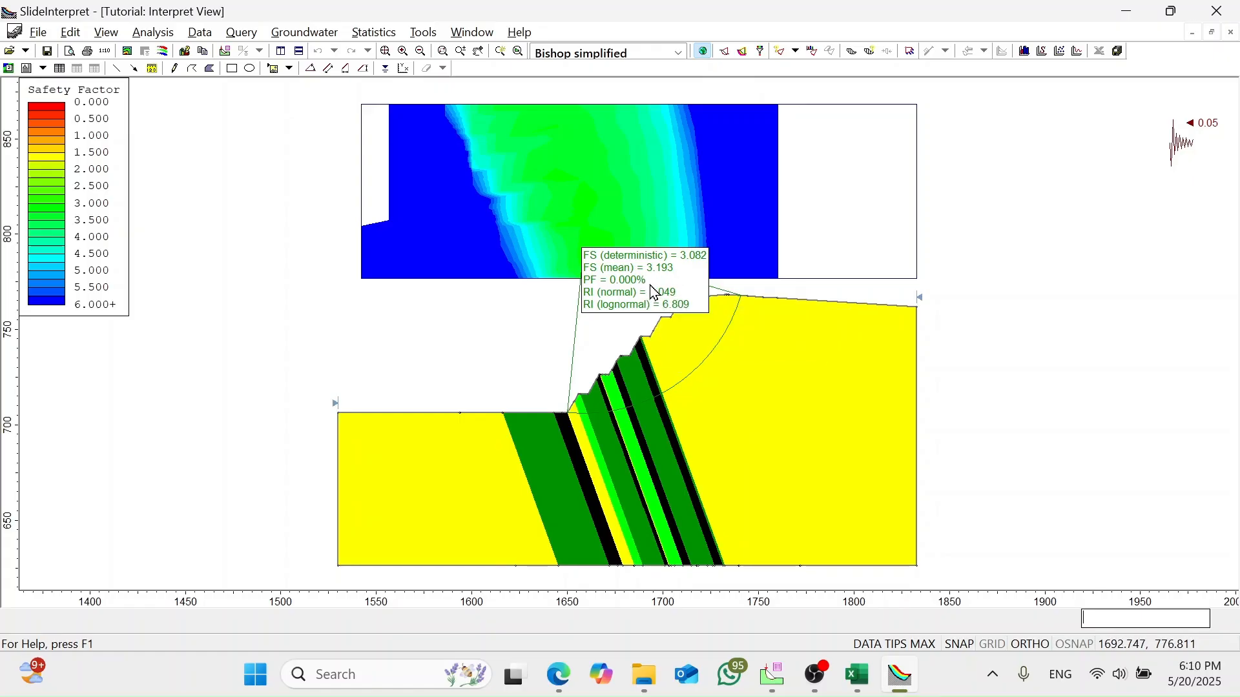
left_click(654, 53)
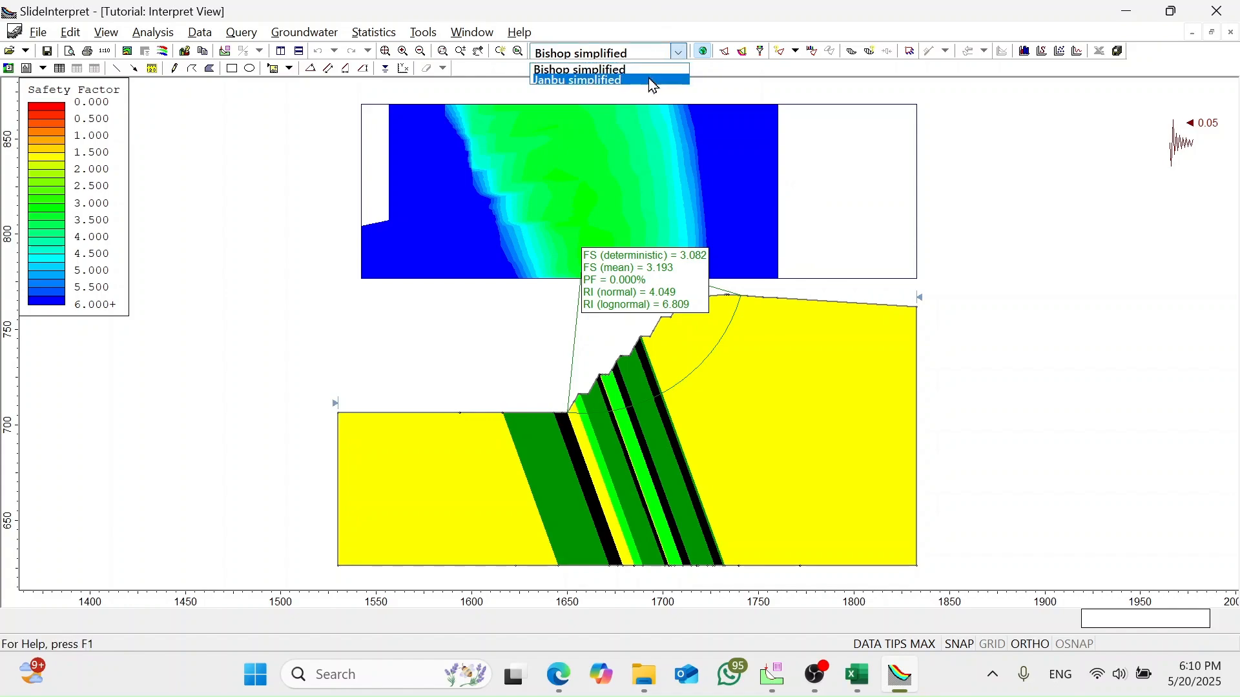
left_click(649, 80)
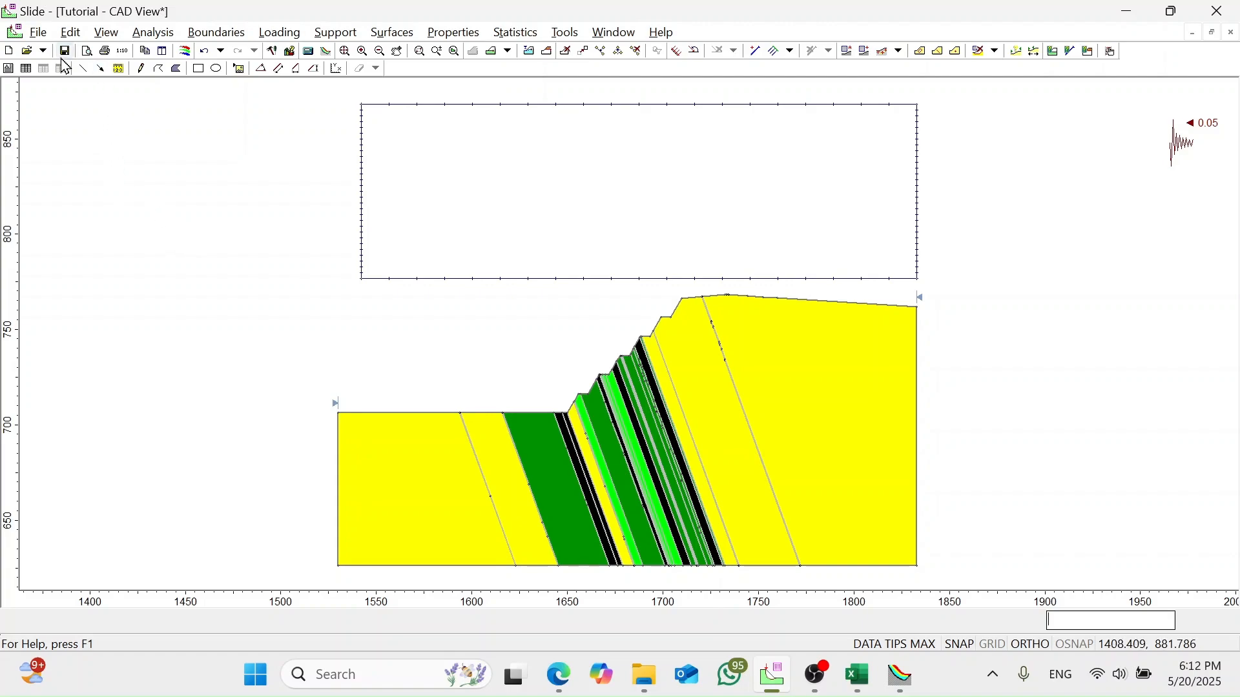
- Return to the Slide model and import only the Water Table from the DXF file 60 meter_60 derajat, with geometry cleanup enabled
left_click(48, 37)
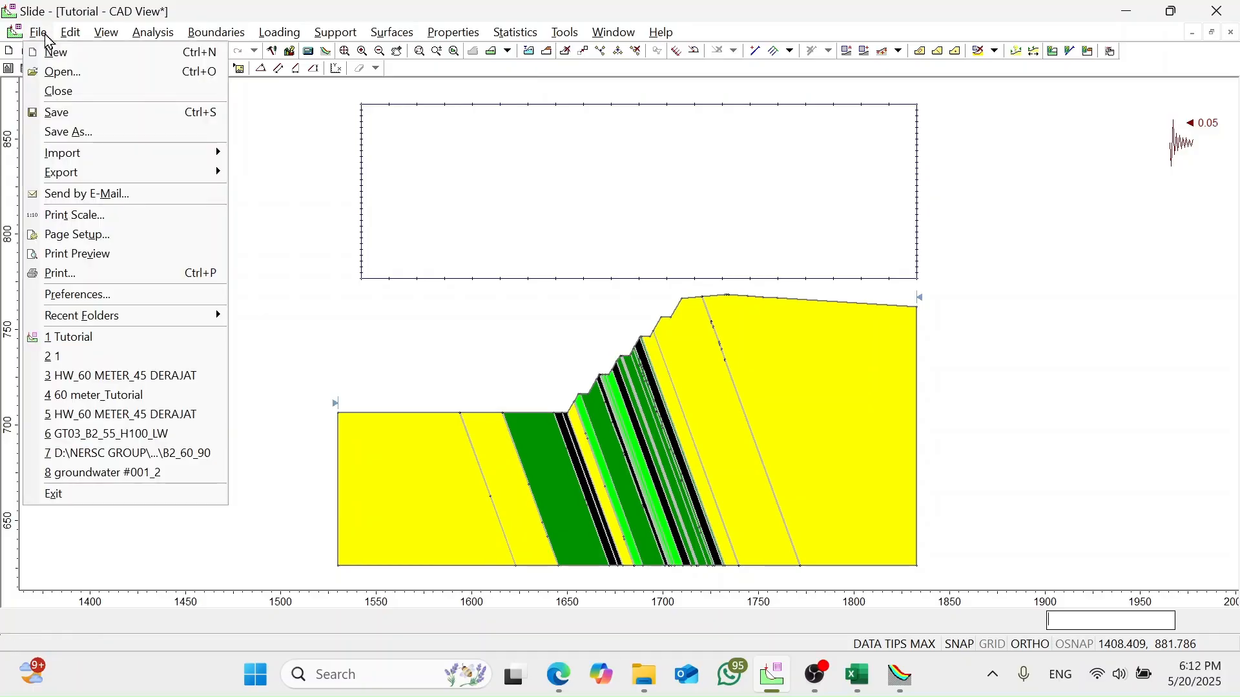
mouse_move(102, 159)
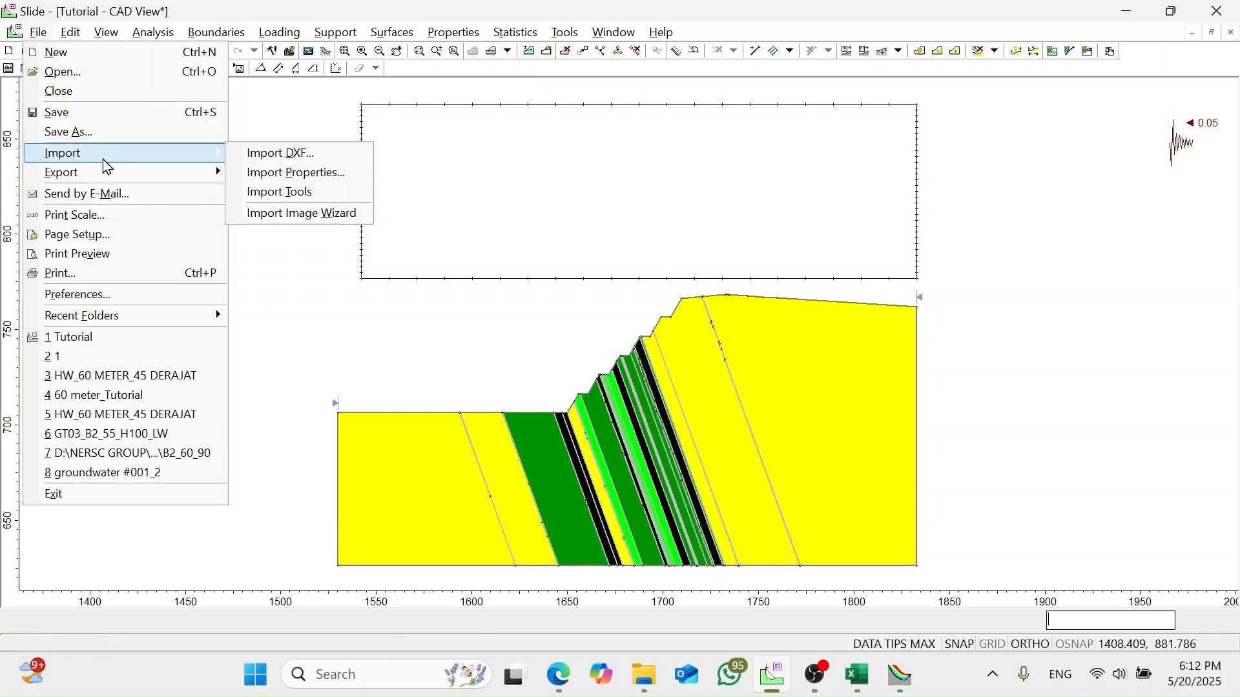
left_click(267, 167)
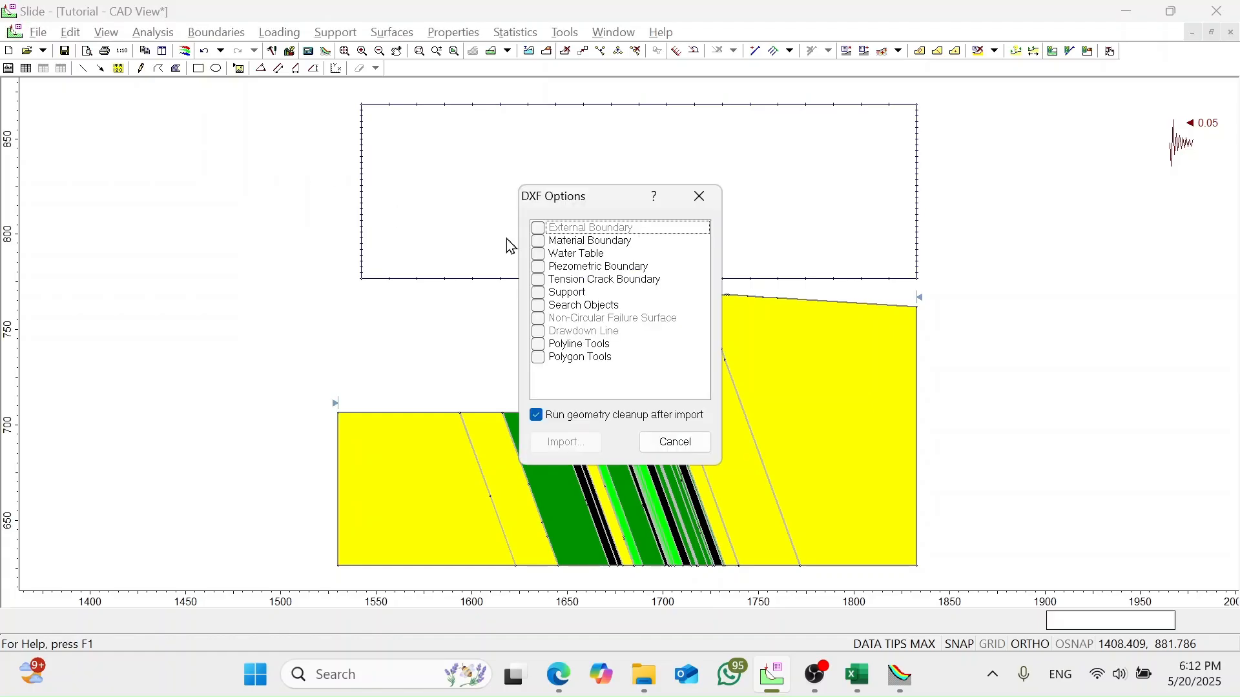
left_click(539, 257)
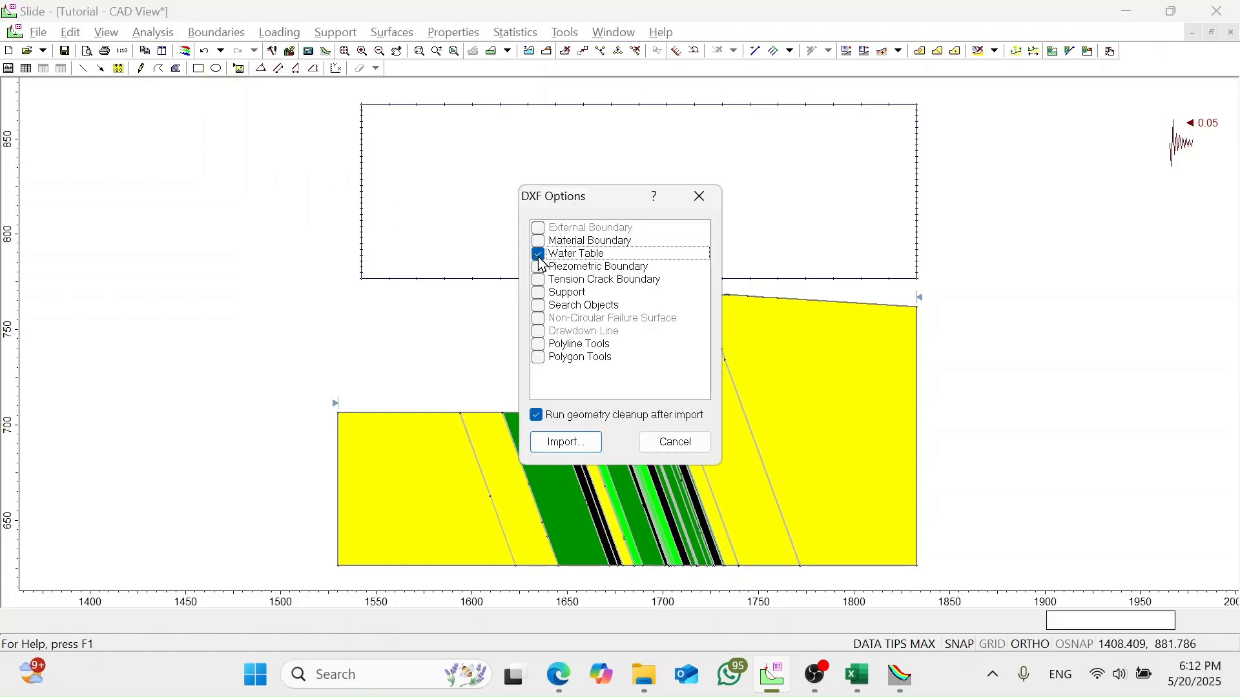
left_click(595, 445)
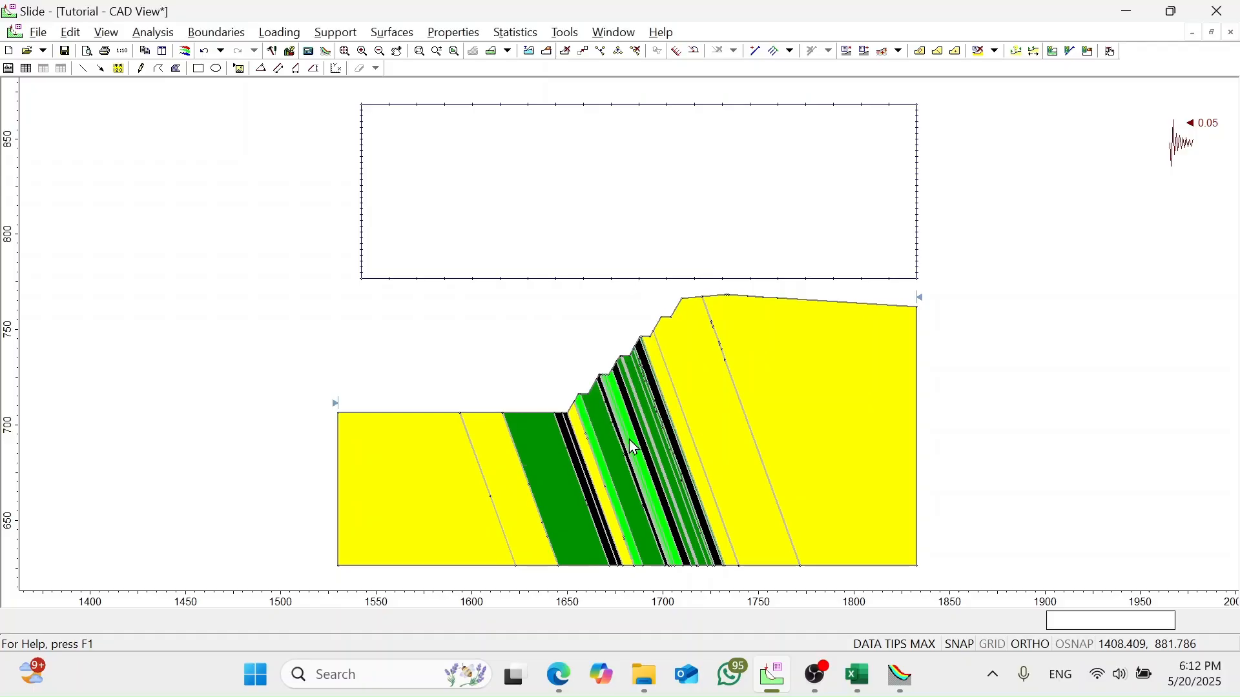
left_click(491, 262)
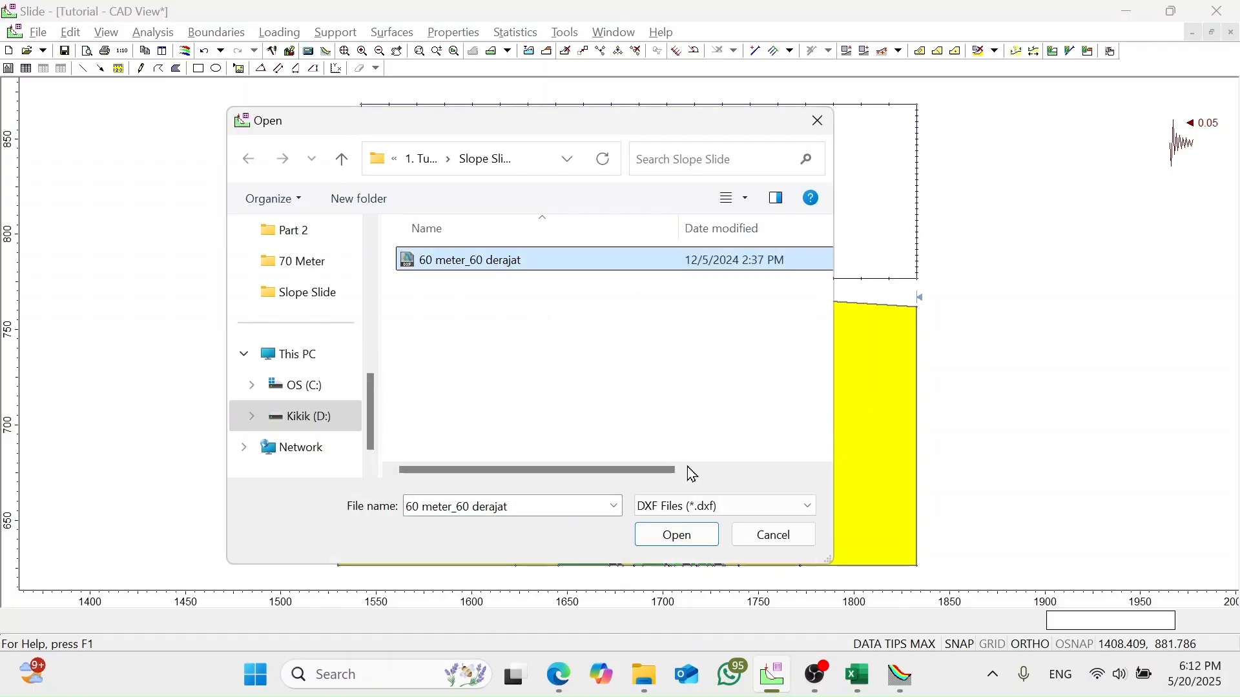
left_click(714, 540)
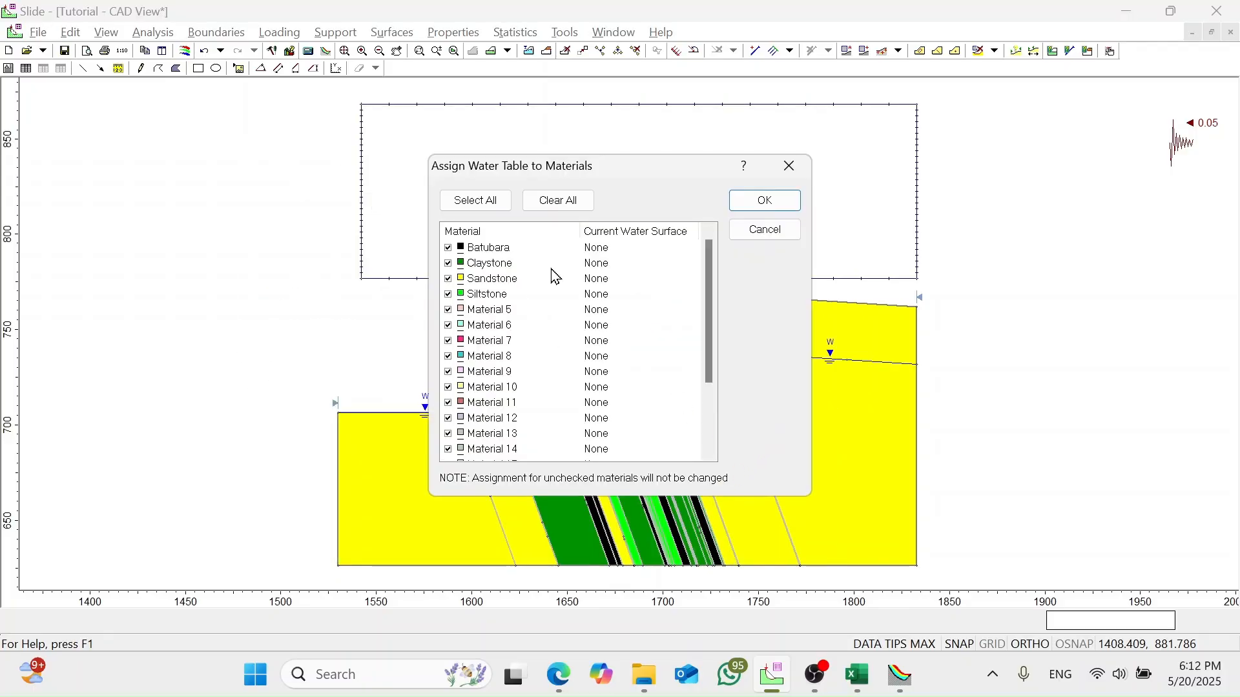
- Assign the water table only to the Batubara, Claystone, Sandstone and Siltstone materials
left_click(544, 213)
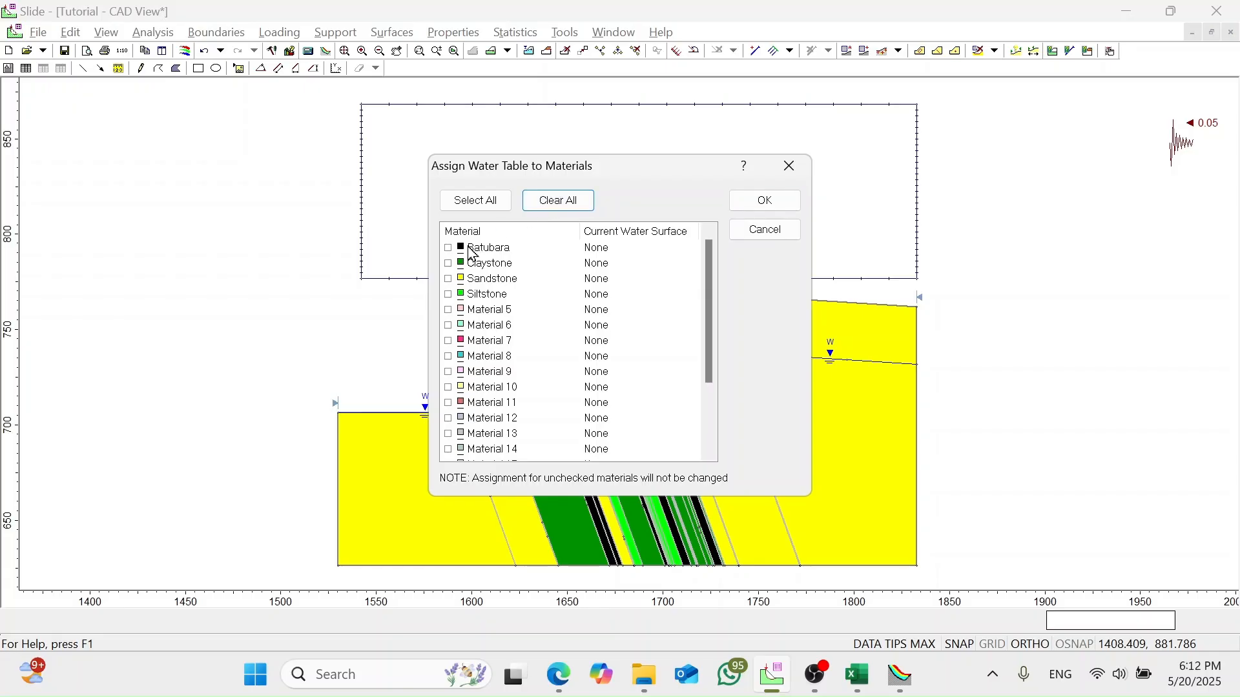
left_click(473, 251)
left_click(477, 263)
left_click(486, 280)
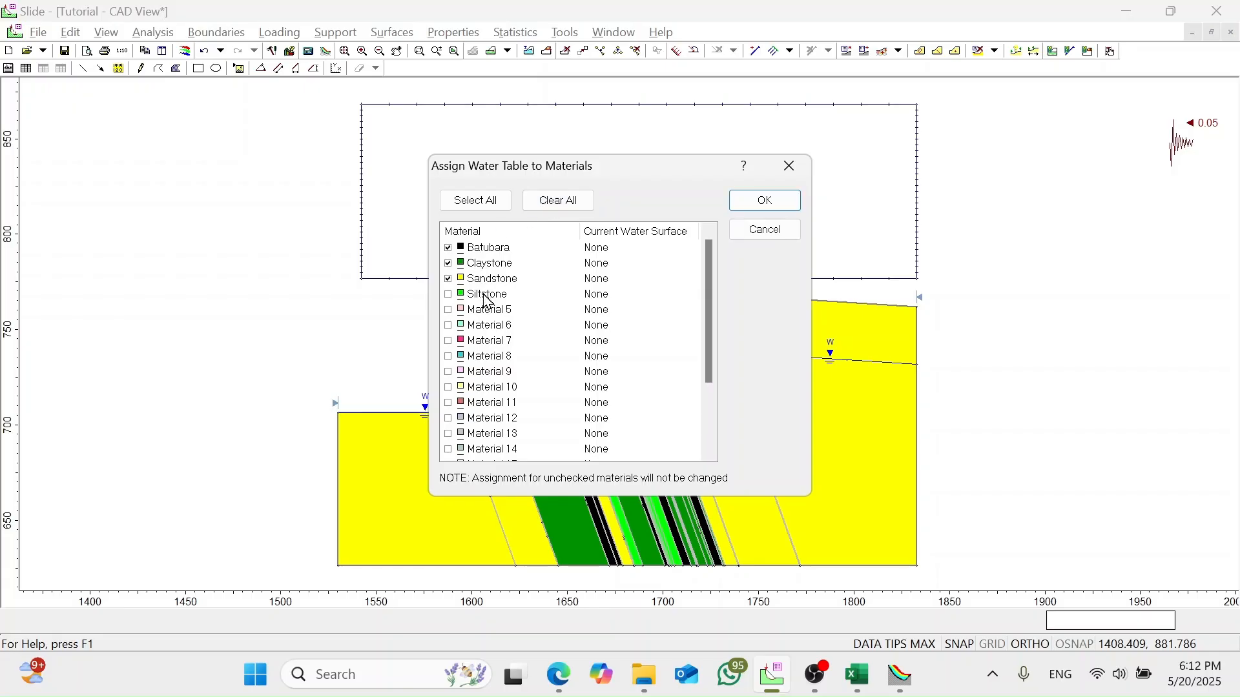
left_click(487, 295)
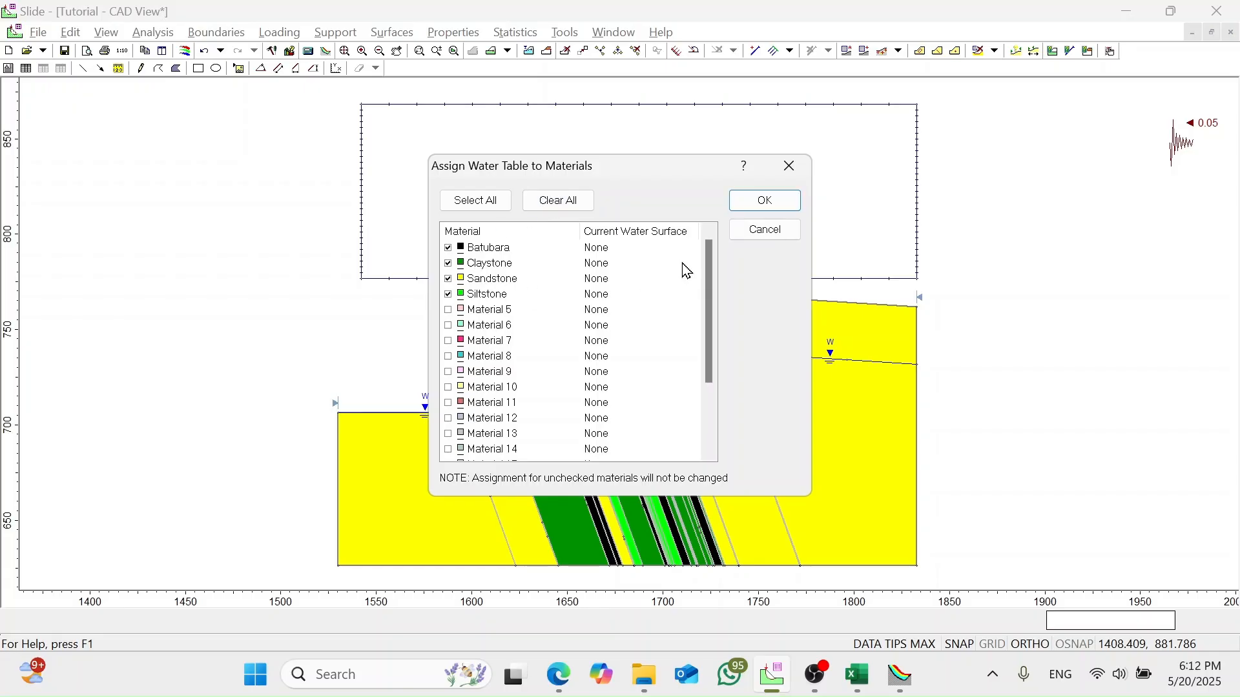
left_click(789, 211)
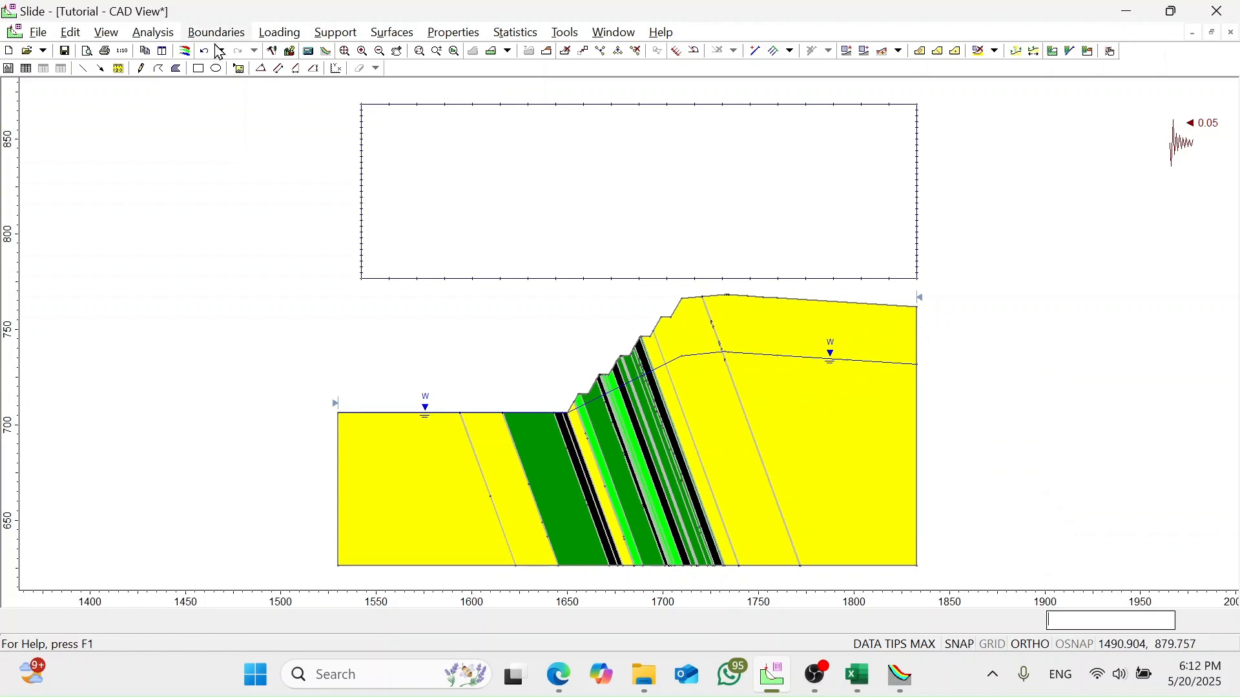
- Recompute the model with the water table included and open the updated results in SlideInterpret
left_click(152, 35)
left_click(172, 106)
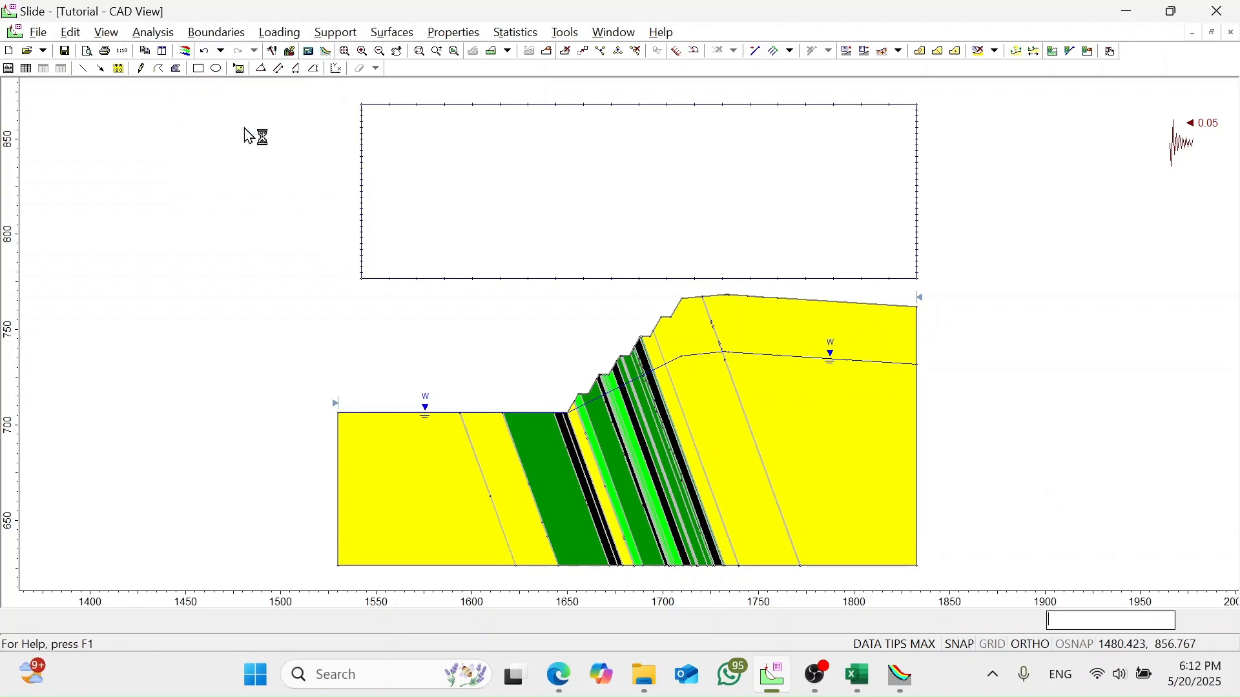
left_click(161, 37)
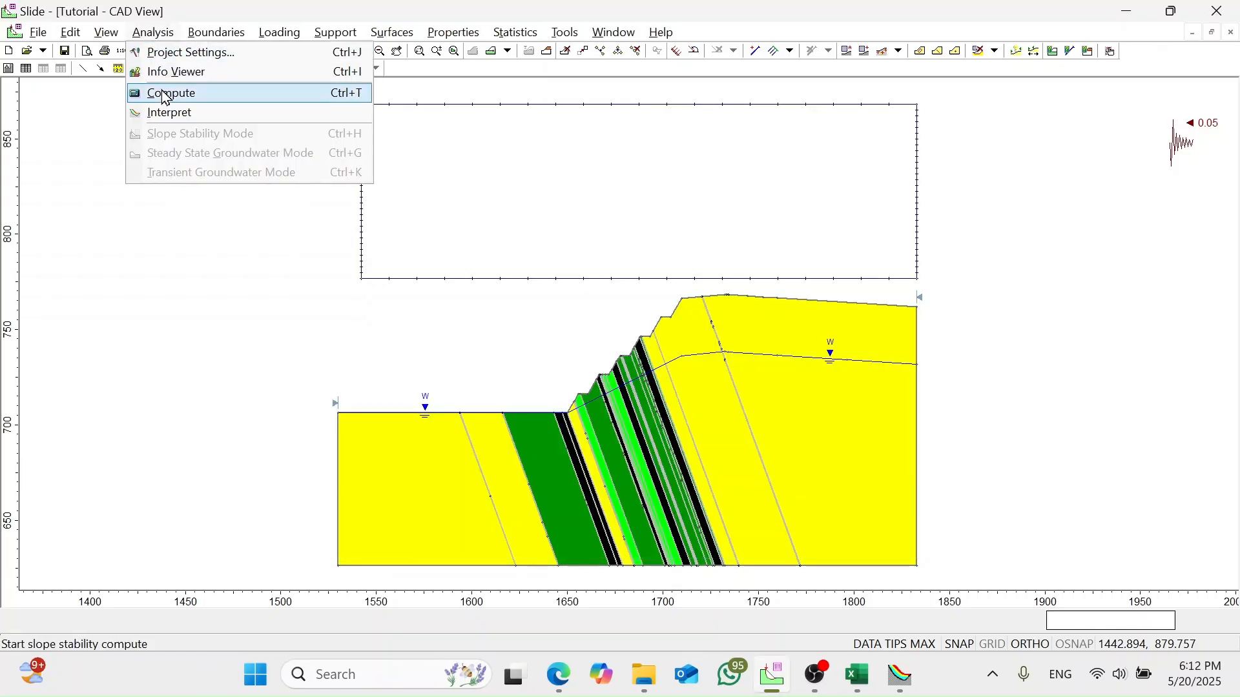
left_click(169, 111)
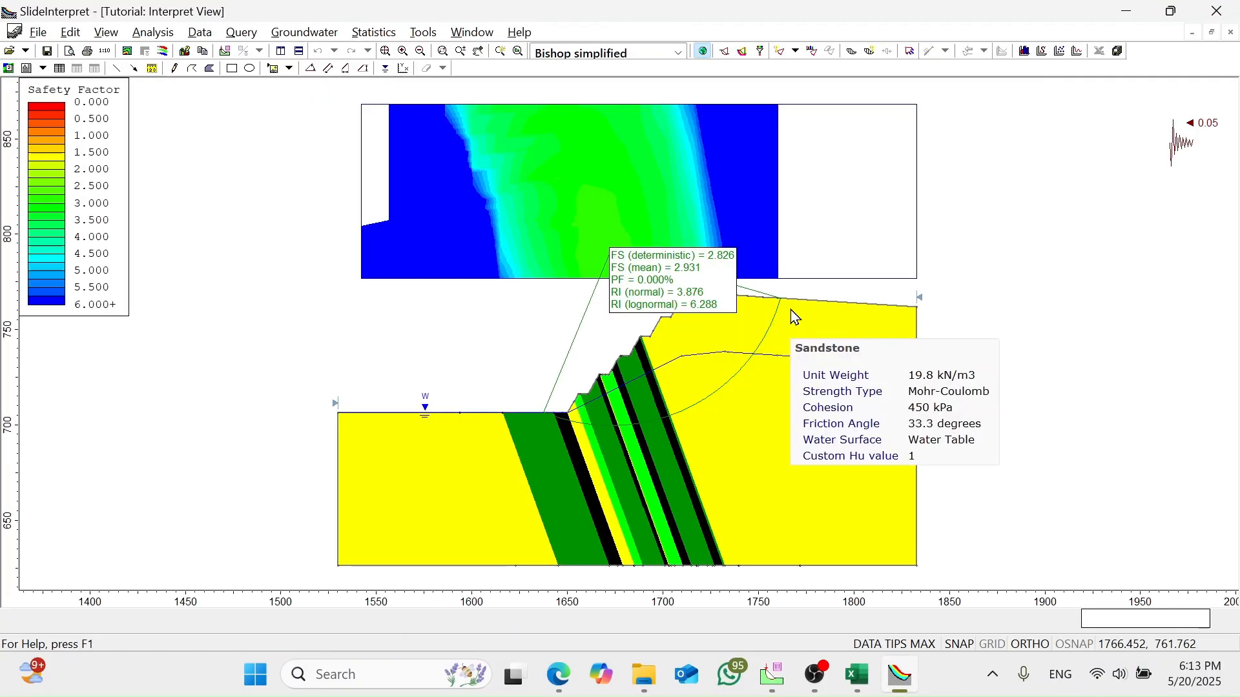
- Examine the water table model's Bishop simplified safety factors and display its Janbu simplified results
mouse_move(621, 161)
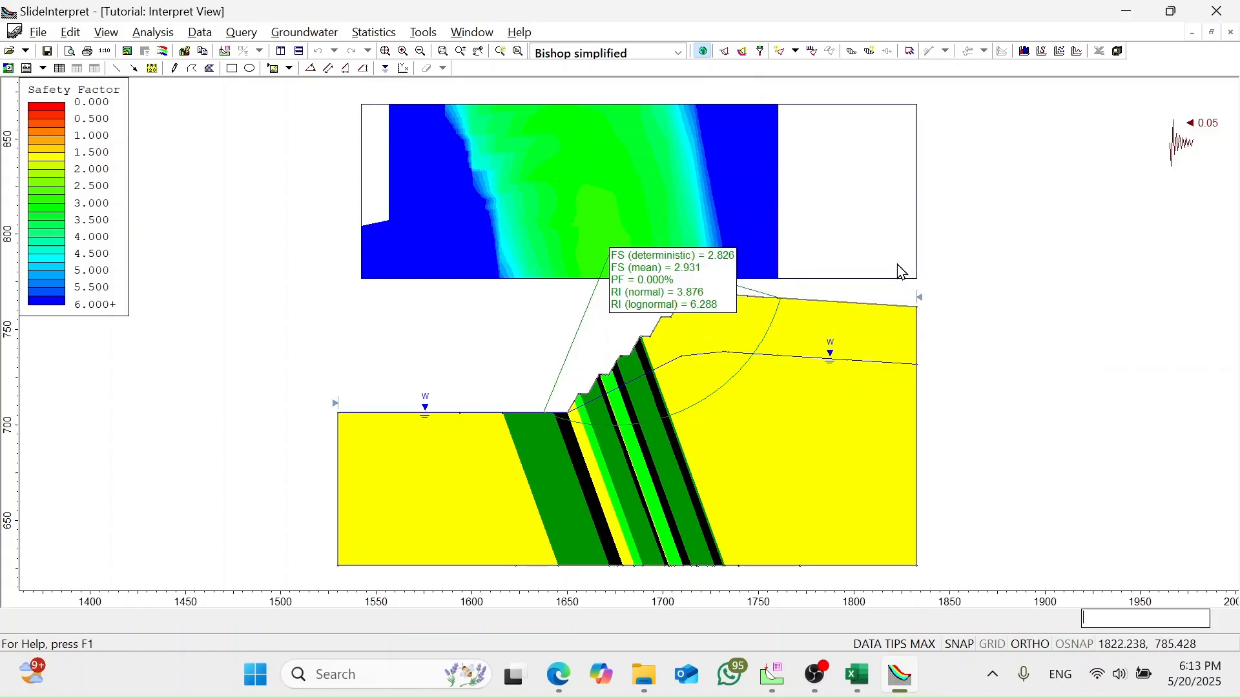
mouse_move(883, 326)
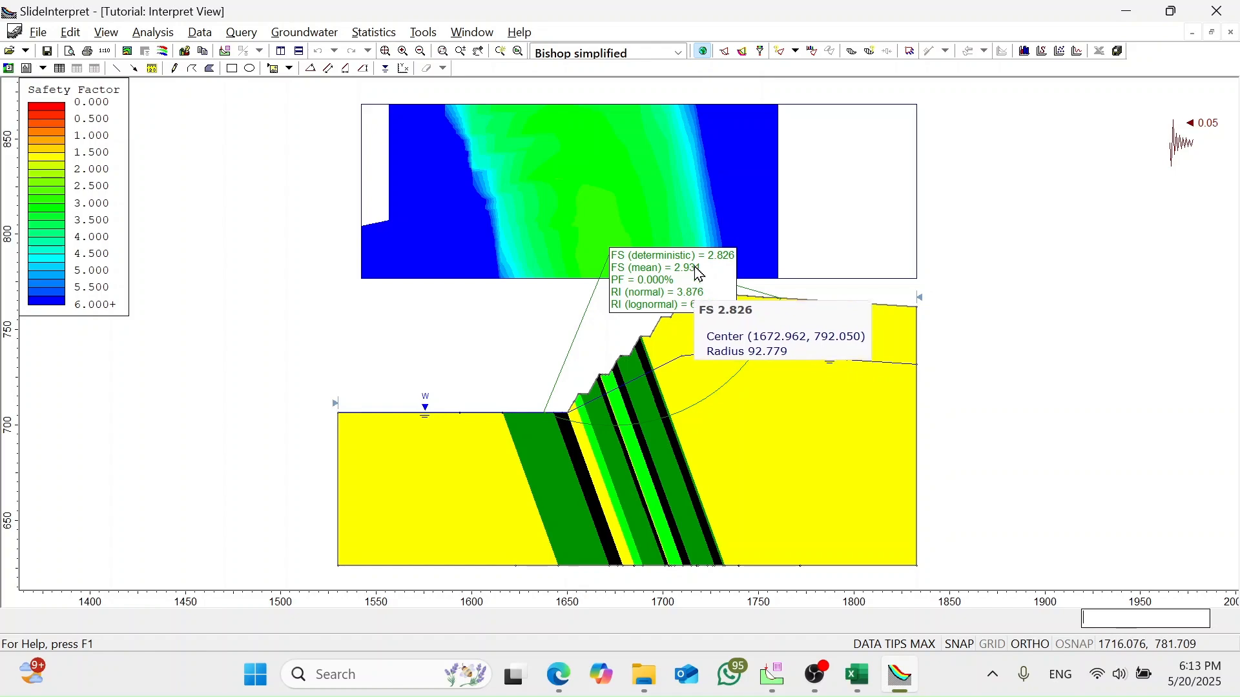
left_click(680, 51)
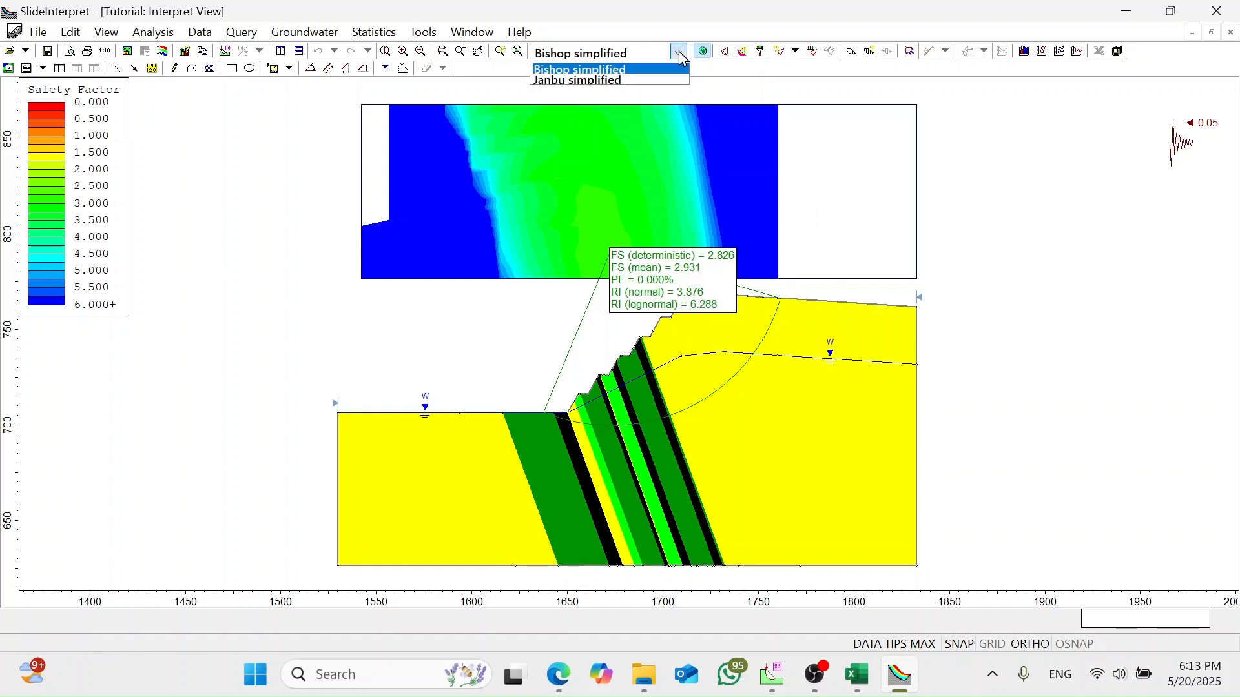
left_click(636, 80)
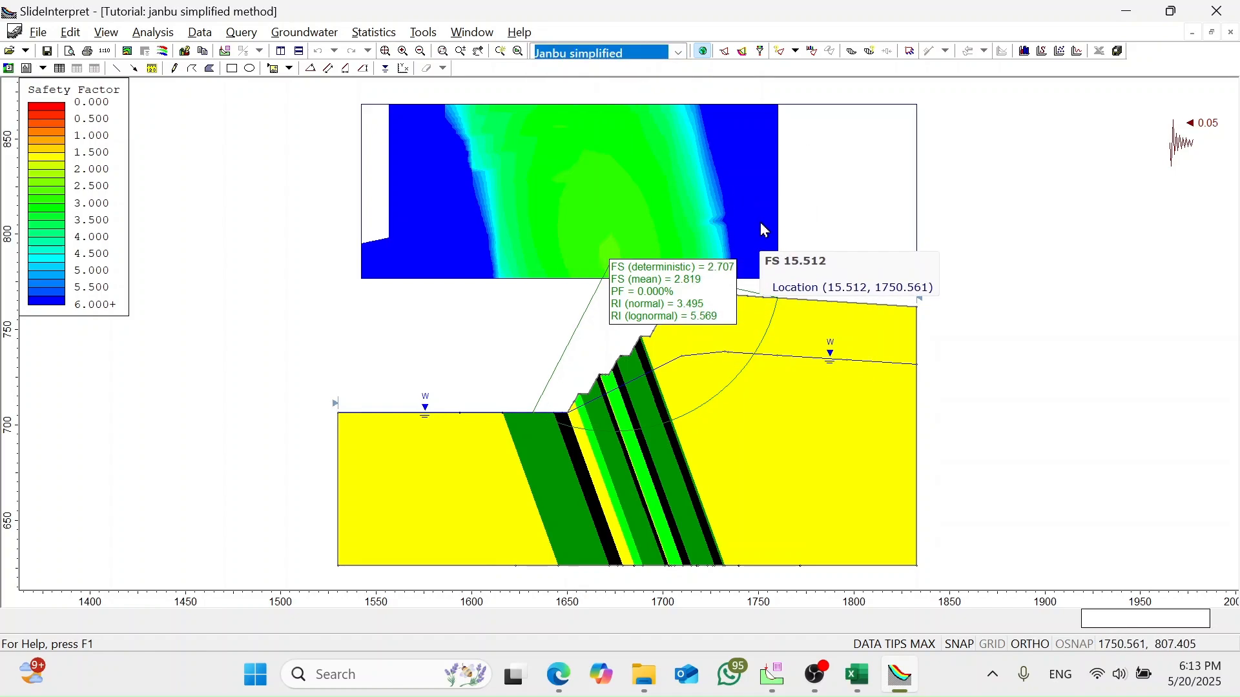